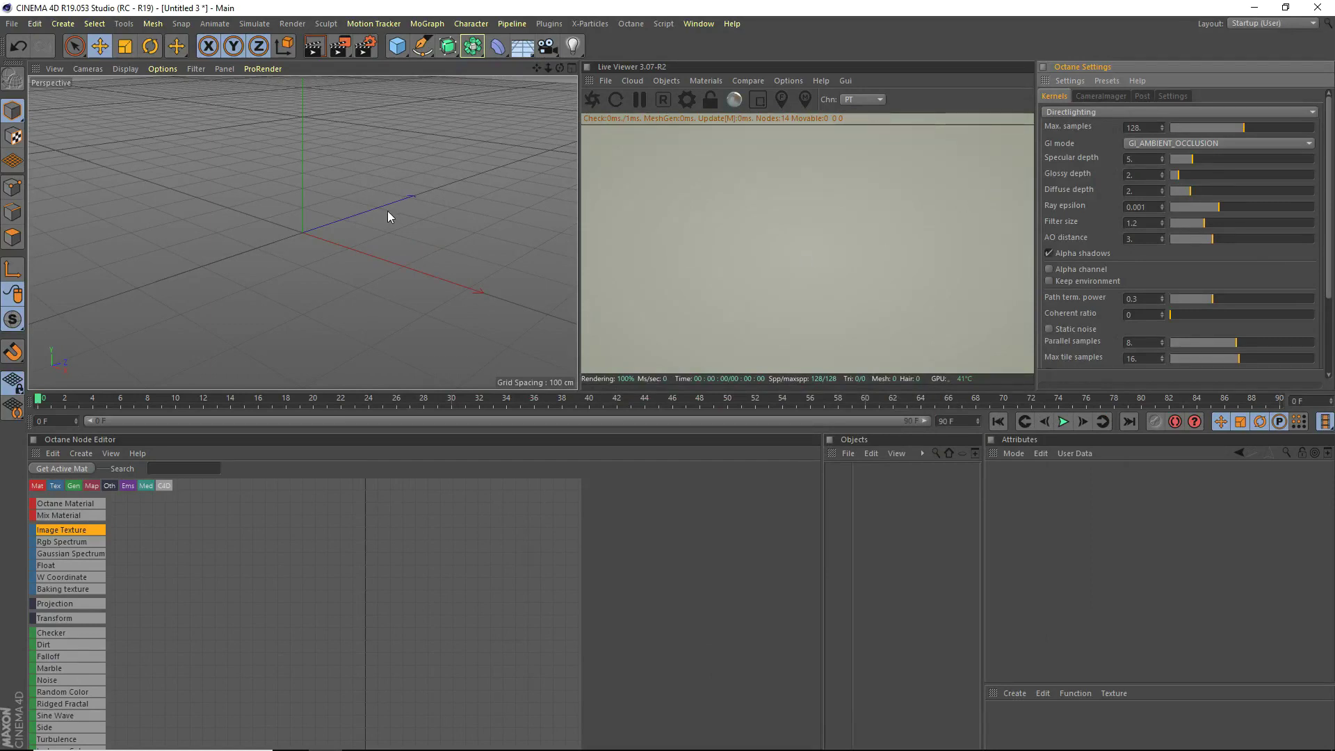
Create a new Octane material and move its node toward the middle of the node editor canvas.
left_click_drag(560, 68, 526, 104)
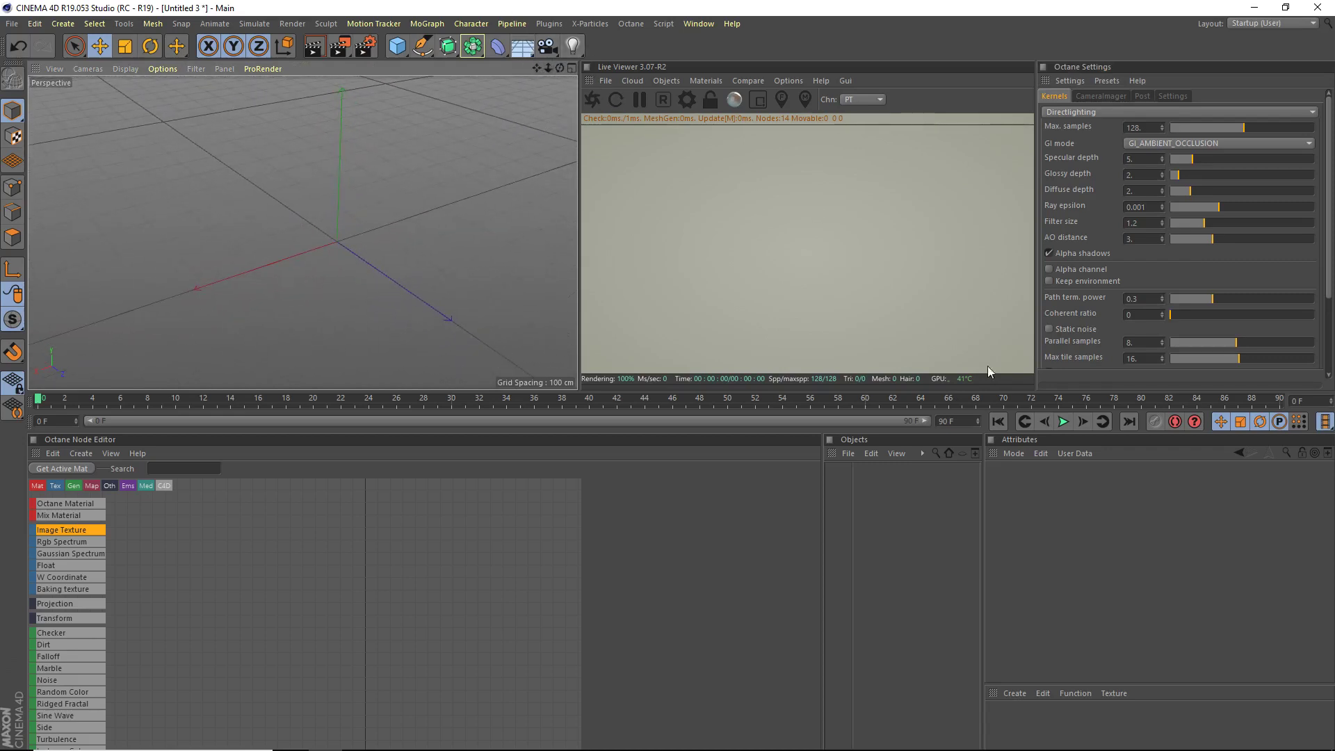
left_click(1013, 696)
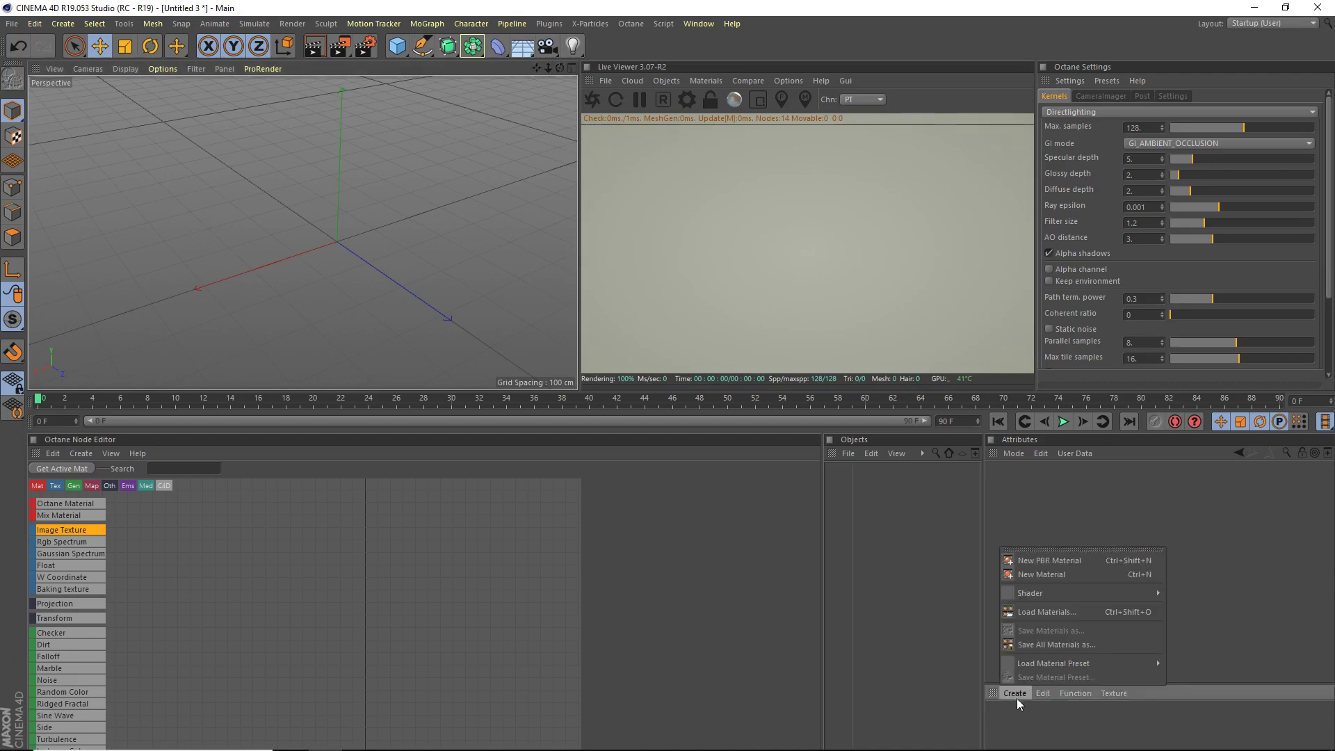
mouse_move(1085, 593)
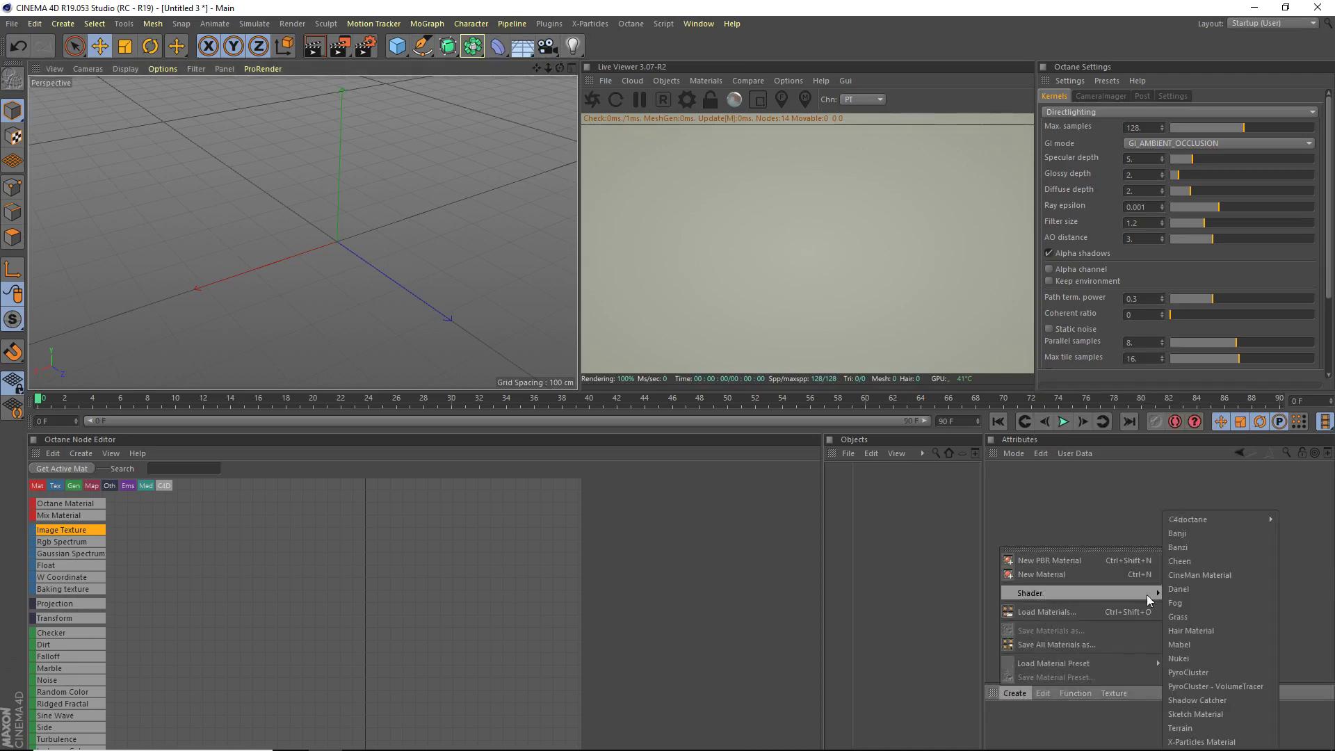
mouse_move(1215, 516)
left_click(1136, 515)
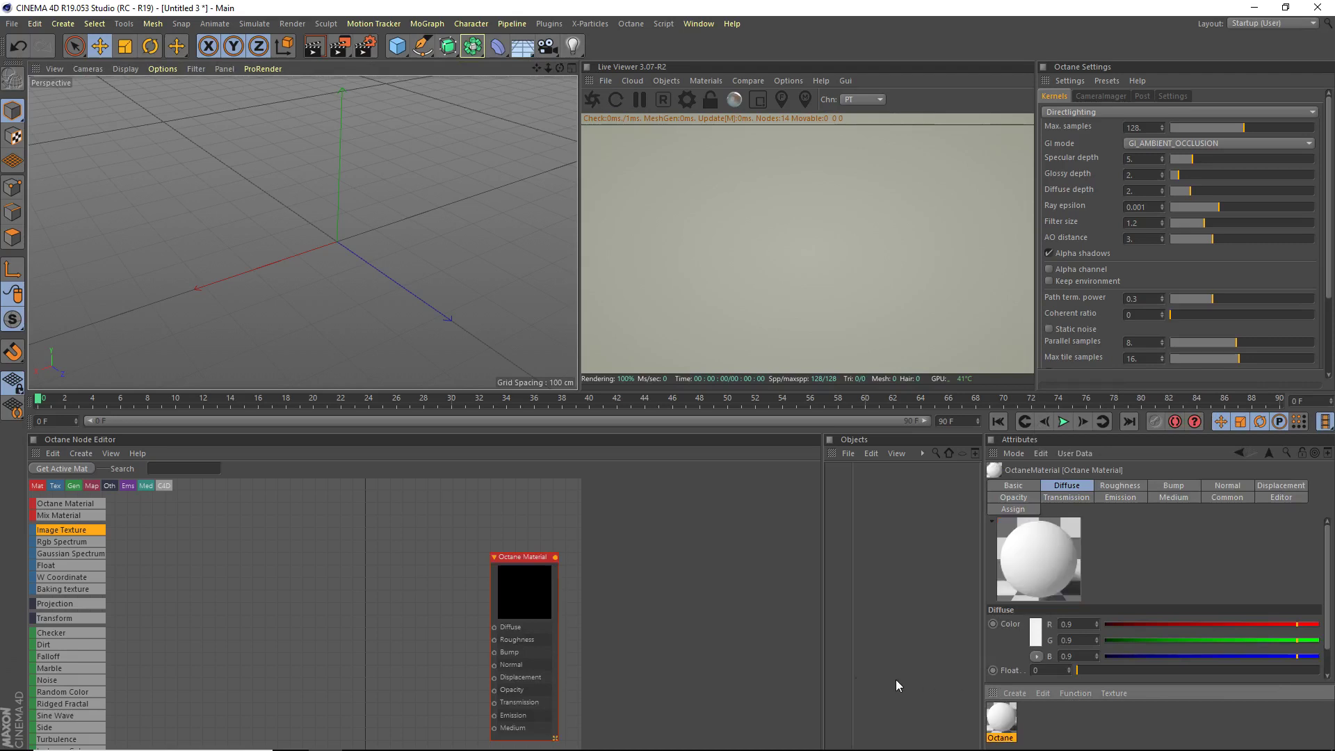
left_click_drag(531, 581, 406, 547)
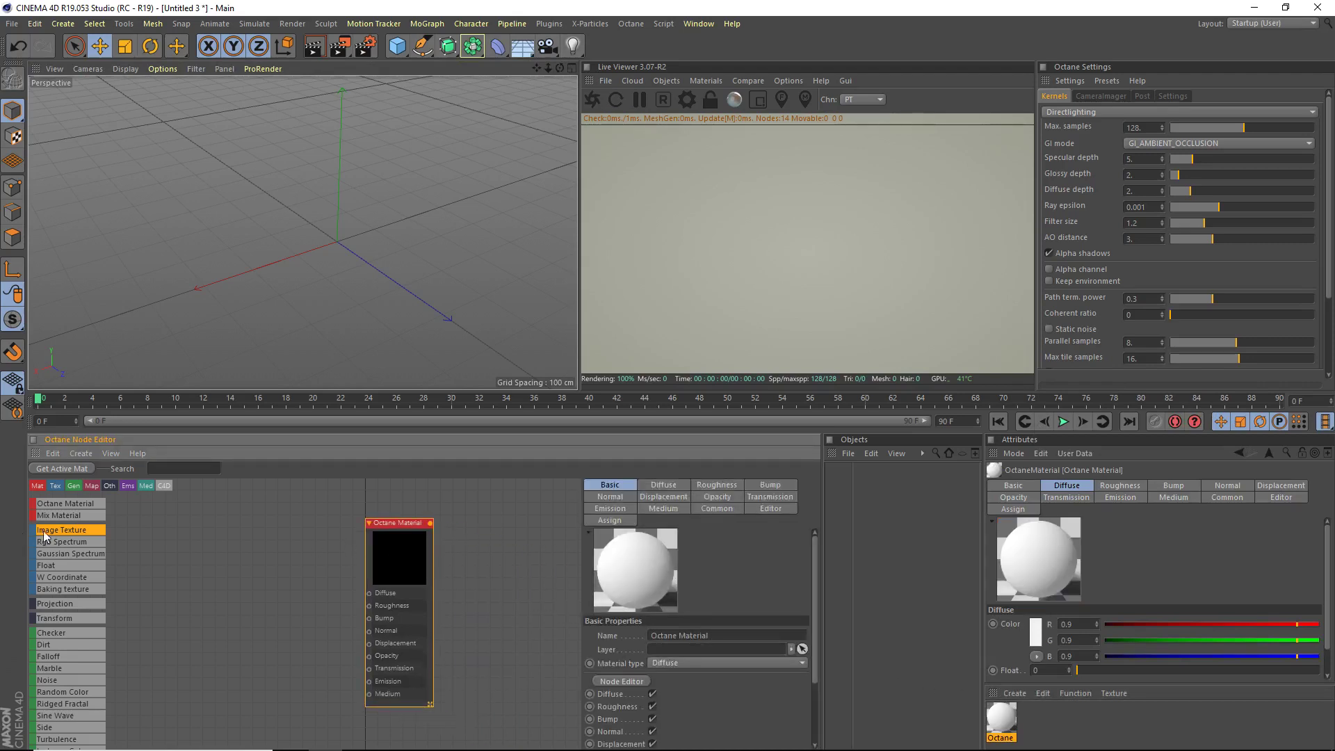
Add an Image Texture node feeding the material's Diffuse and Bump inputs, and change the material type to Glossy.
left_click_drag(49, 532, 369, 619)
left_click_drag(266, 623, 278, 600)
left_click(404, 579)
left_click(679, 663)
left_click(672, 689)
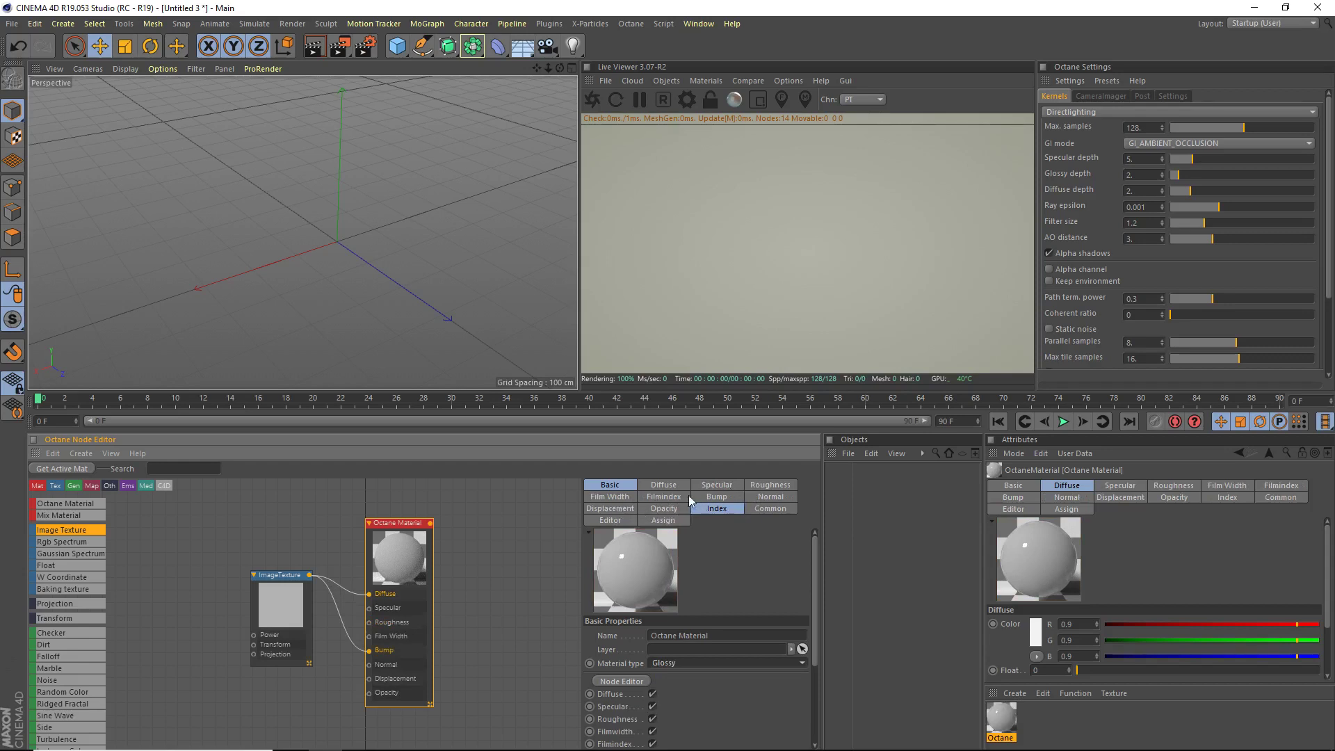
Set the glossy material's index to 1.5.
left_click_drag(717, 500, 720, 510)
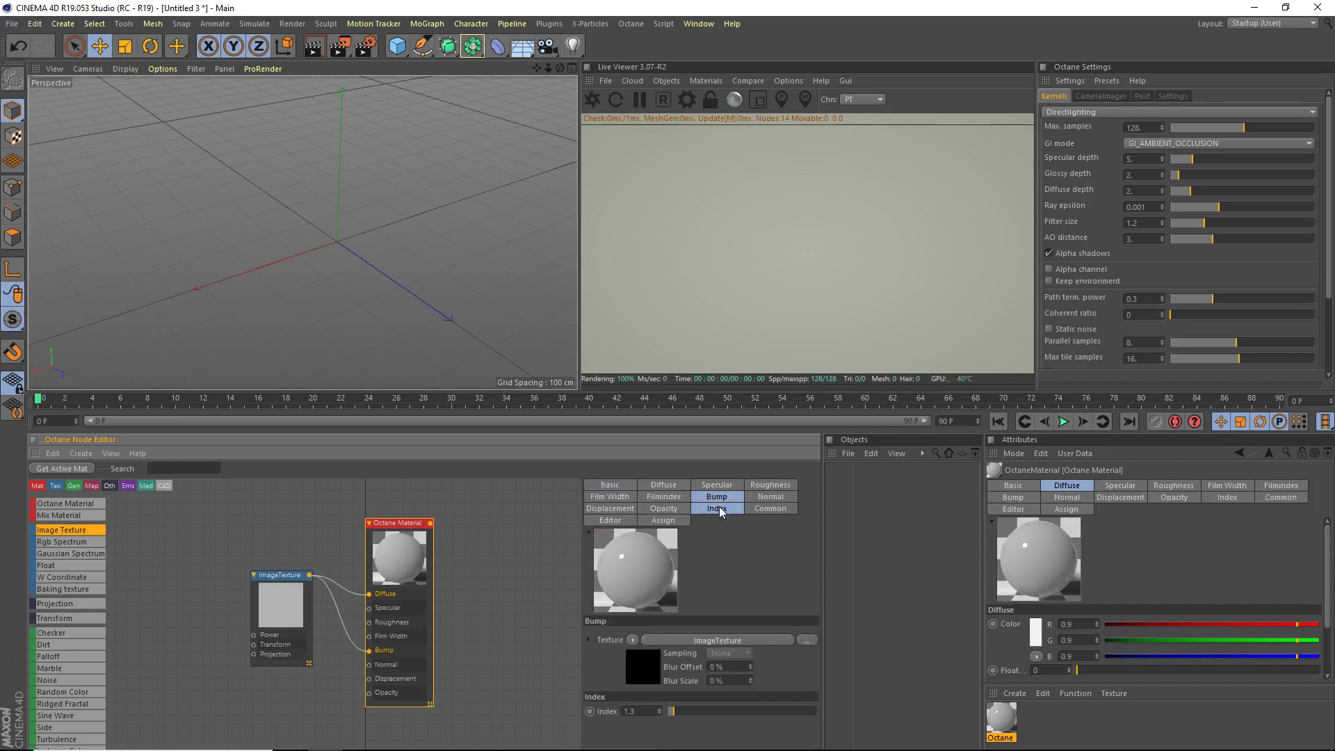
left_click(717, 508)
left_click(631, 635)
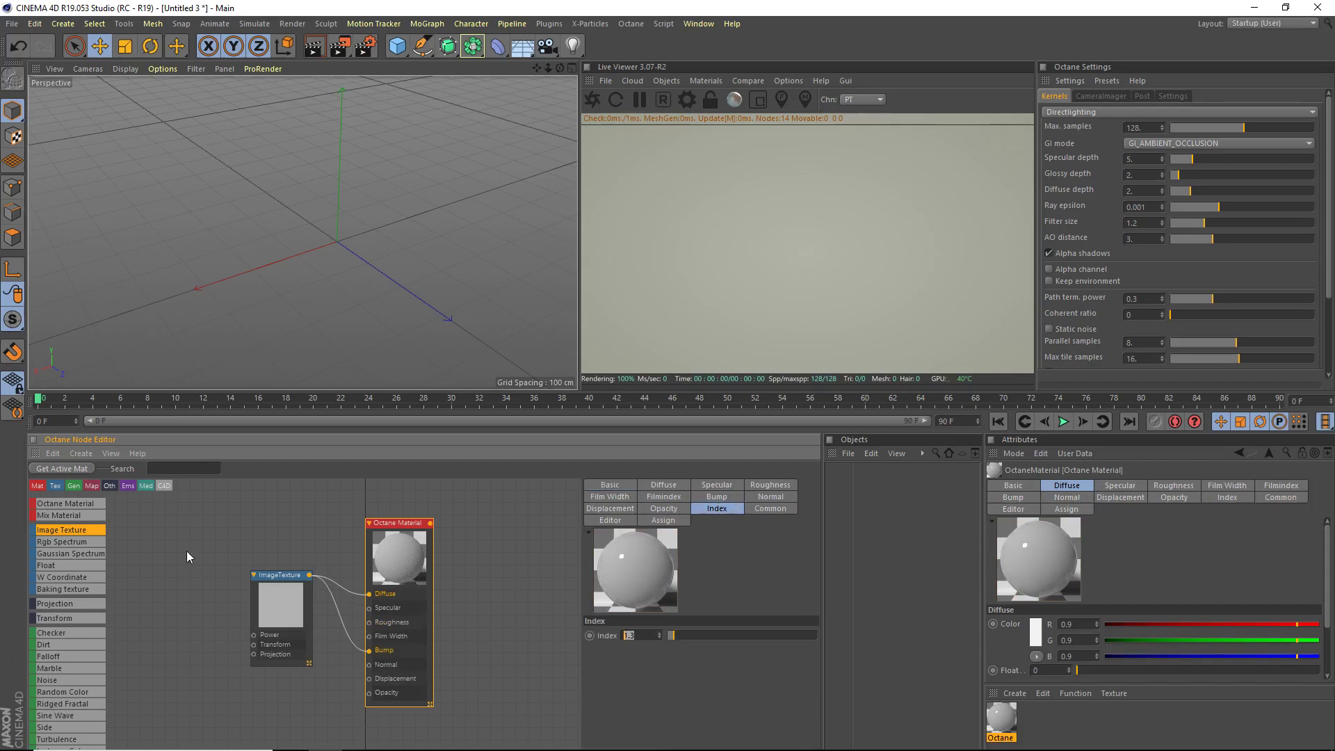
type("1.5")
key("Return")
Set the glossy material's roughness float to 0.3.
left_click(771, 486)
left_click_drag(707, 681, 760, 683)
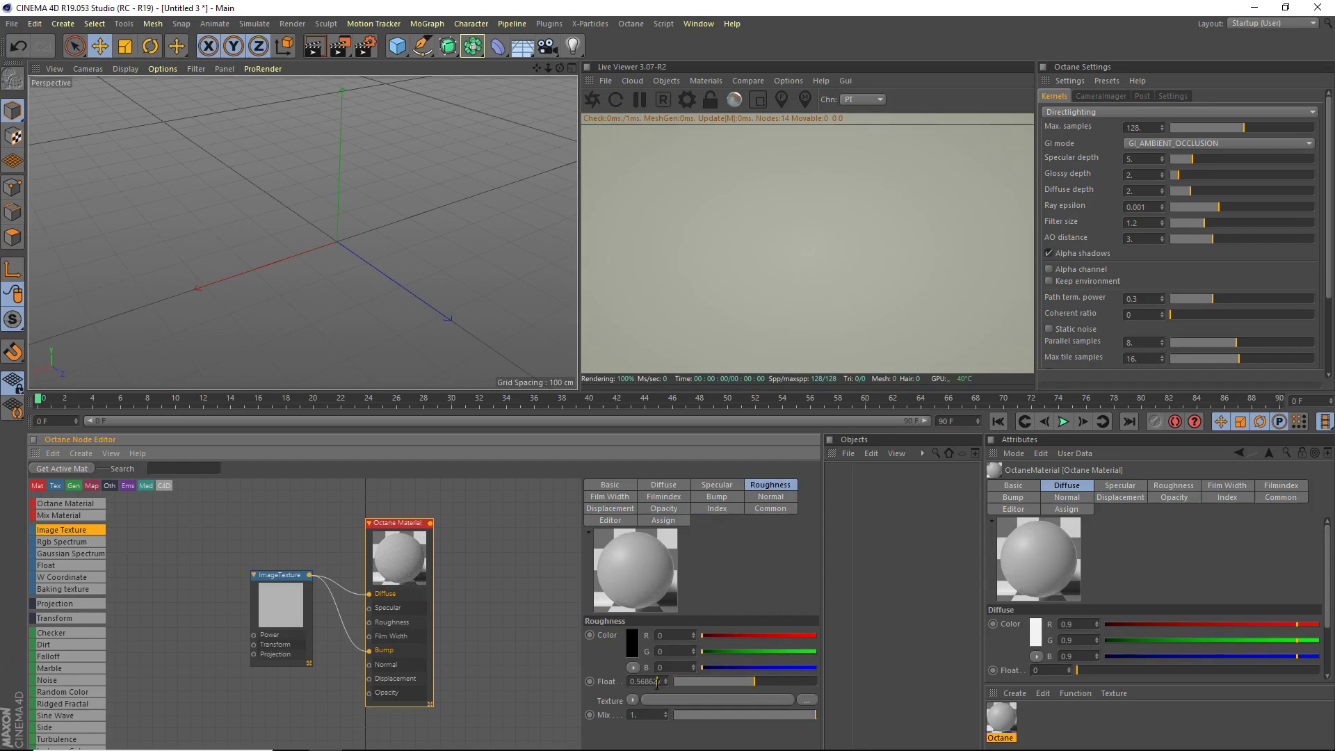
double_click(628, 681)
type("\\0.3")
key("Return")
Load skin.jpg from the Desktop into the Image Texture node without copying it to the project, and move the node closer to the material.
left_click(276, 611)
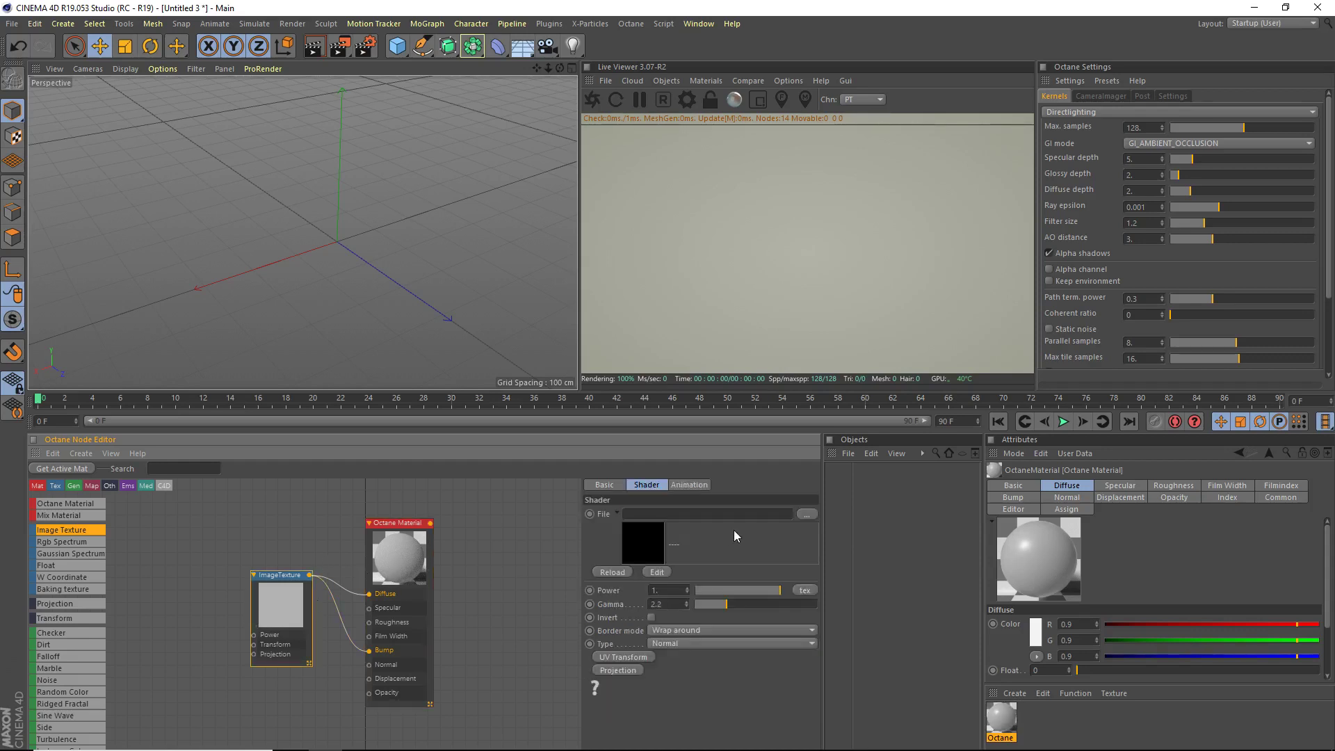
left_click(806, 513)
left_click(68, 191)
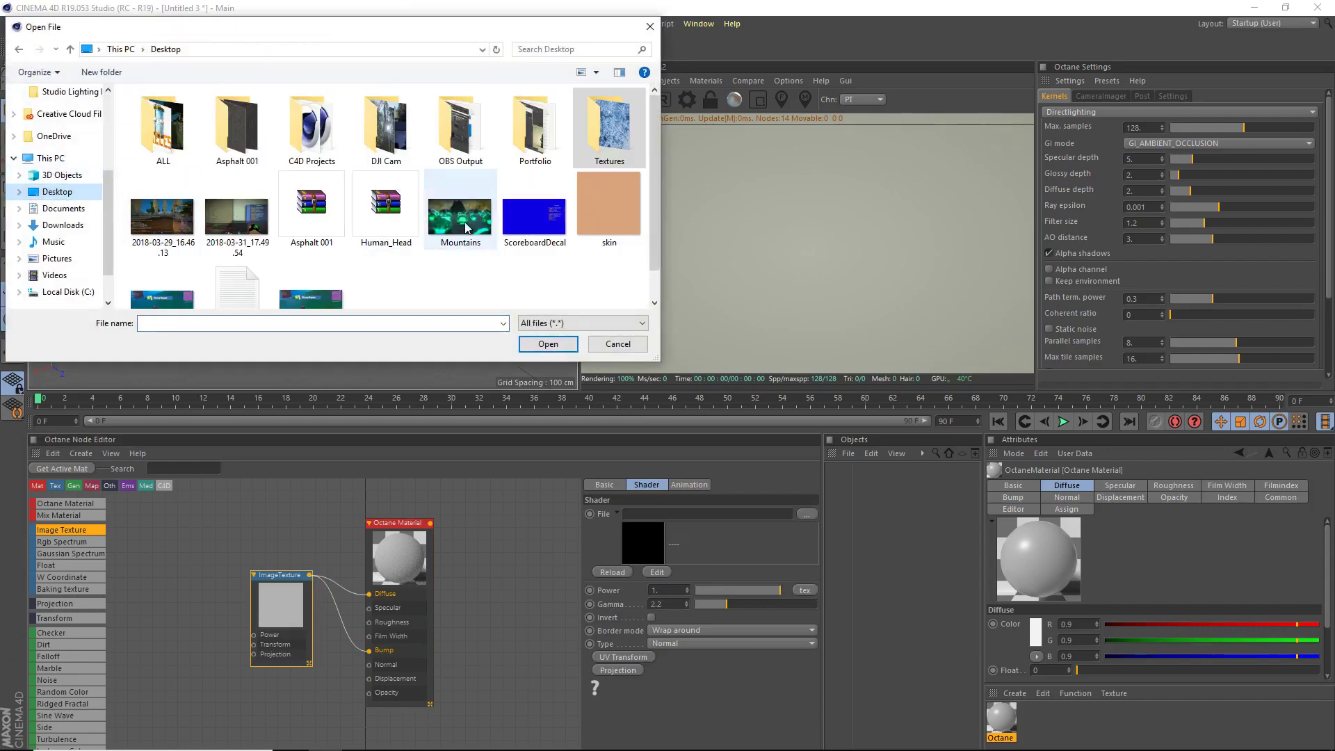
scroll(487, 194, "down", 1)
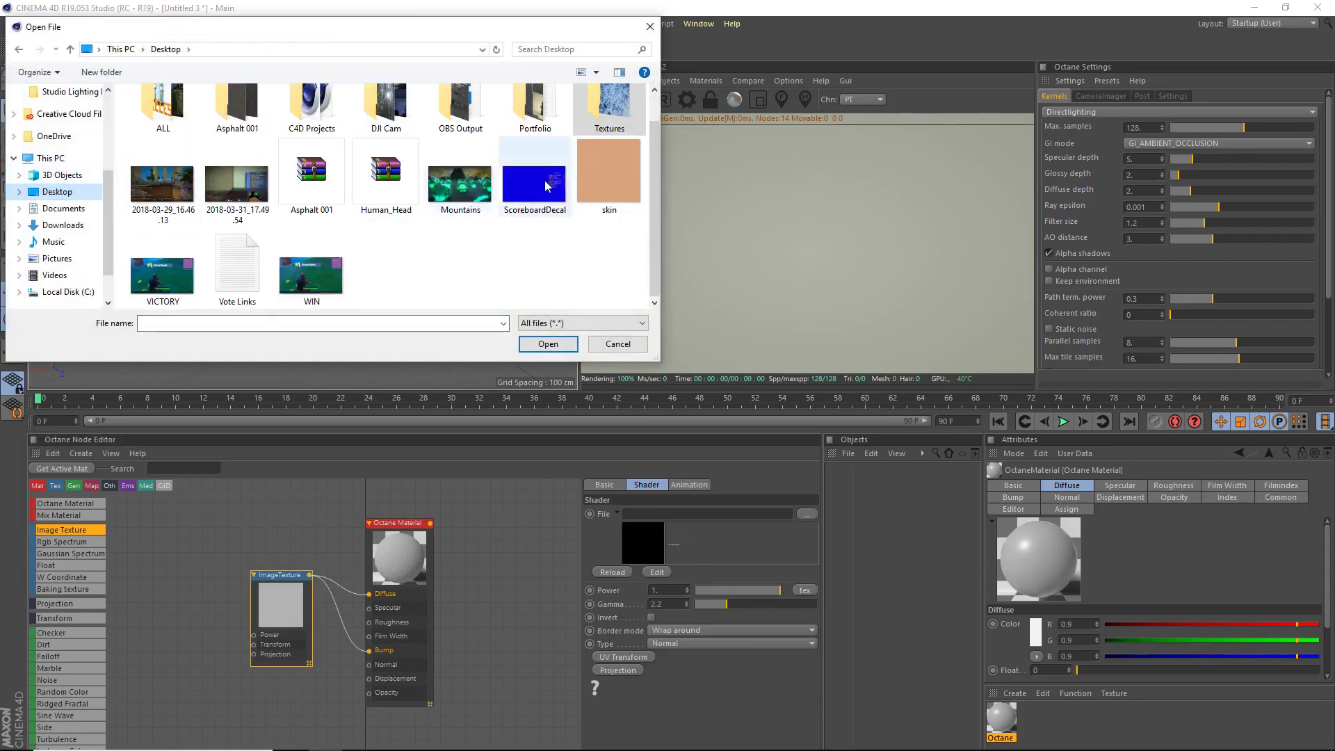
double_click(619, 200)
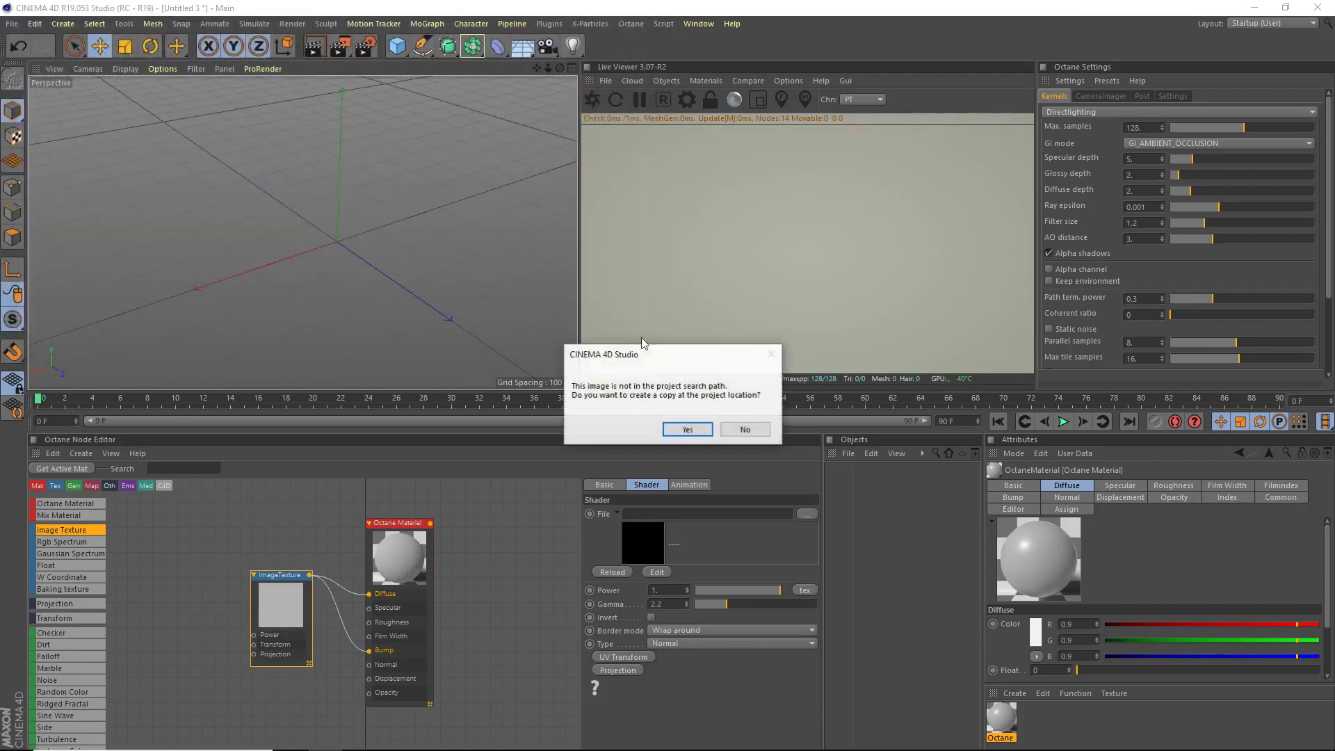
left_click(749, 428)
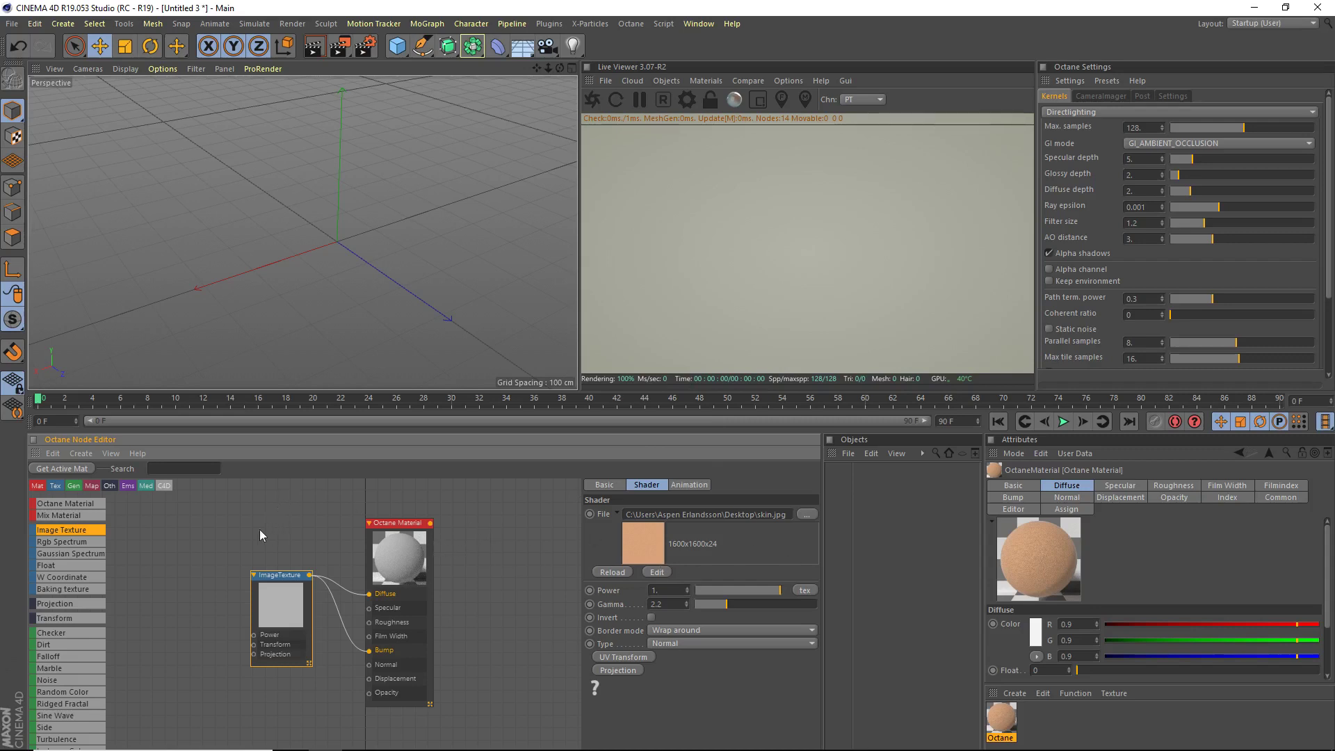
left_click_drag(283, 621, 327, 645)
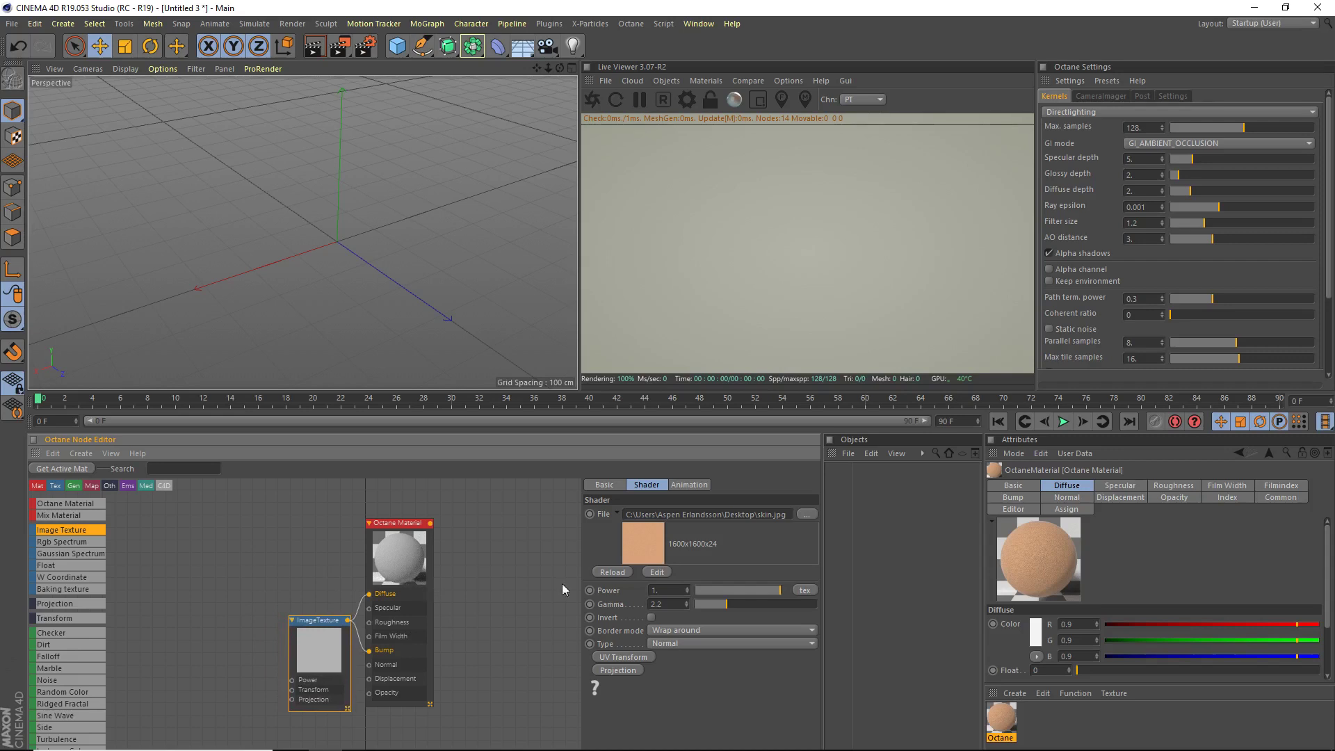
Create a second Octane material and move its node toward the middle of the canvas.
left_click(1015, 693)
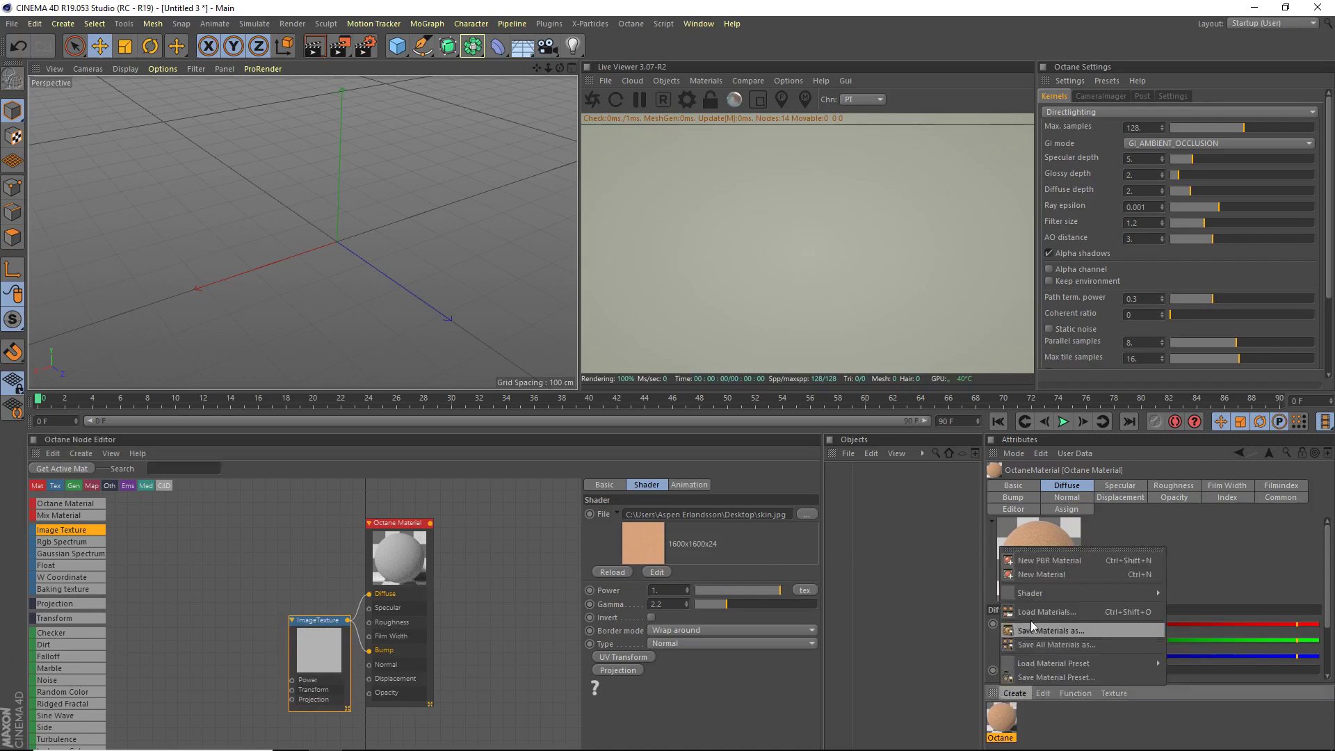
mouse_move(1085, 593)
mouse_move(1223, 520)
left_click(1137, 521)
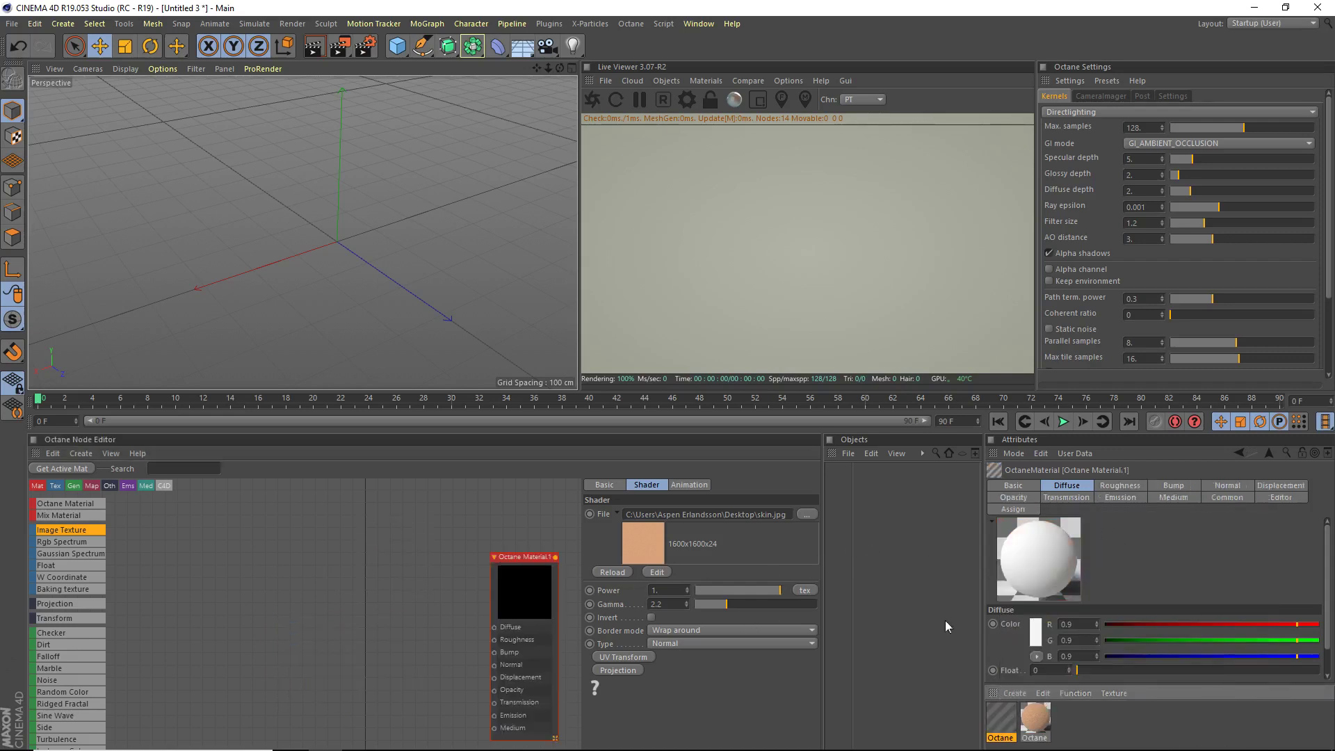
left_click_drag(517, 595, 420, 571)
Change the second material's type to Specular.
left_click(610, 485)
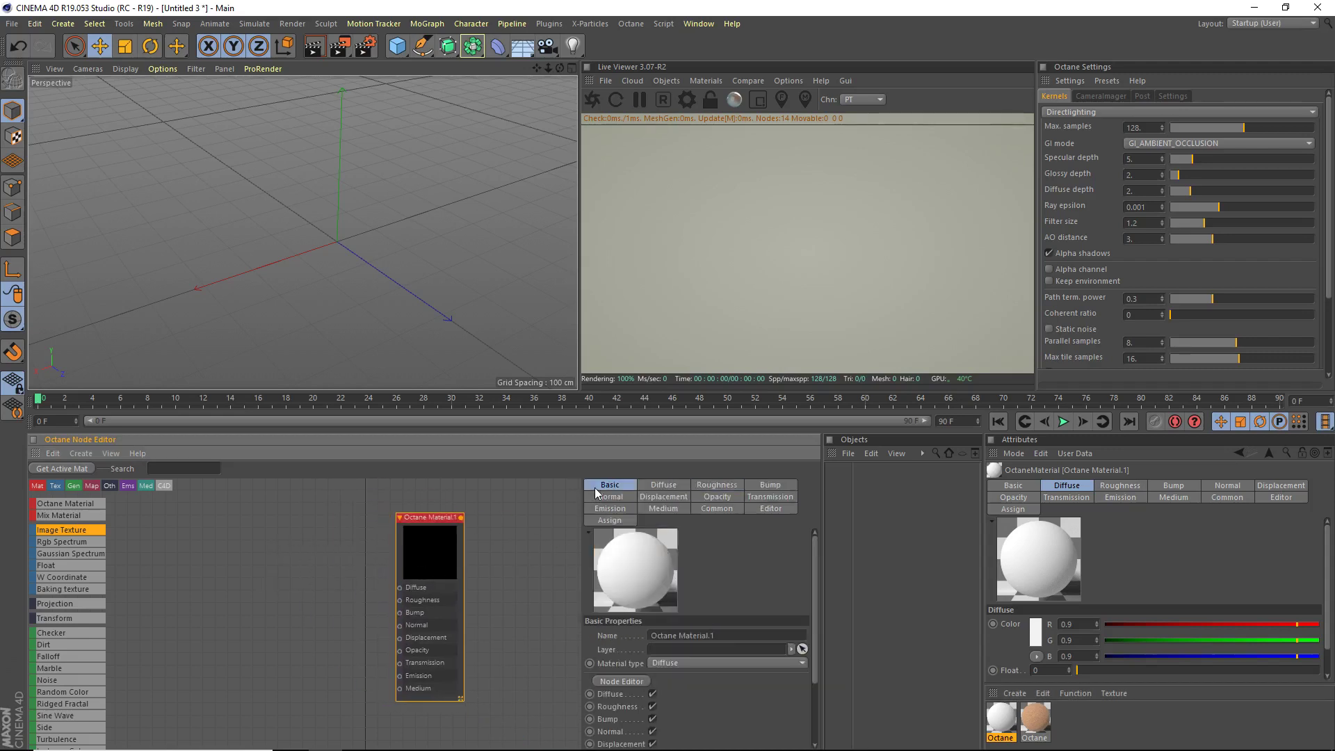
left_click(673, 664)
left_click(670, 706)
Set the specular material's index to 1.5.
left_click(781, 509)
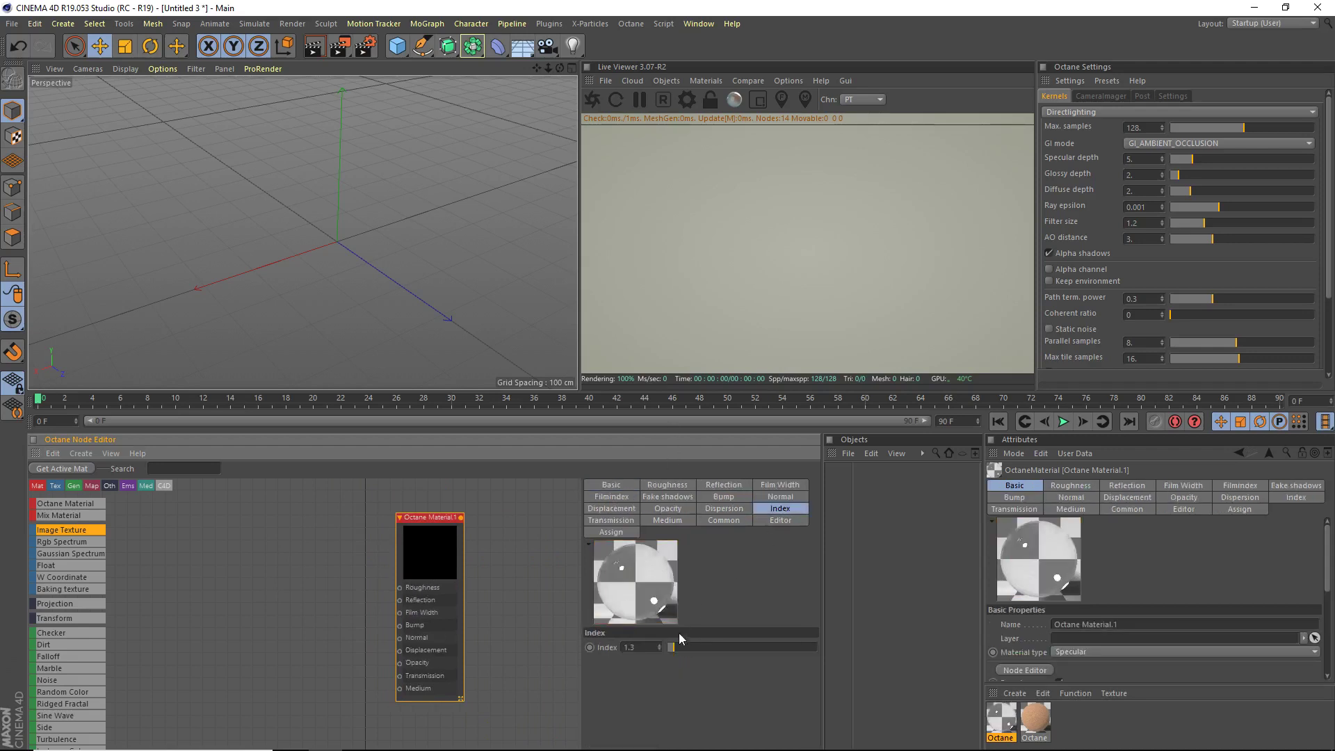
left_click_drag(646, 646, 507, 618)
type("2")
key("BackSpace")
type("1.5")
key("Return")
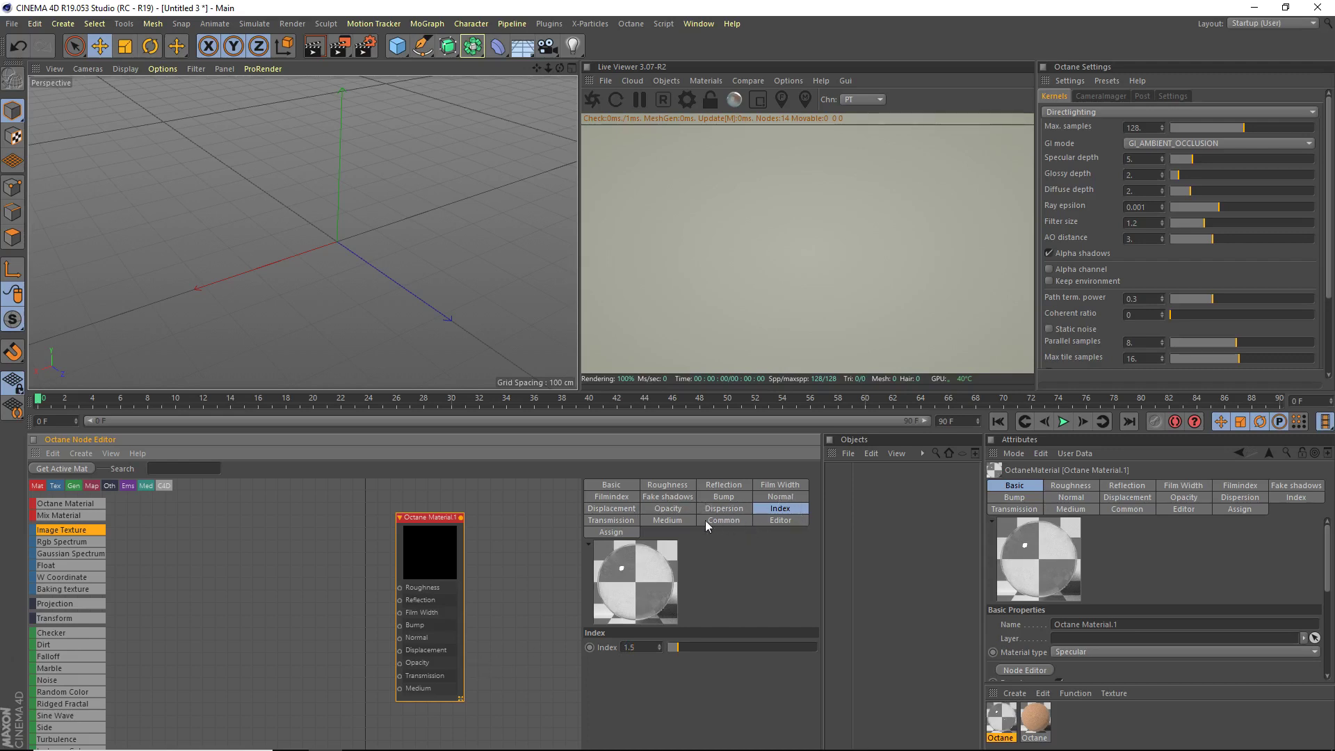
Add a Scattering Medium node connected to the specular material's Medium input.
scroll(59, 599, "down", 10)
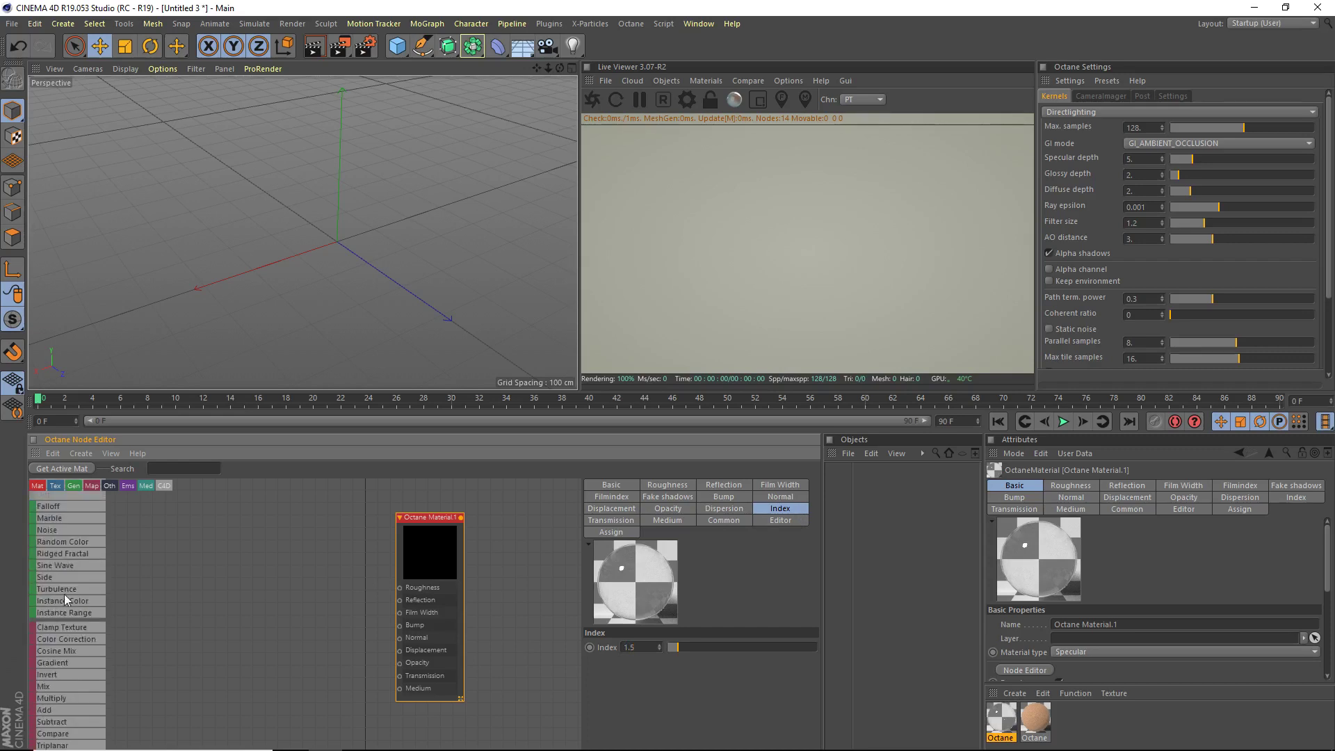
scroll(77, 619, "up", 10)
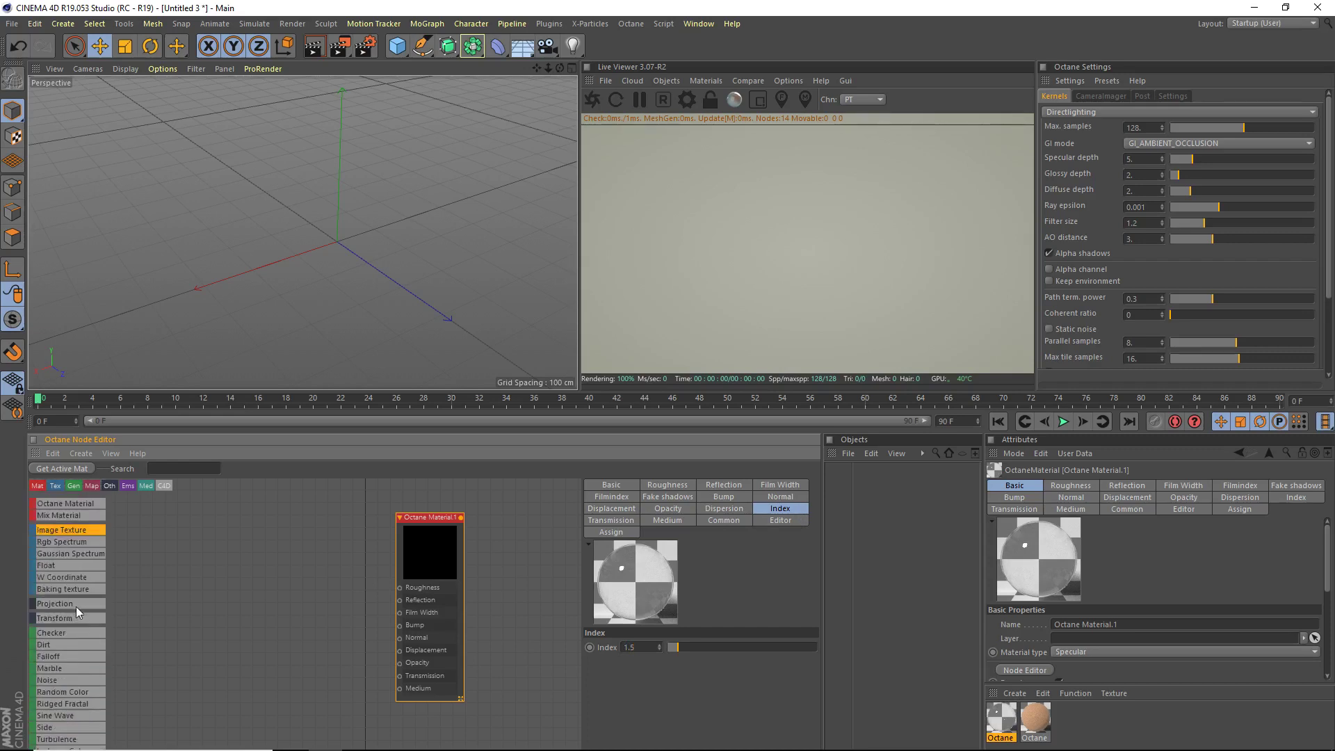
scroll(78, 610, "down", 5)
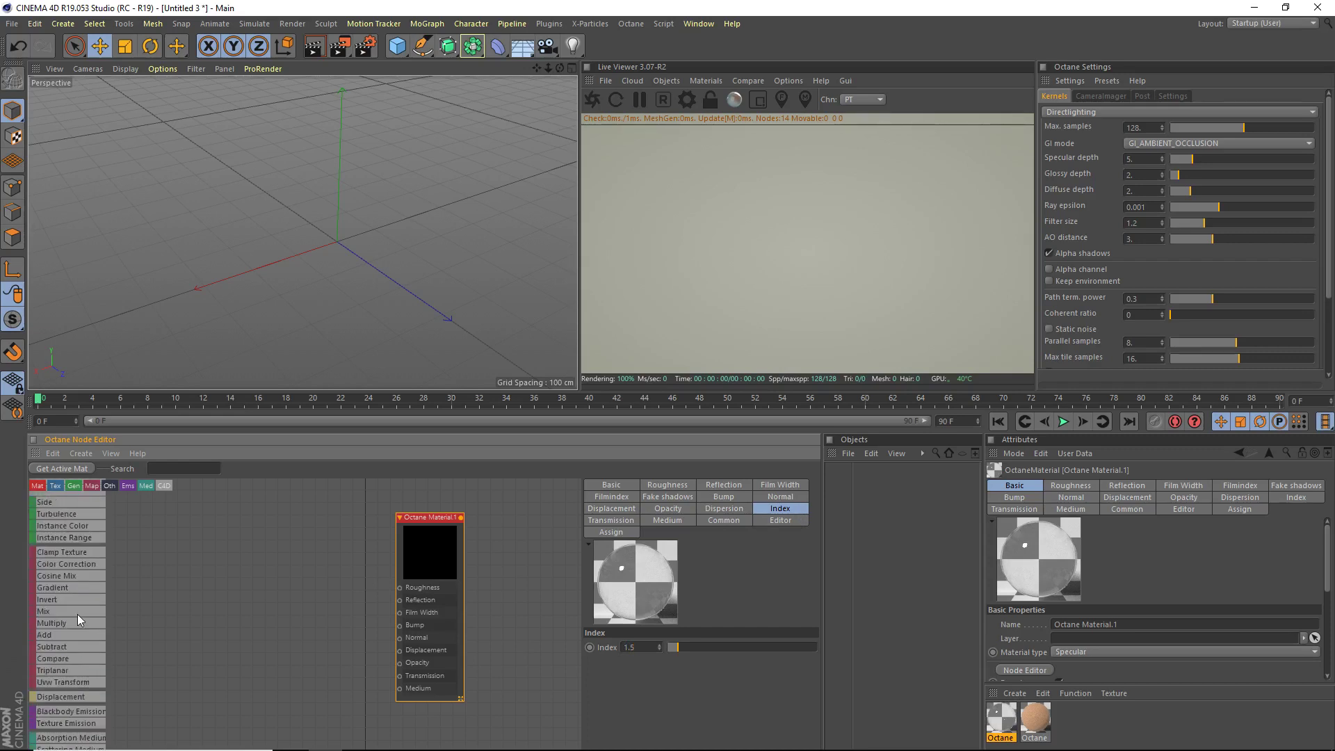
scroll(77, 615, "down", 3)
left_click_drag(72, 670, 402, 686)
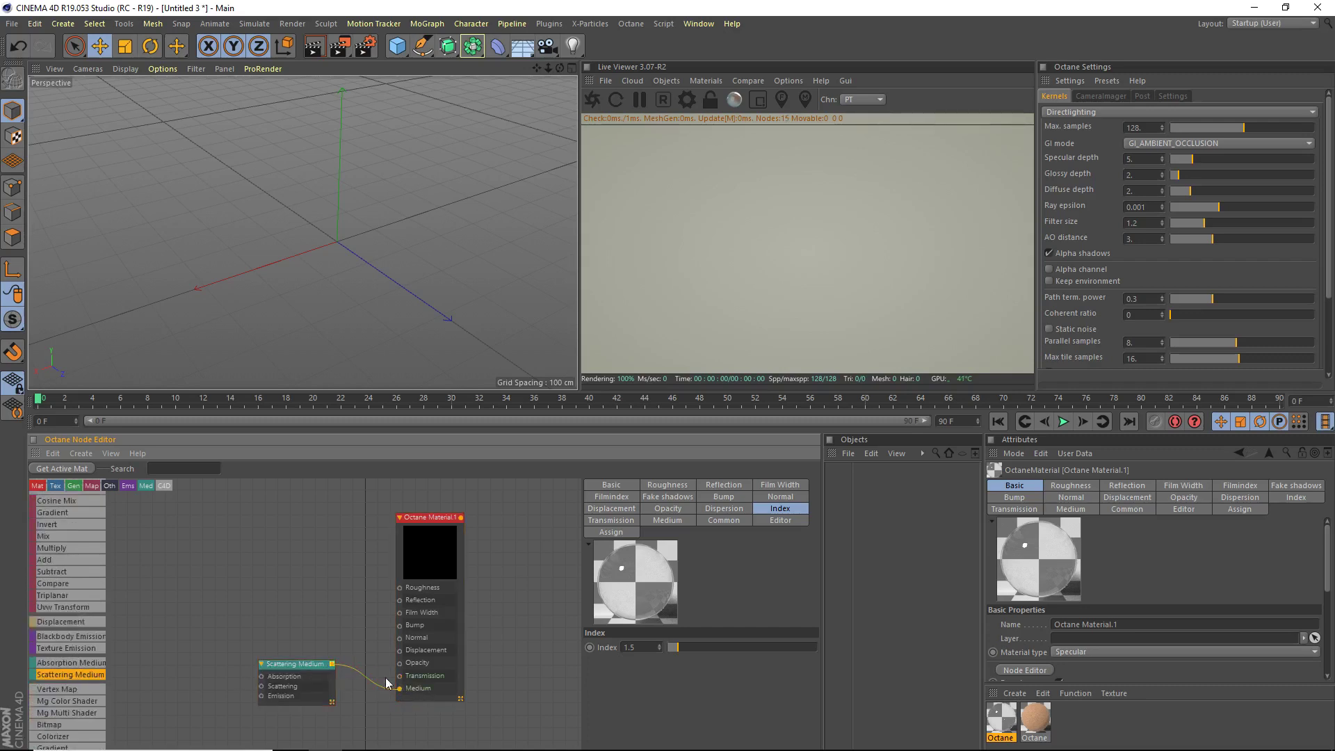
scroll(339, 660, "up", 1)
middle_click_drag(338, 660, 391, 615)
Set the Scattering Medium's density to 8.
left_click(348, 635)
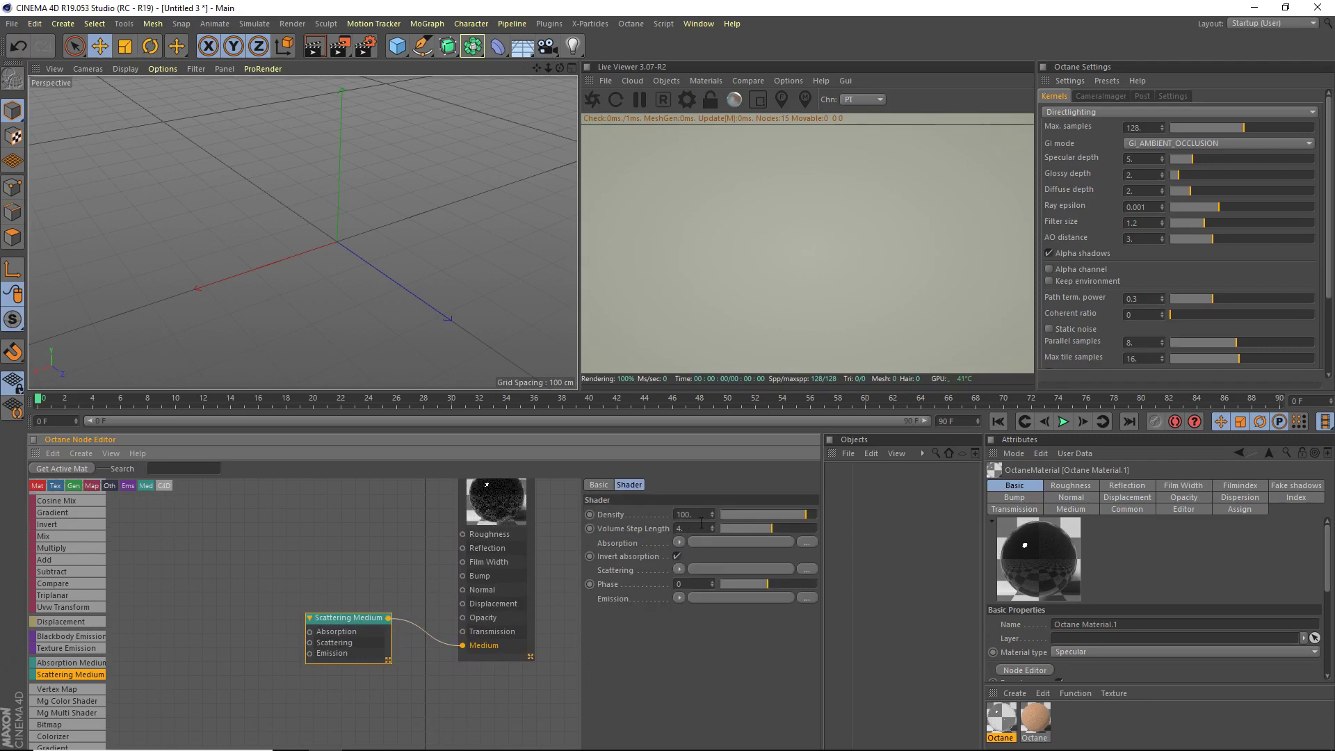
type("8")
key("Return")
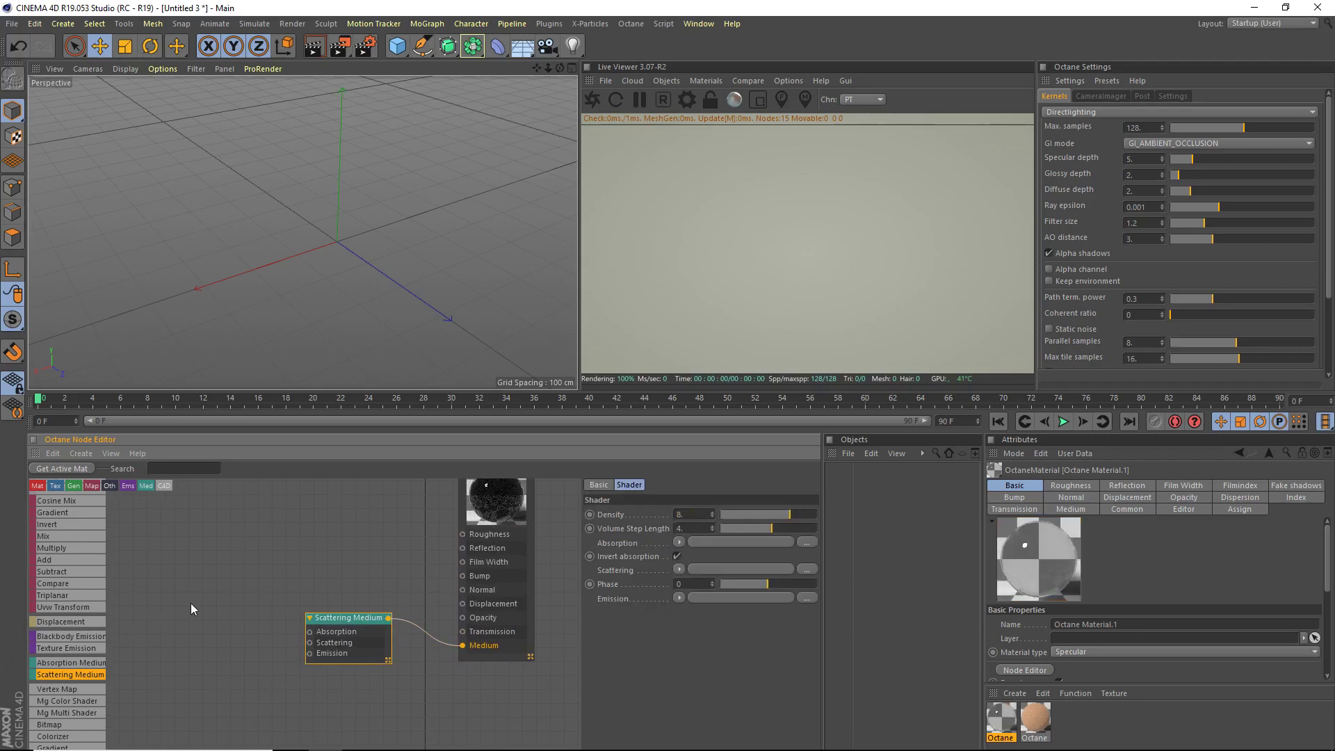
Move the Scattering Medium node closer to the material and feed its Absorption and Scattering inputs from a new RGB Spectrum node.
left_click_drag(370, 659, 419, 688)
scroll(73, 613, "up", 2)
scroll(72, 613, "up", 5)
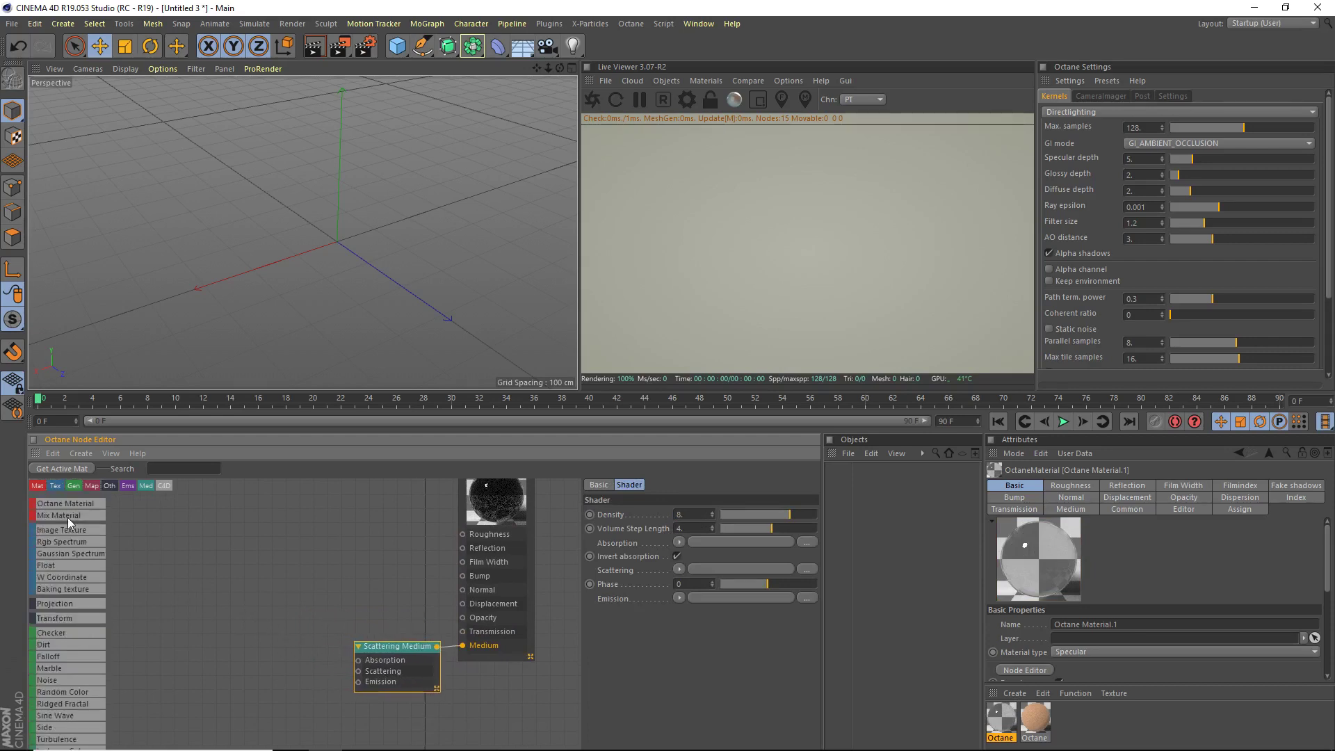
left_click_drag(175, 631, 358, 670)
left_click_drag(263, 675, 312, 671)
Set the RGB Spectrum colour to a slightly darkened pure red with hue 0° and saturation 100%.
left_click(622, 523)
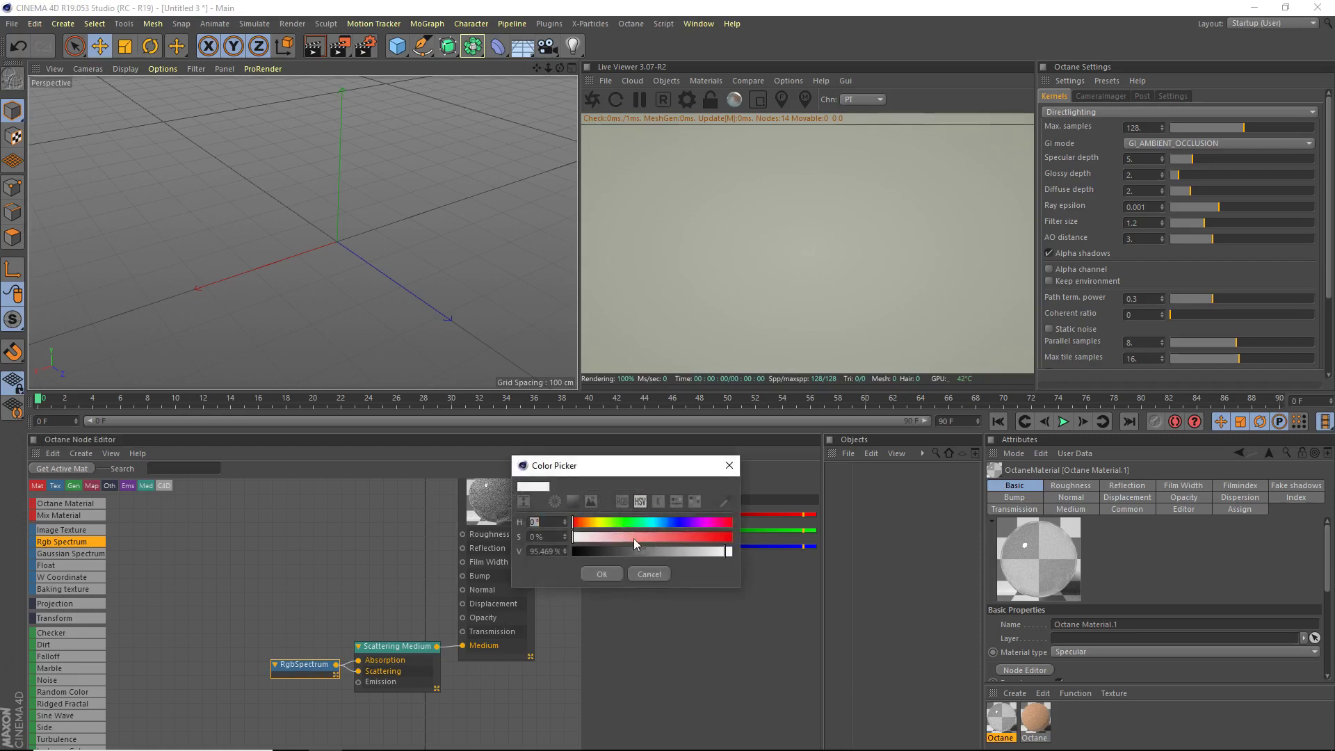
left_click_drag(679, 538, 732, 538)
left_click(710, 552)
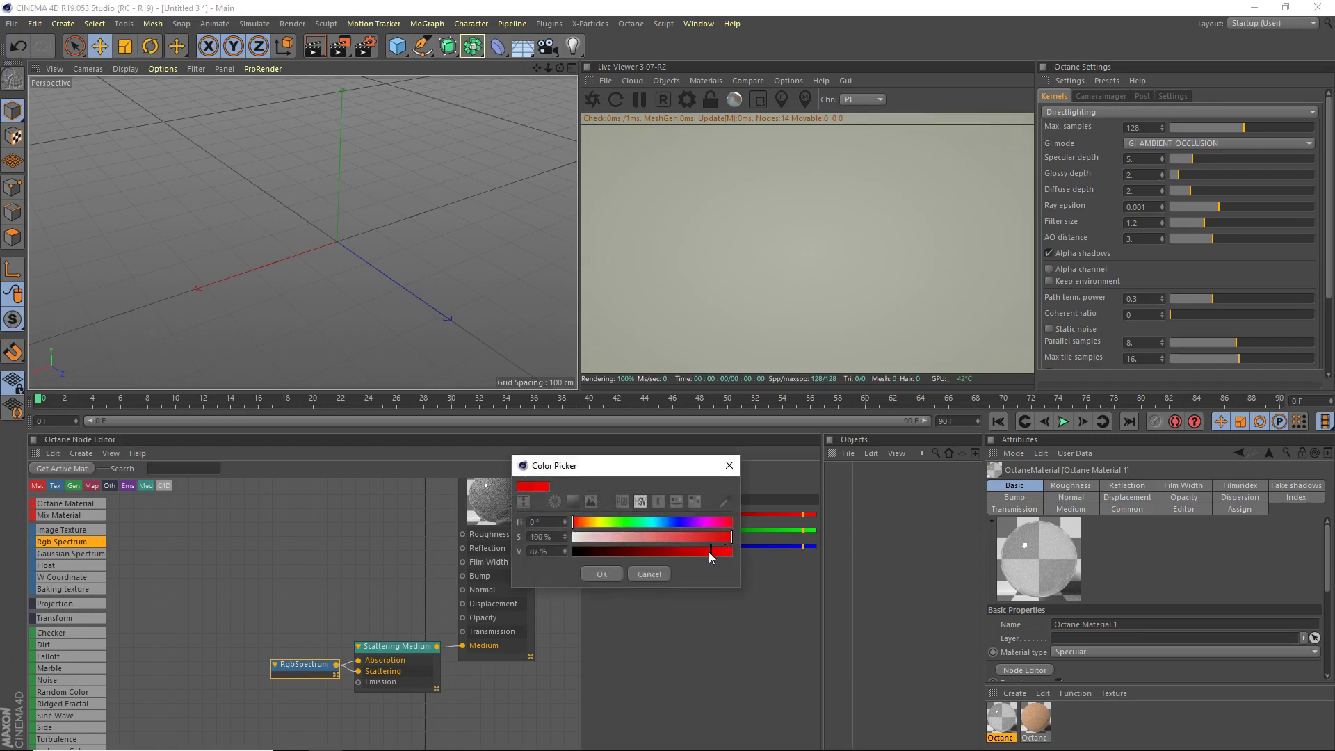
left_click(601, 574)
Try a roughness float of 0.25 on the specular material and raise it to 0.5.
middle_click_drag(405, 544, 416, 573)
left_click(522, 543)
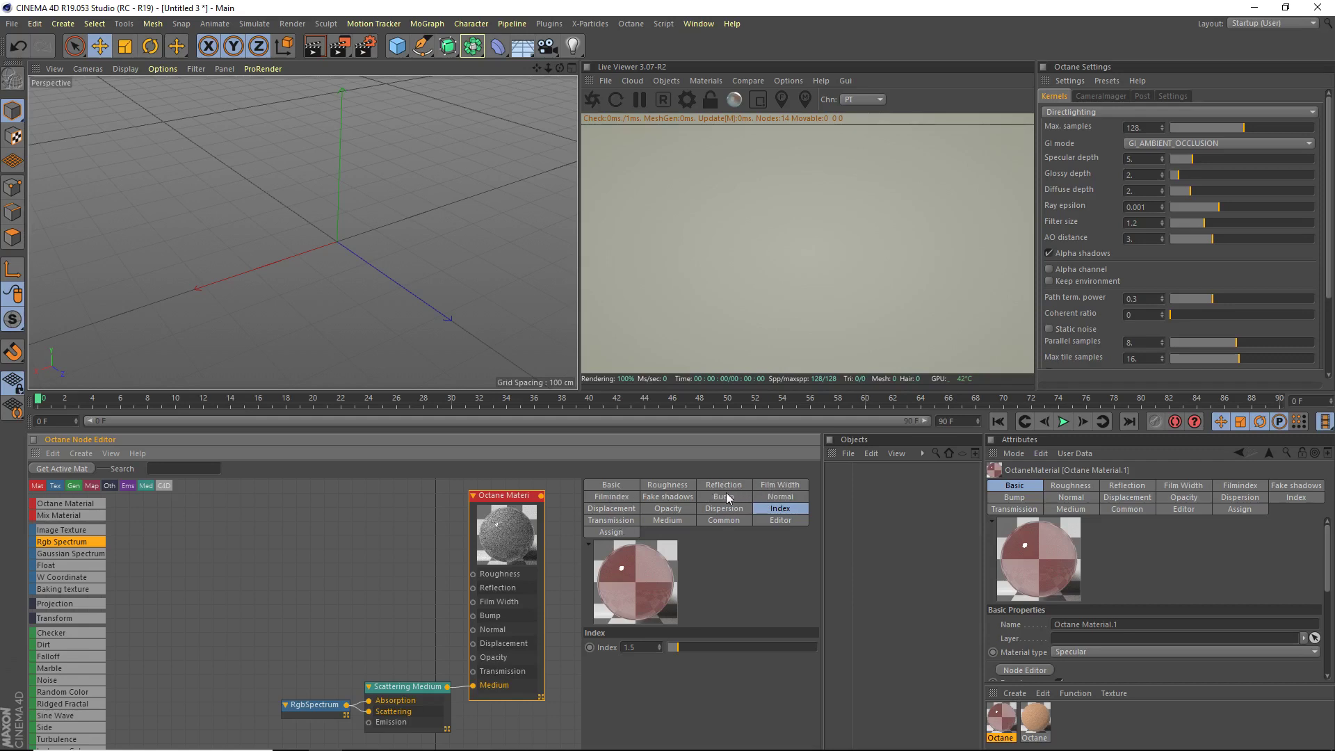
left_click(671, 487)
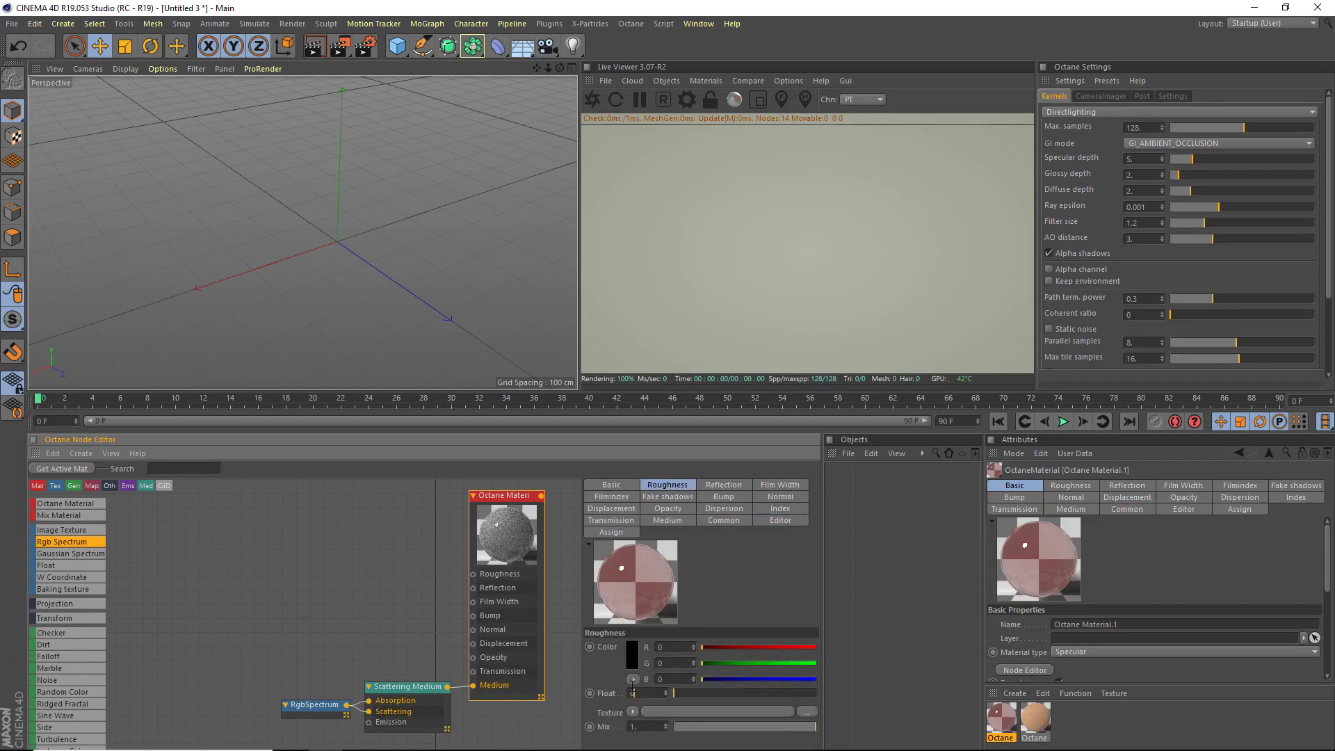
type(".25")
key("Return")
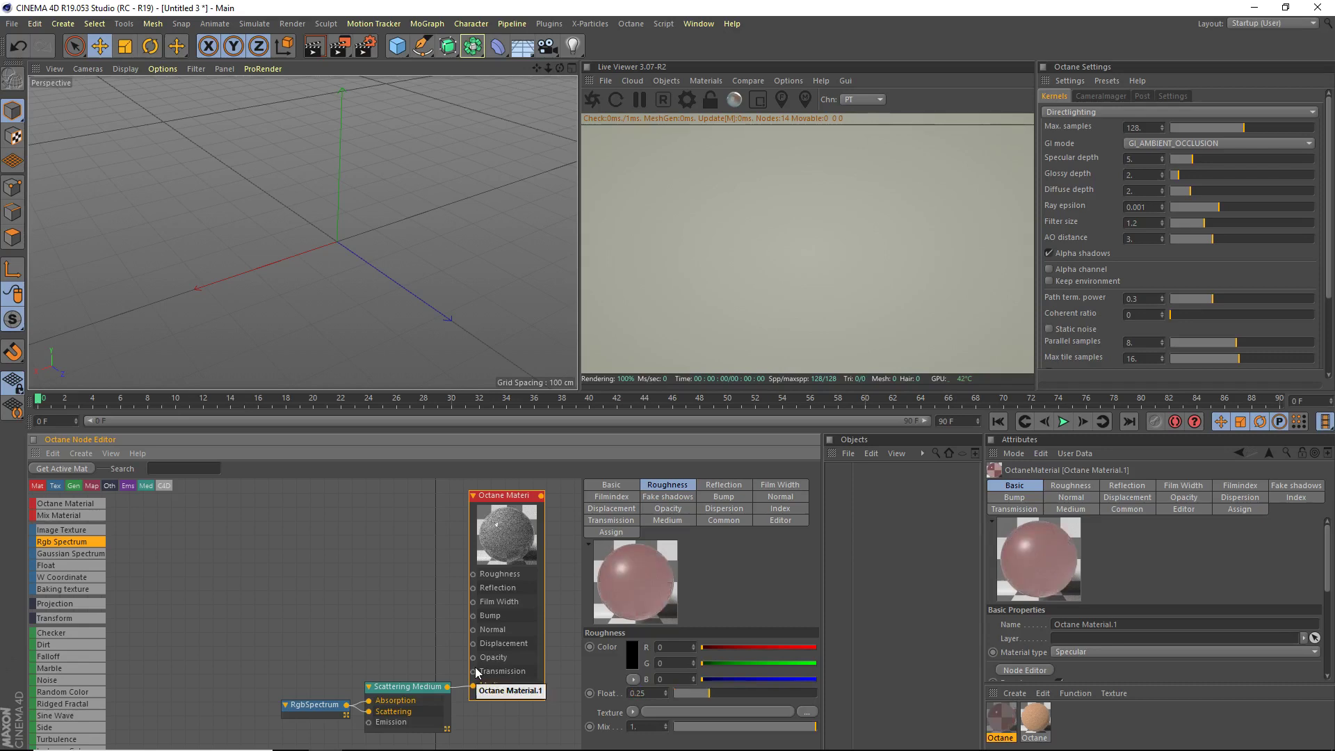
left_click_drag(645, 694, 279, 676)
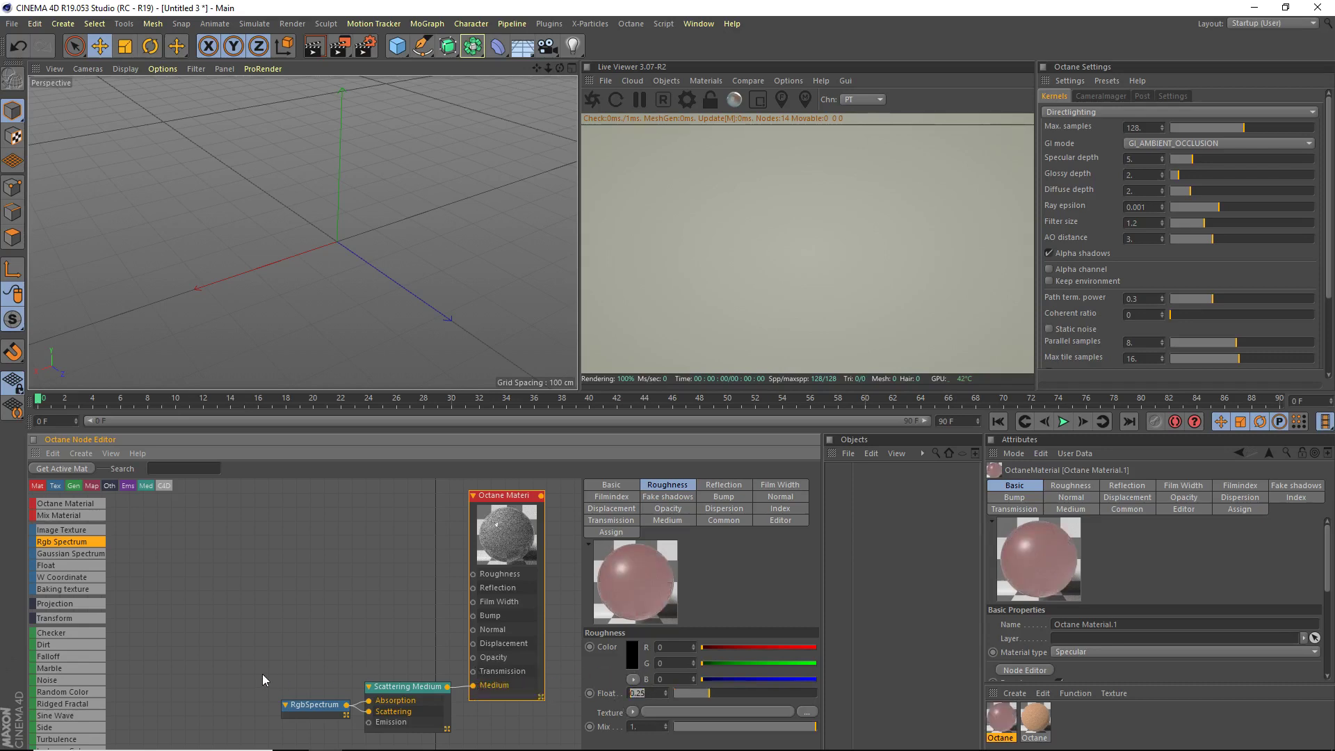
type("0.4")
key("Return")
key("Return")
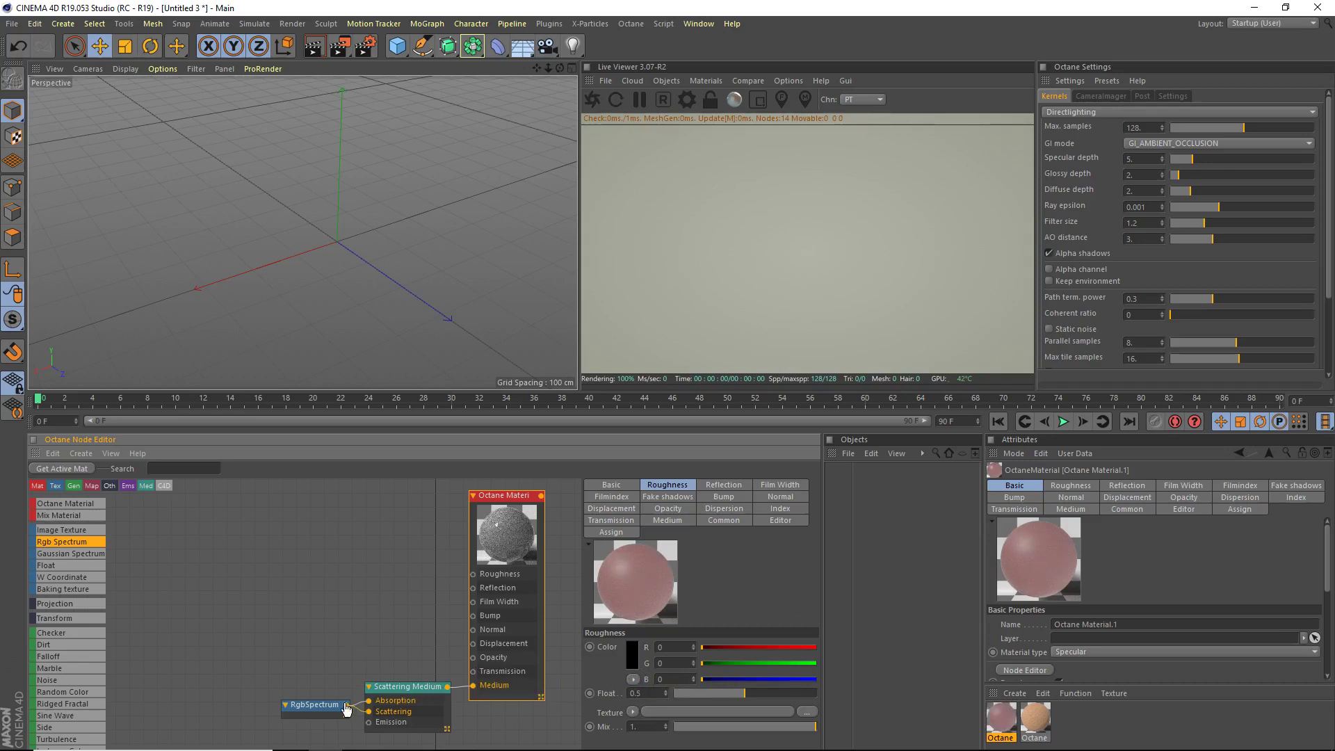
left_click(343, 707)
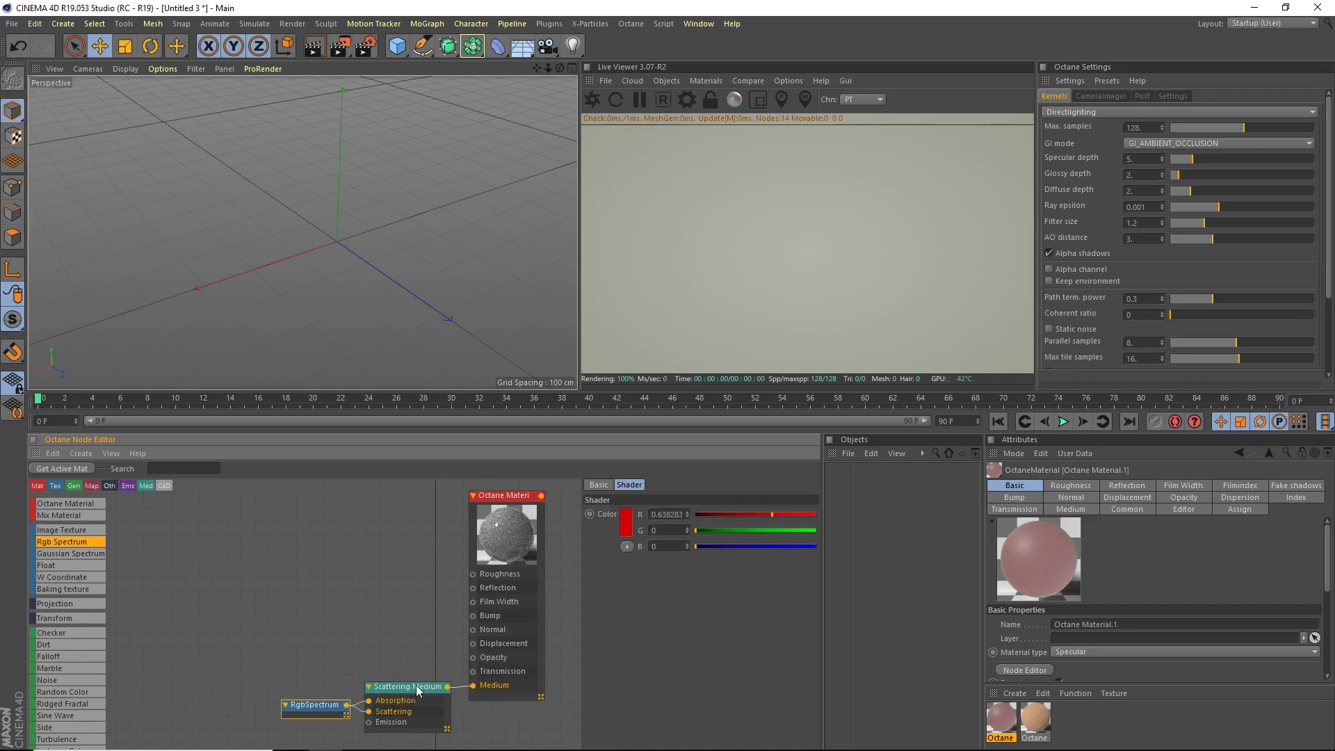
left_click_drag(68, 545, 475, 575)
left_click(351, 564)
left_click(629, 529)
left_click_drag(701, 543, 655, 554)
left_click(607, 580)
left_click(633, 529)
left_click(608, 572)
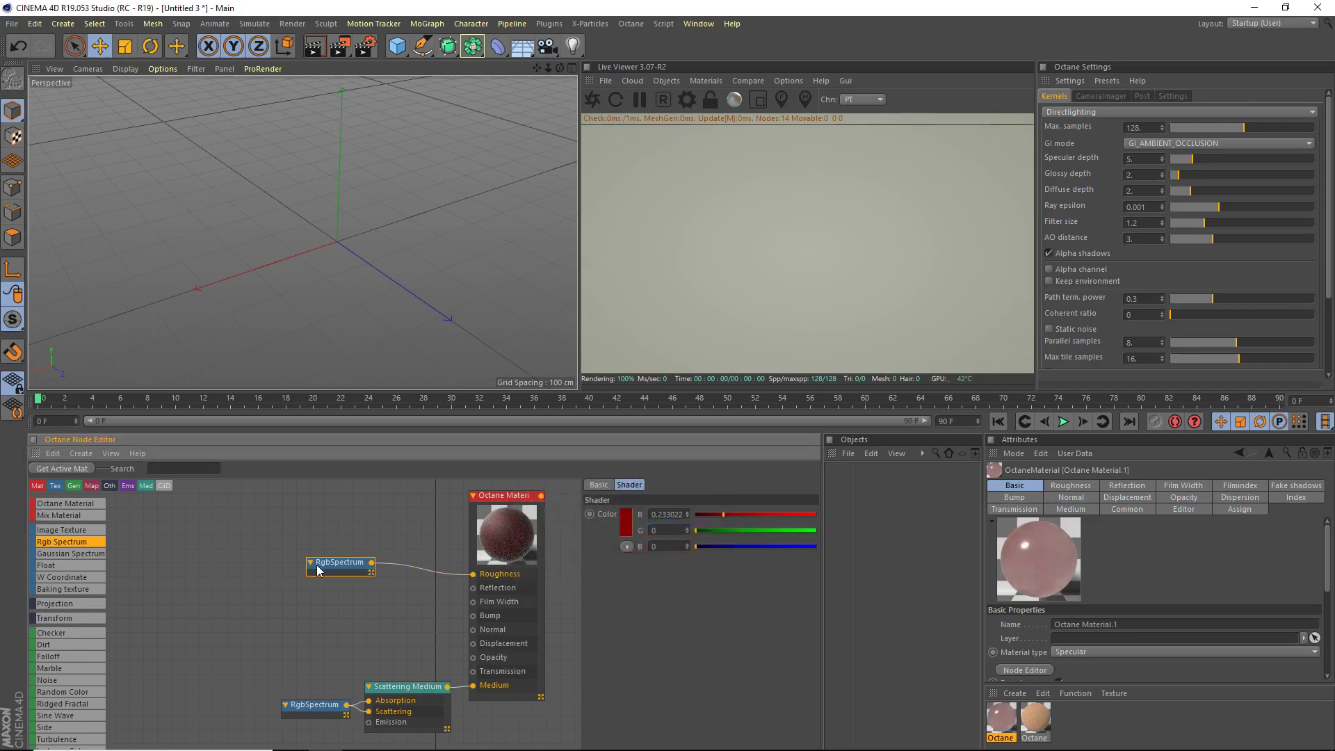
key("Delete")
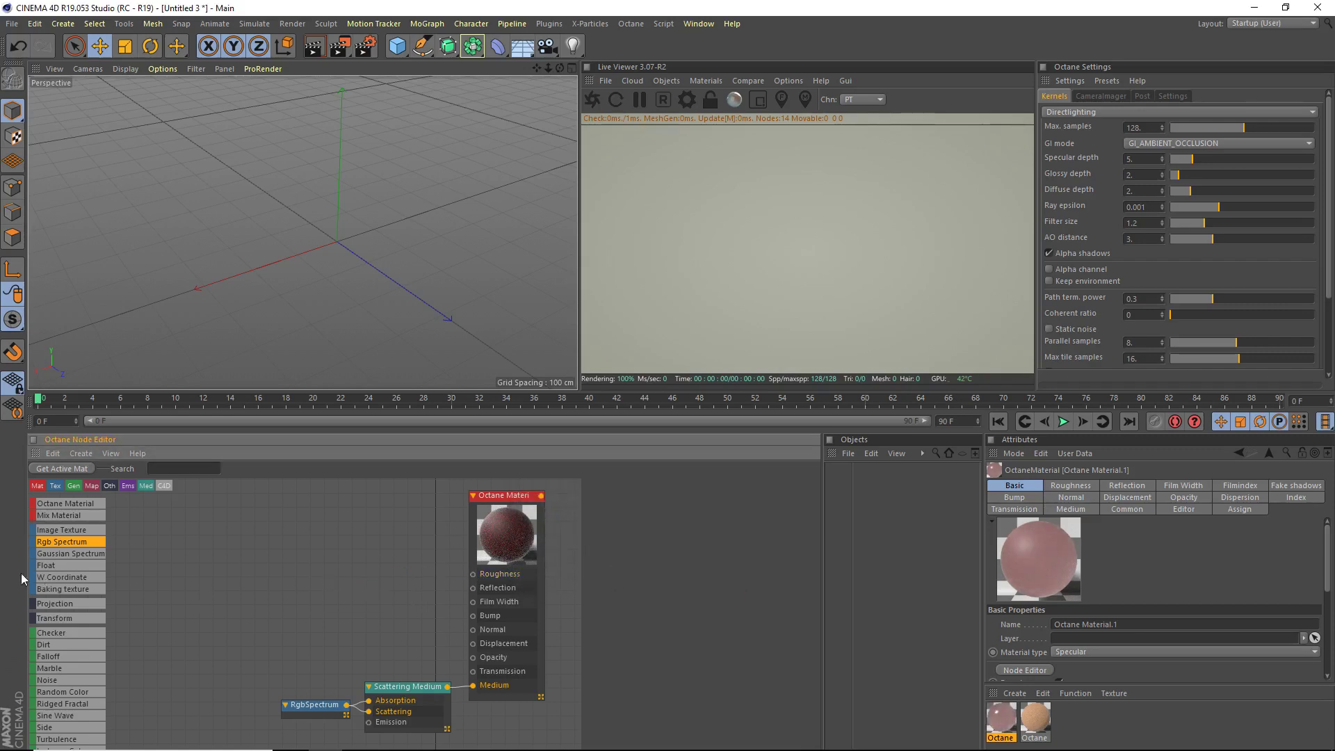
Feed the specular material's Reflection input from a new RGB Spectrum node and place that node close to the material.
left_click_drag(69, 542, 473, 588)
left_click(296, 591)
left_click_drag(296, 591, 385, 586)
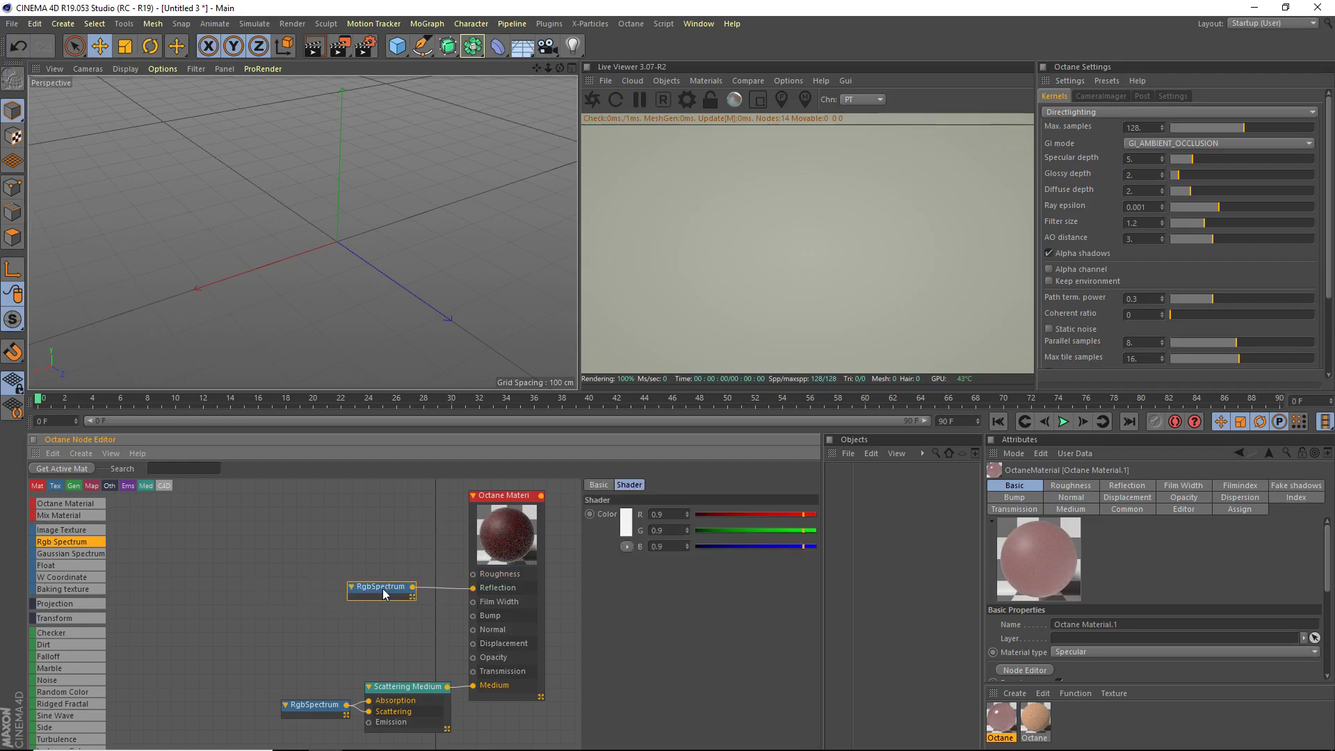
Set the Reflection RGB Spectrum colour to a pale pink with hue 0°, low saturation and value 82%.
left_click(623, 519)
left_click_drag(688, 526, 606, 533)
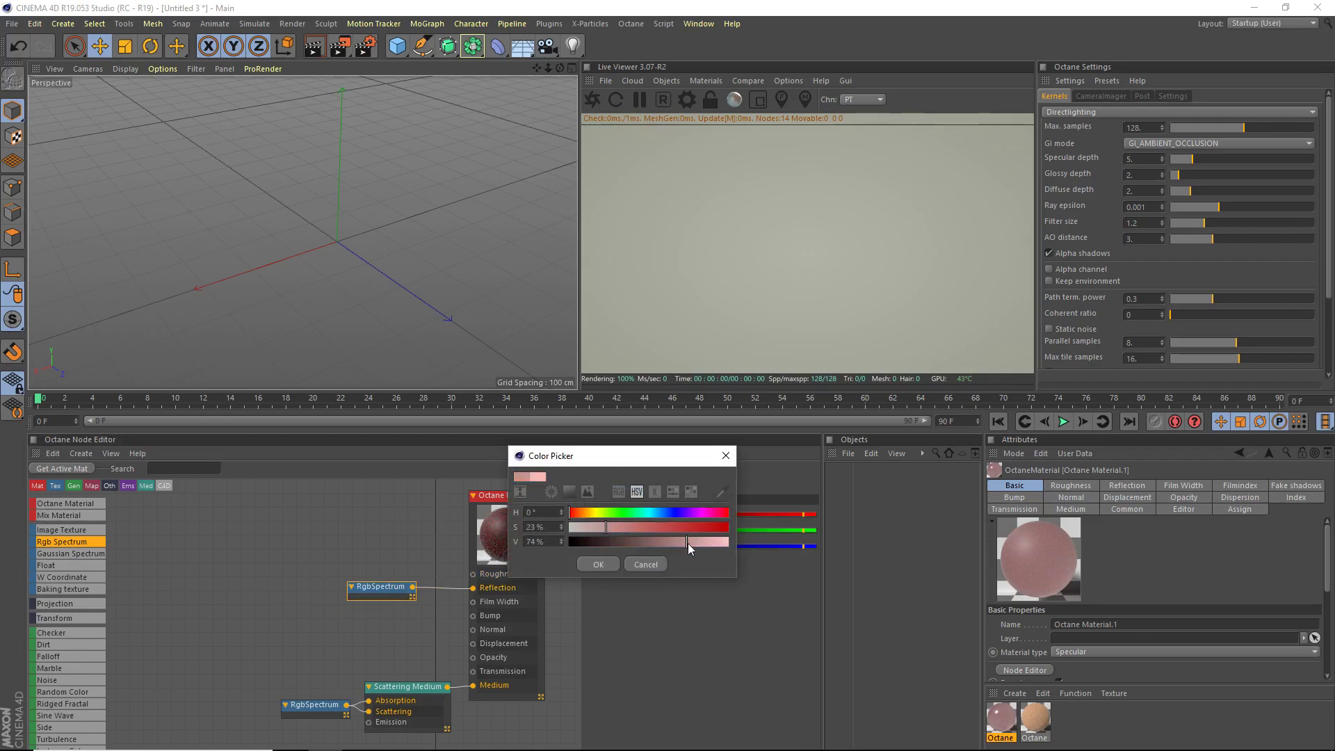
left_click(699, 540)
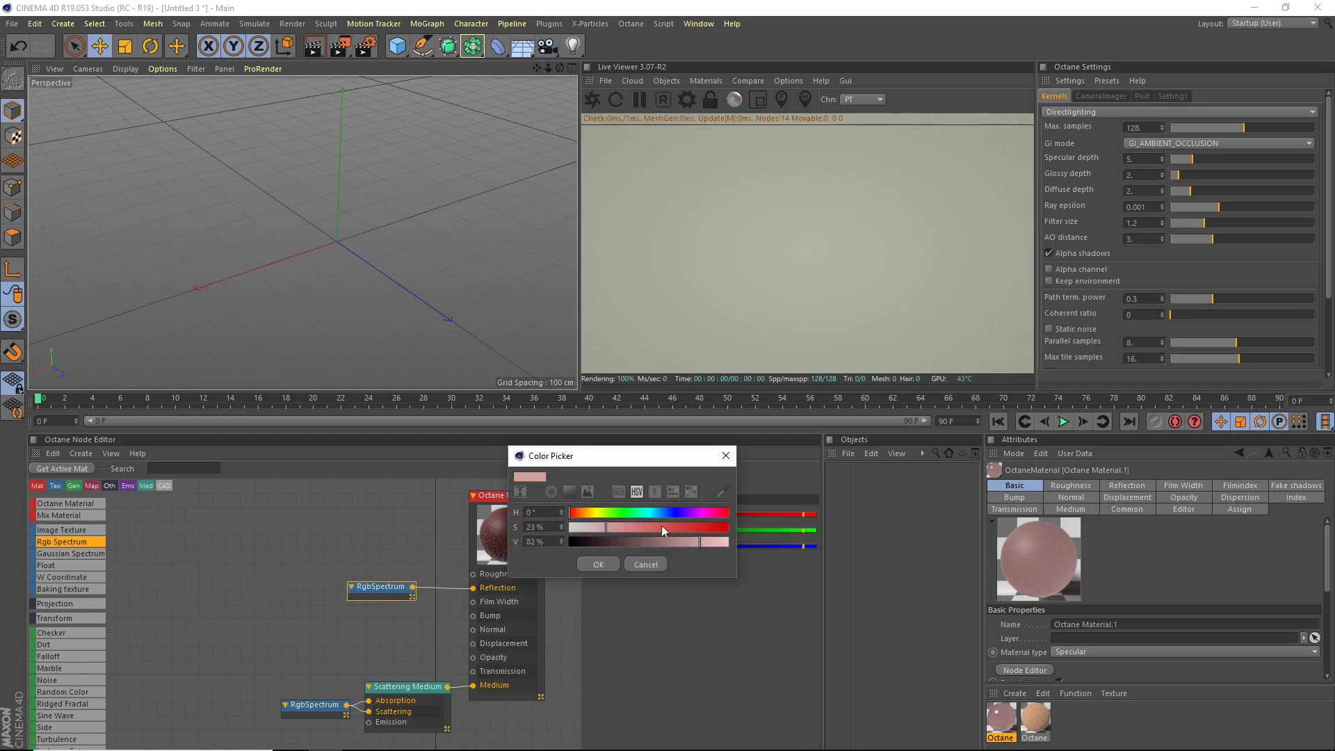
left_click(599, 525)
left_click(597, 564)
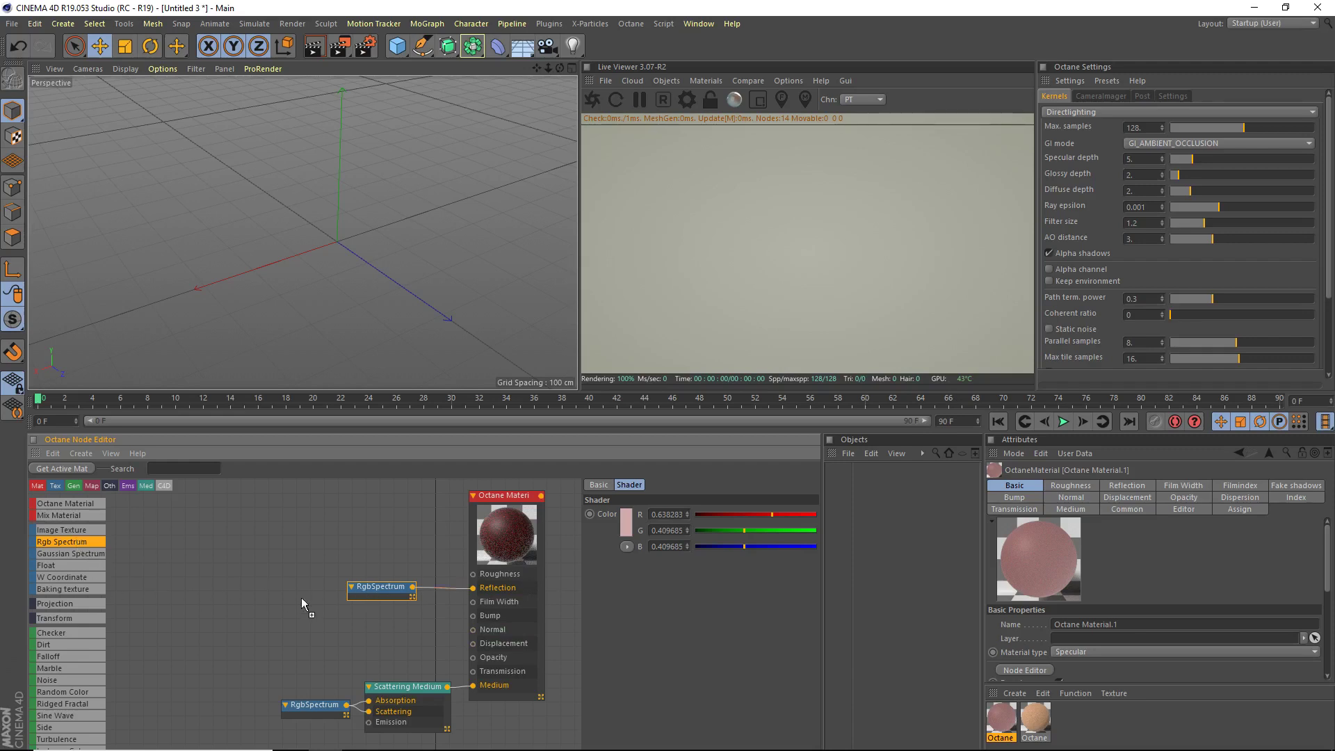
Feed the specular material's Transmission input from a new RGB Spectrum node coloured fully saturated red, with R about 0.73.
mouse_move(428, 637)
left_mouse_down()
mouse_move(473, 670)
mouse_move(408, 641)
left_mouse_up()
left_click(625, 523)
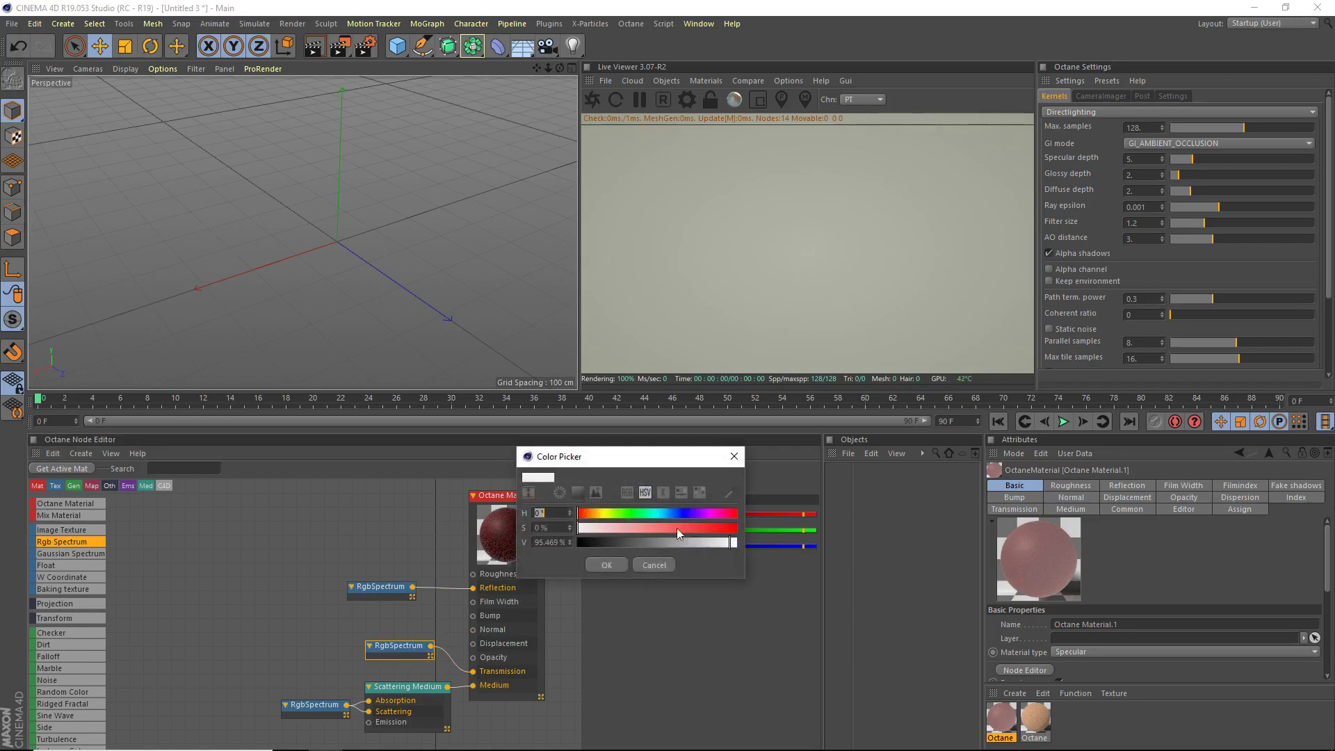
left_click_drag(692, 527, 735, 528)
left_click(715, 542)
left_click(612, 565)
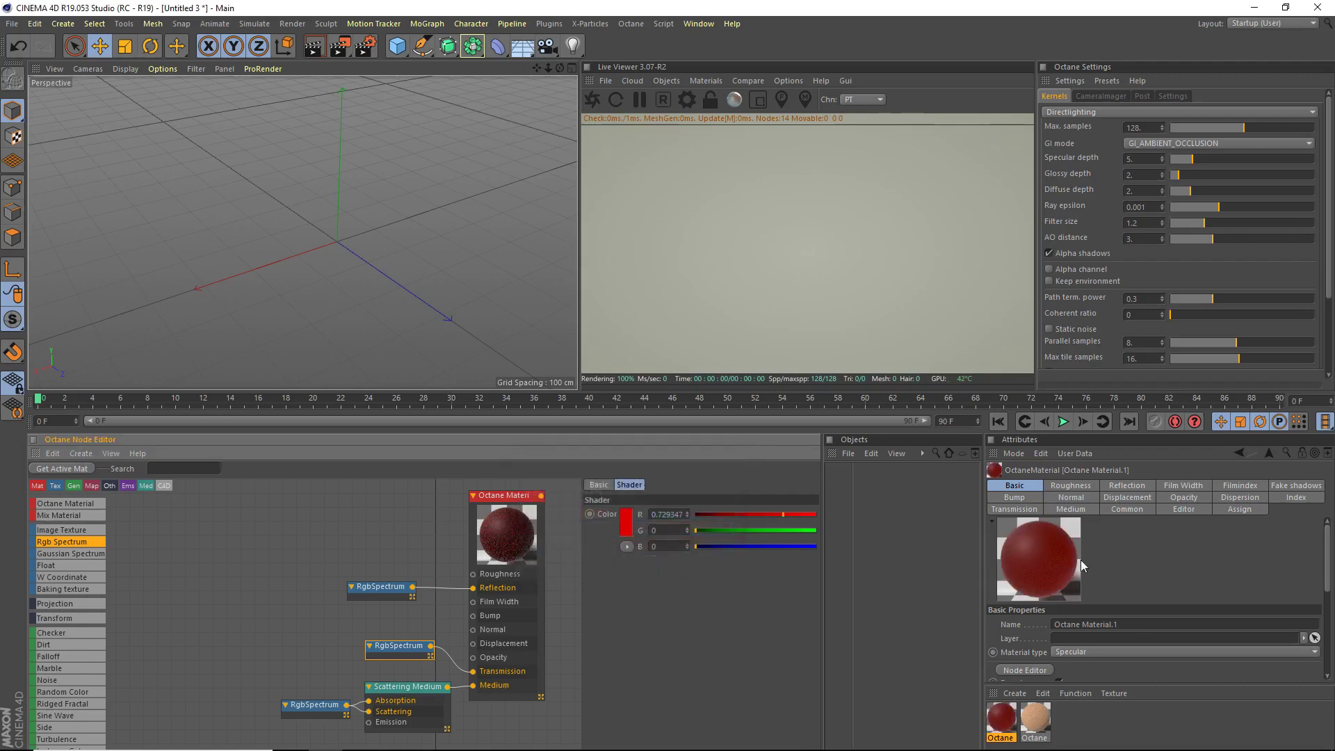
Brighten the Transmission RGB Spectrum's red, fine-tuning it to R about 0.85 with G and B at 0.
left_click(624, 523)
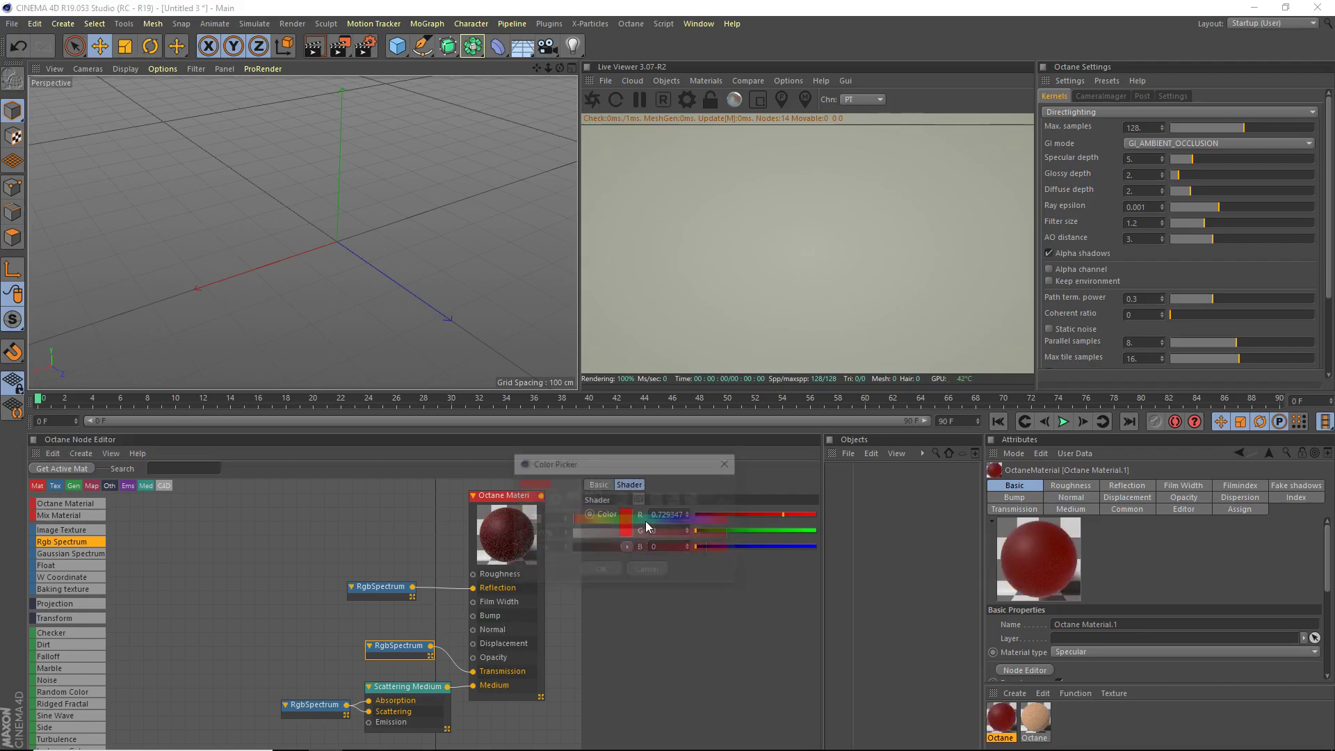
left_click(720, 547)
left_click(606, 570)
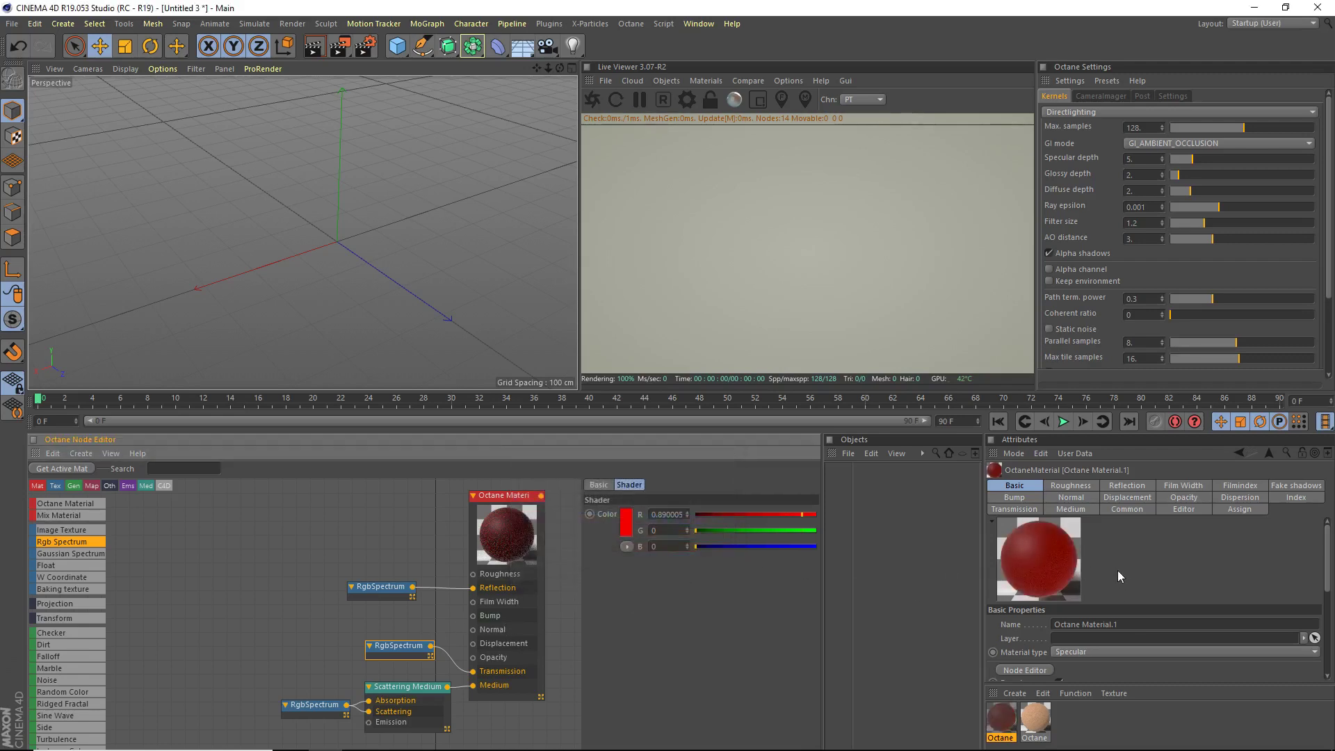
left_click(627, 527)
left_click_drag(725, 554, 723, 554)
left_click(604, 573)
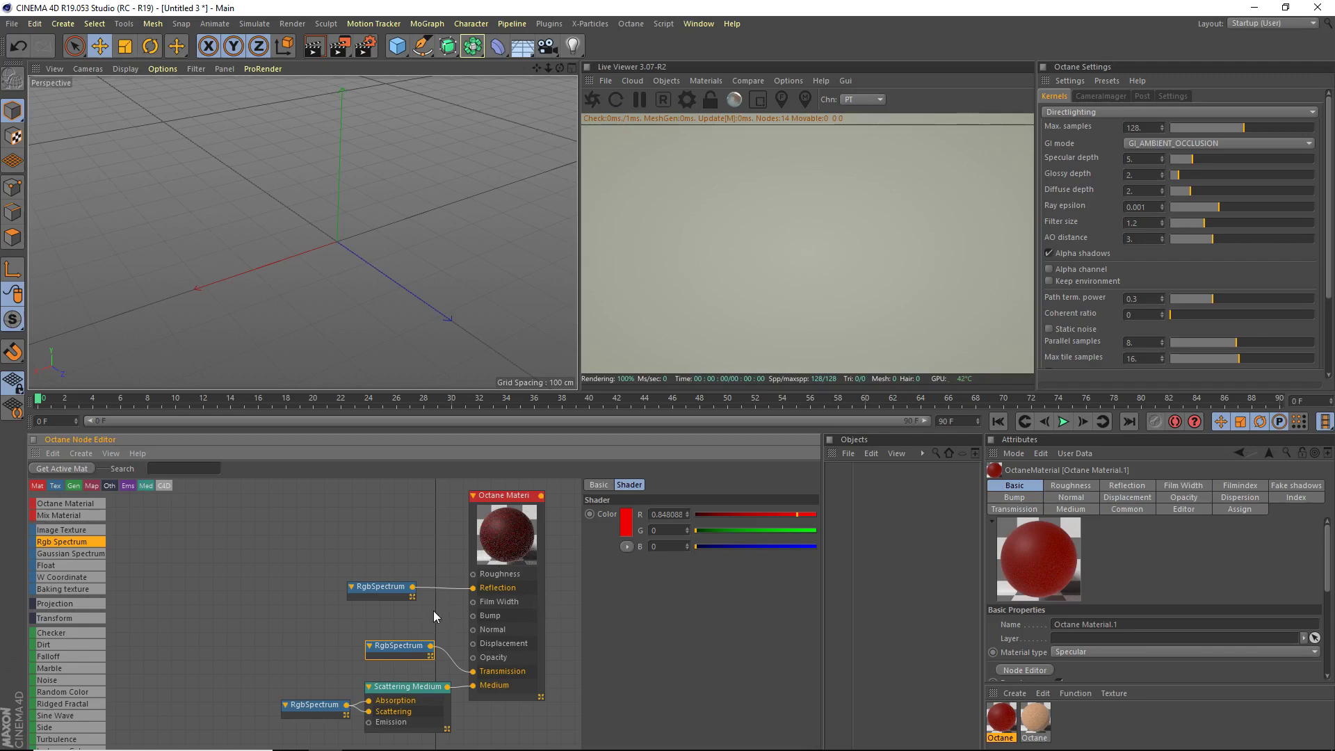
Create an Octane Mix Material with the red specular material as Material1 and the skin-textured material as Material2.
left_click(1015, 693)
mouse_move(1073, 593)
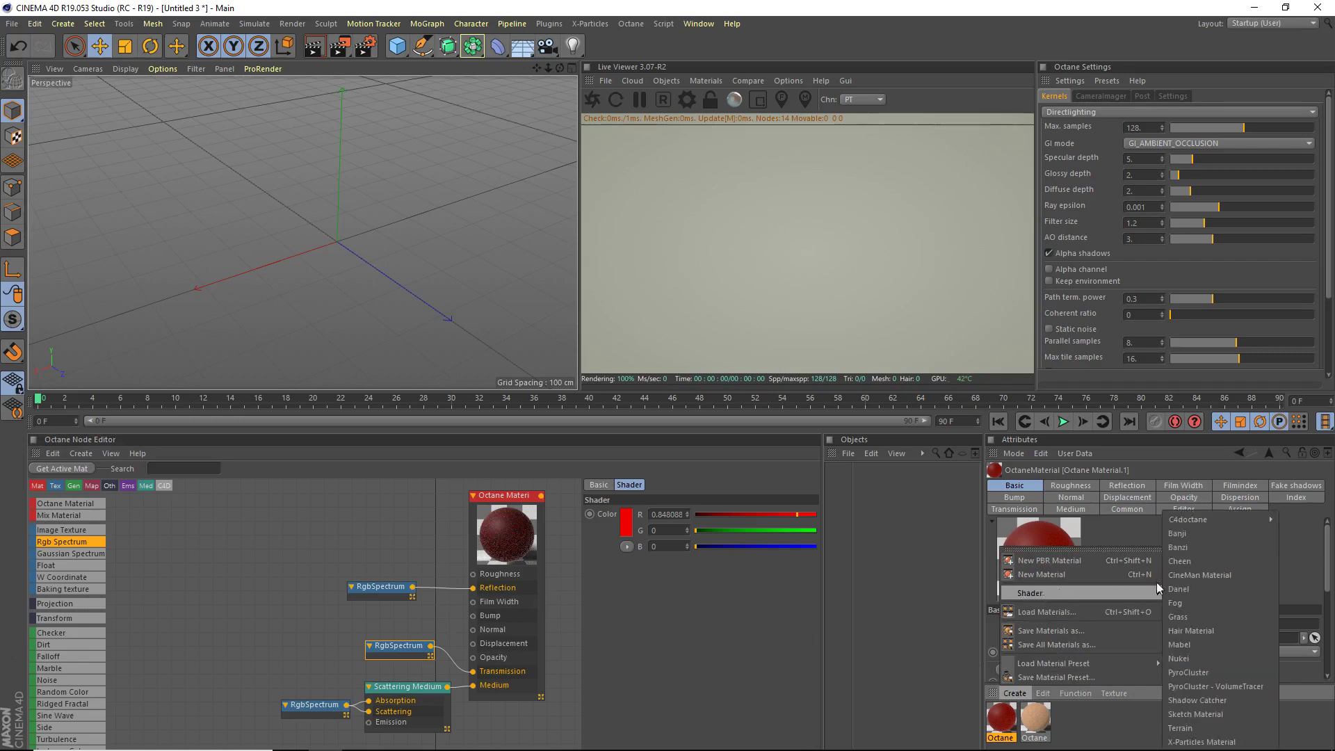
mouse_move(1230, 522)
left_click(1100, 534)
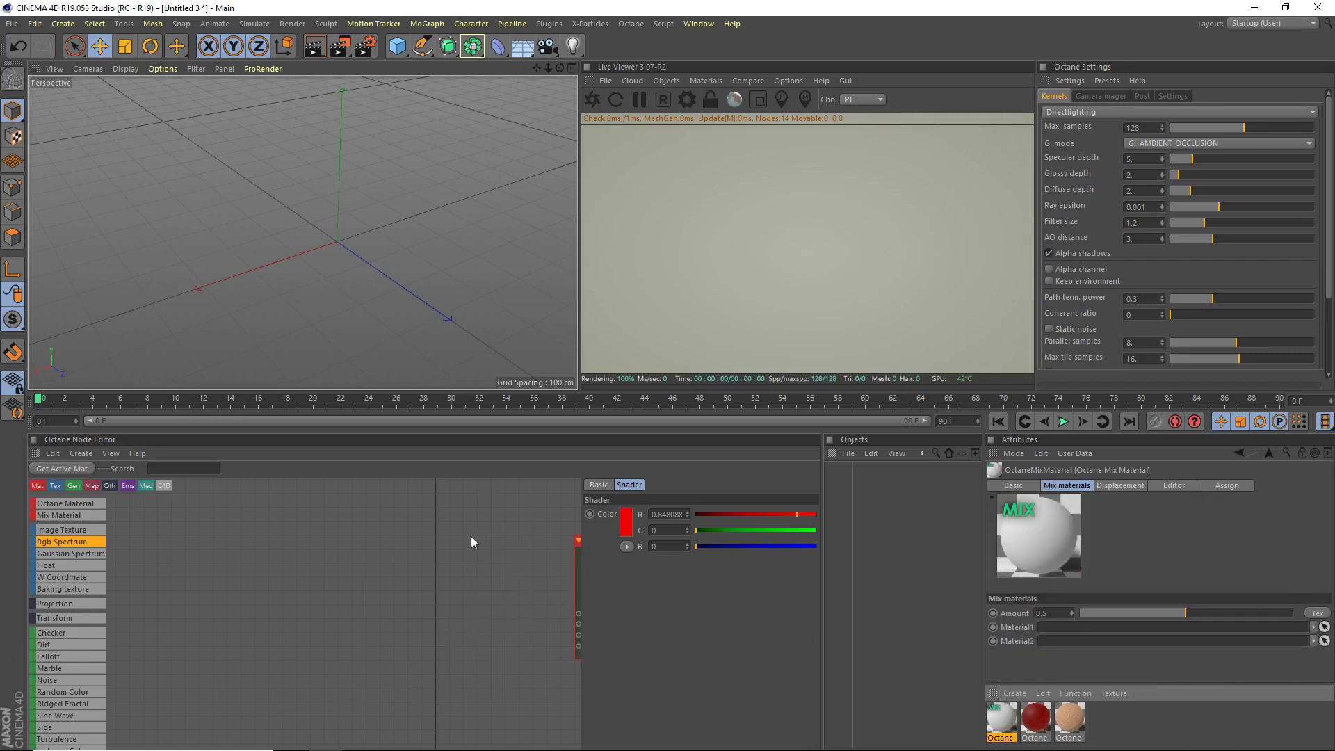
middle_click_drag(494, 575, 264, 583)
left_click_drag(1035, 717, 1087, 627)
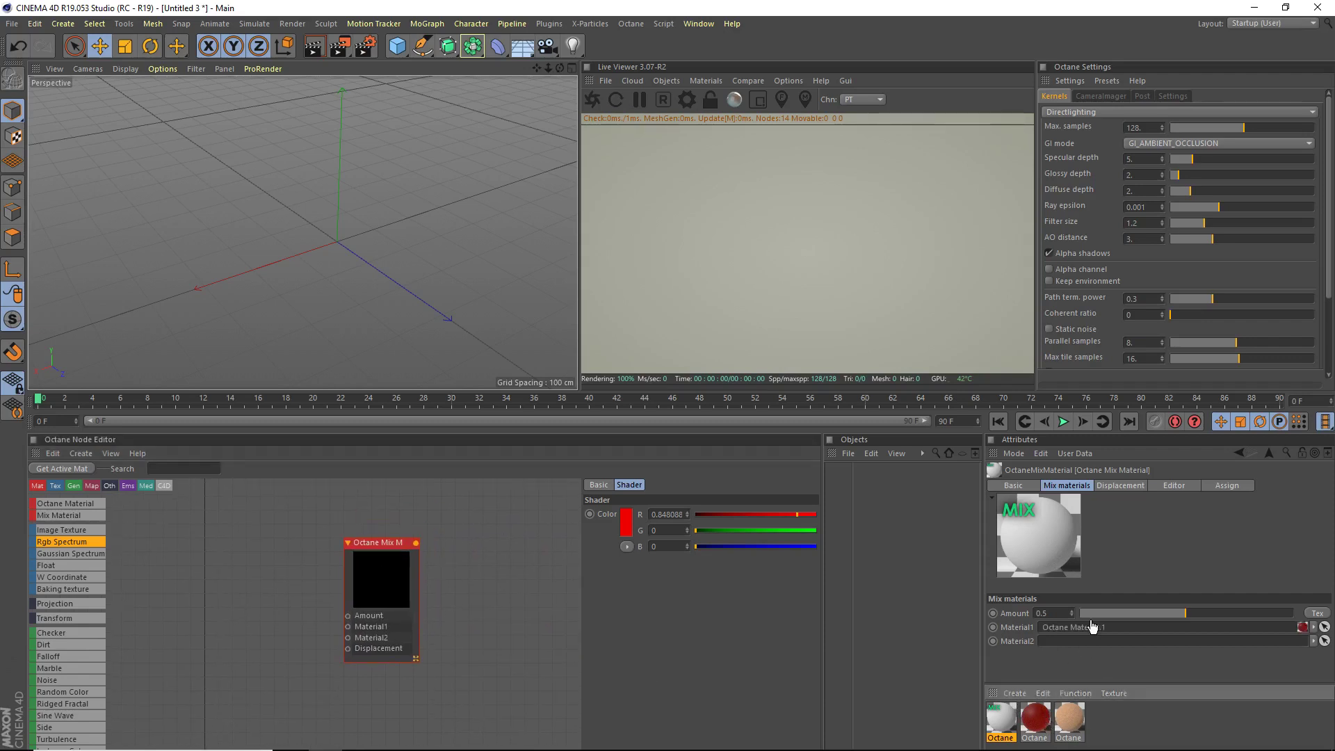
left_click_drag(1069, 716, 918, 607)
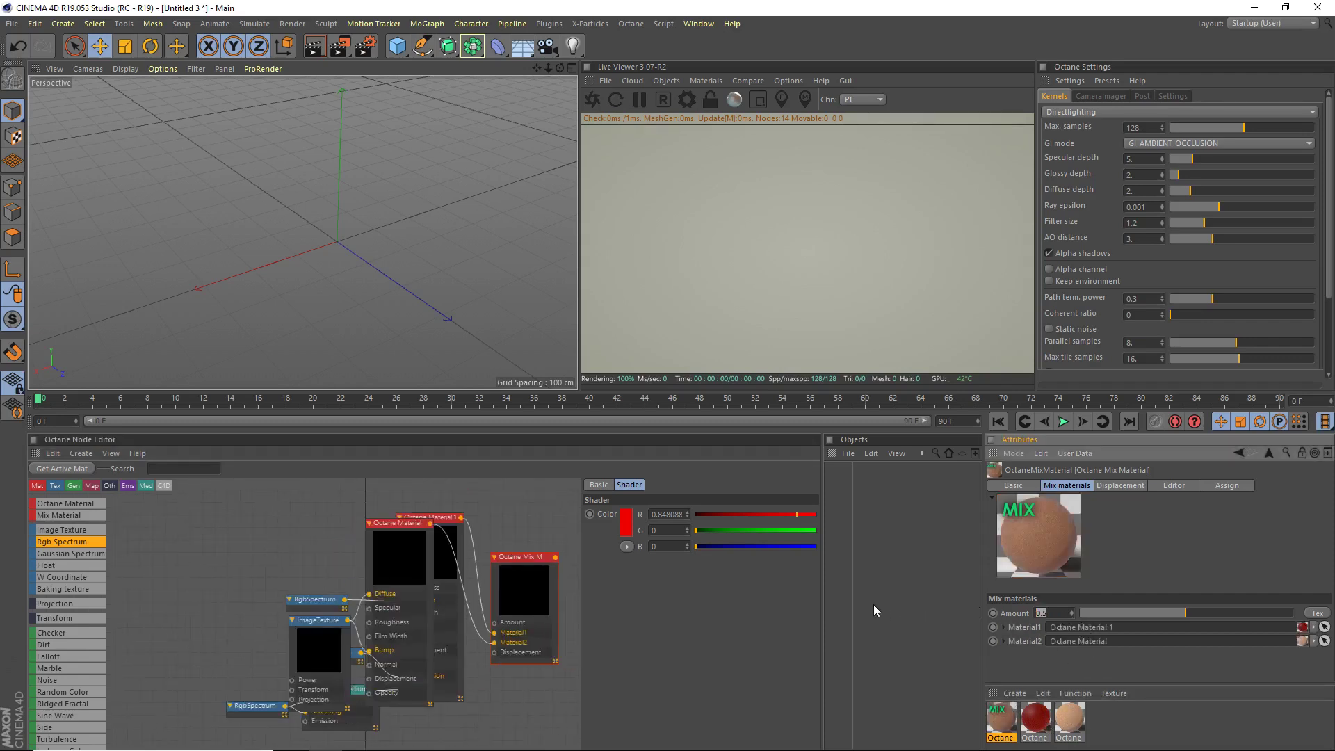
Try a mix amount of 0.85 on the Octane Mix Material and set it to 0.15.
type("0.85")
key("Return")
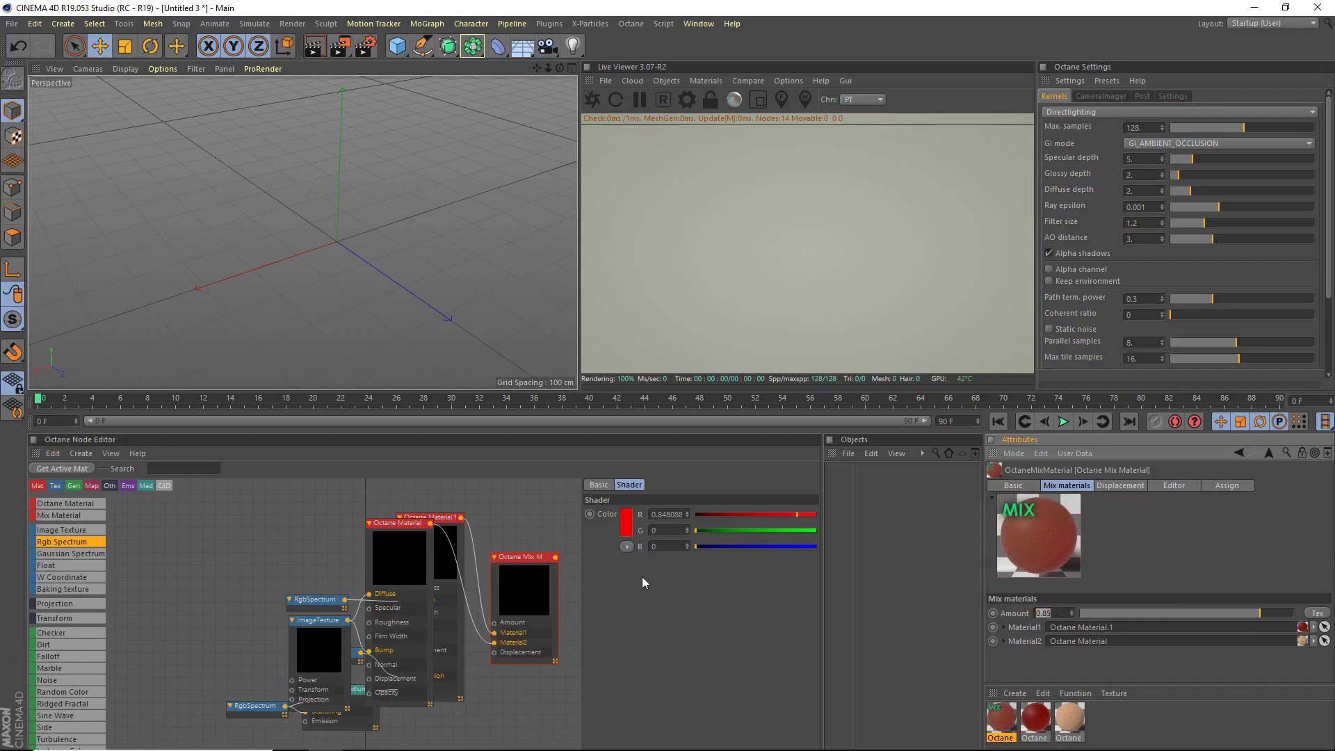
type("0")
key("Return")
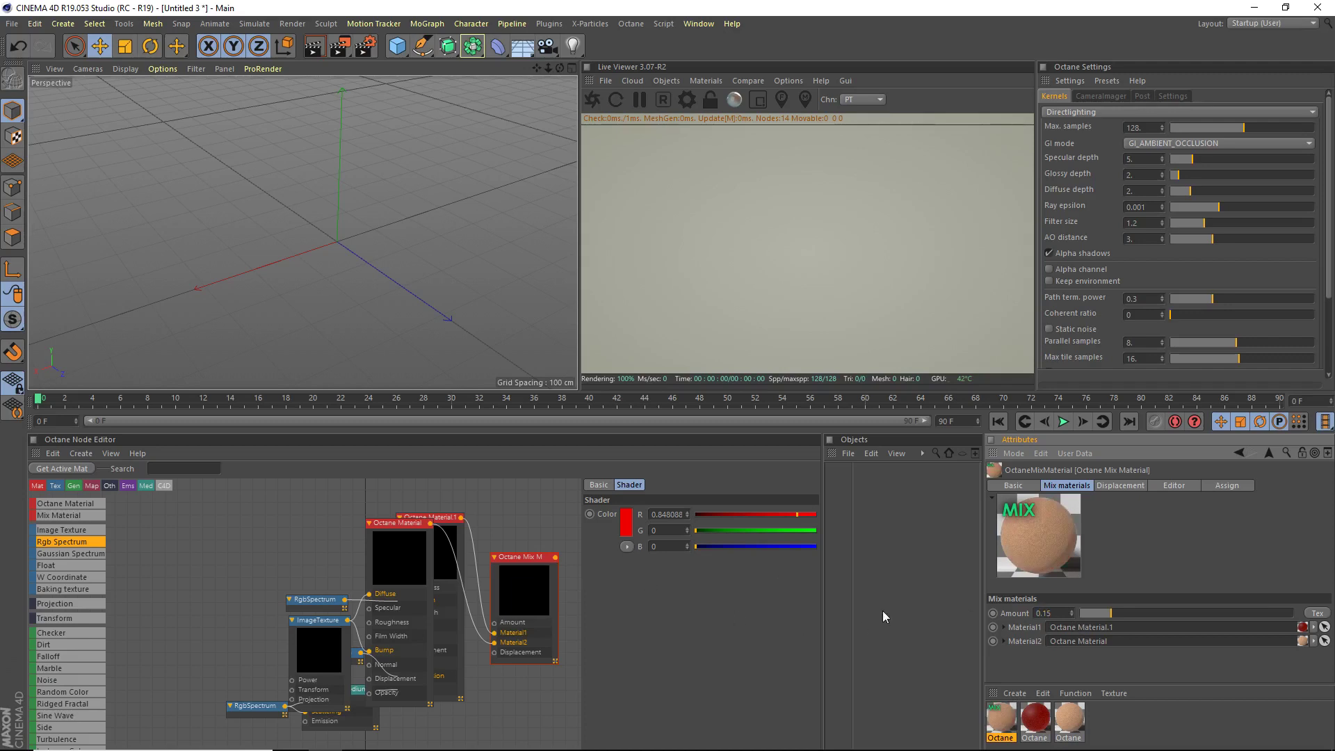
Spread out the overlapping nodes so the specular and skin-textured branches sit apart from each other and from the Mix Material node.
scroll(426, 277, "down", 3)
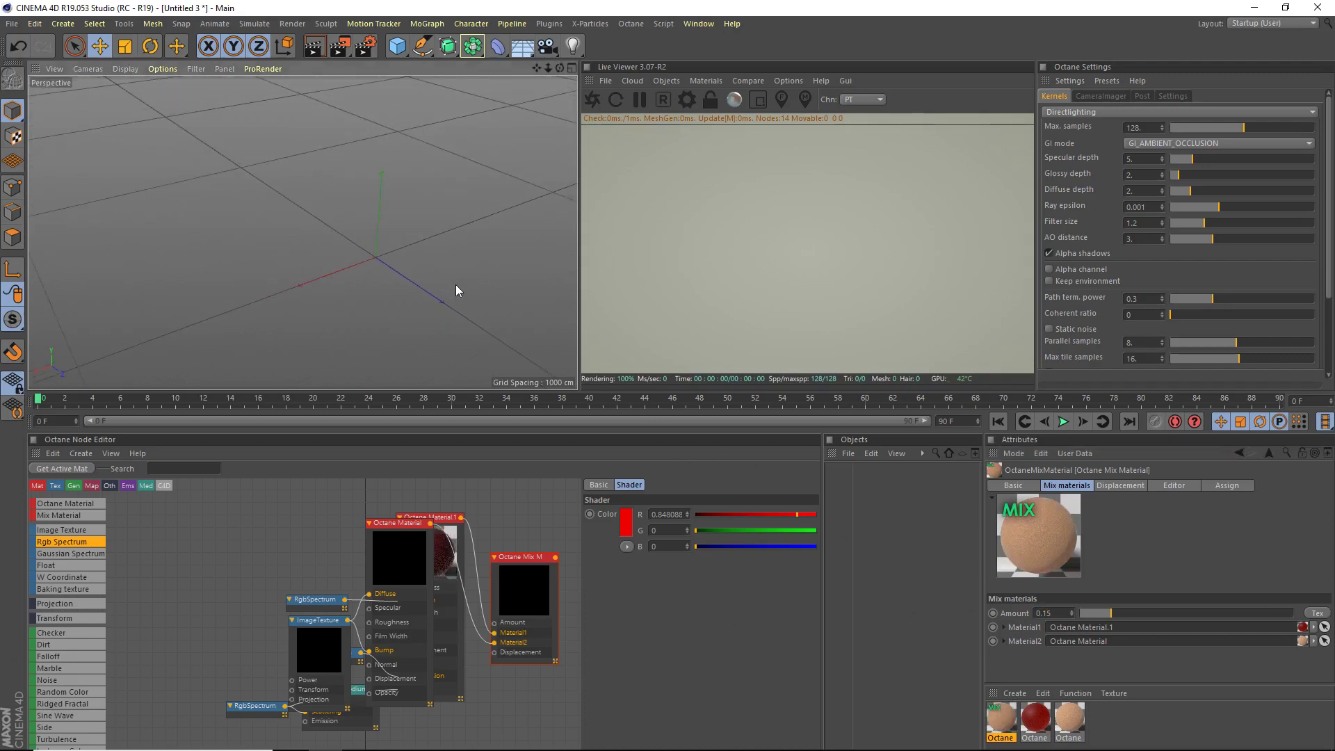
middle_click_drag(426, 527, 331, 470)
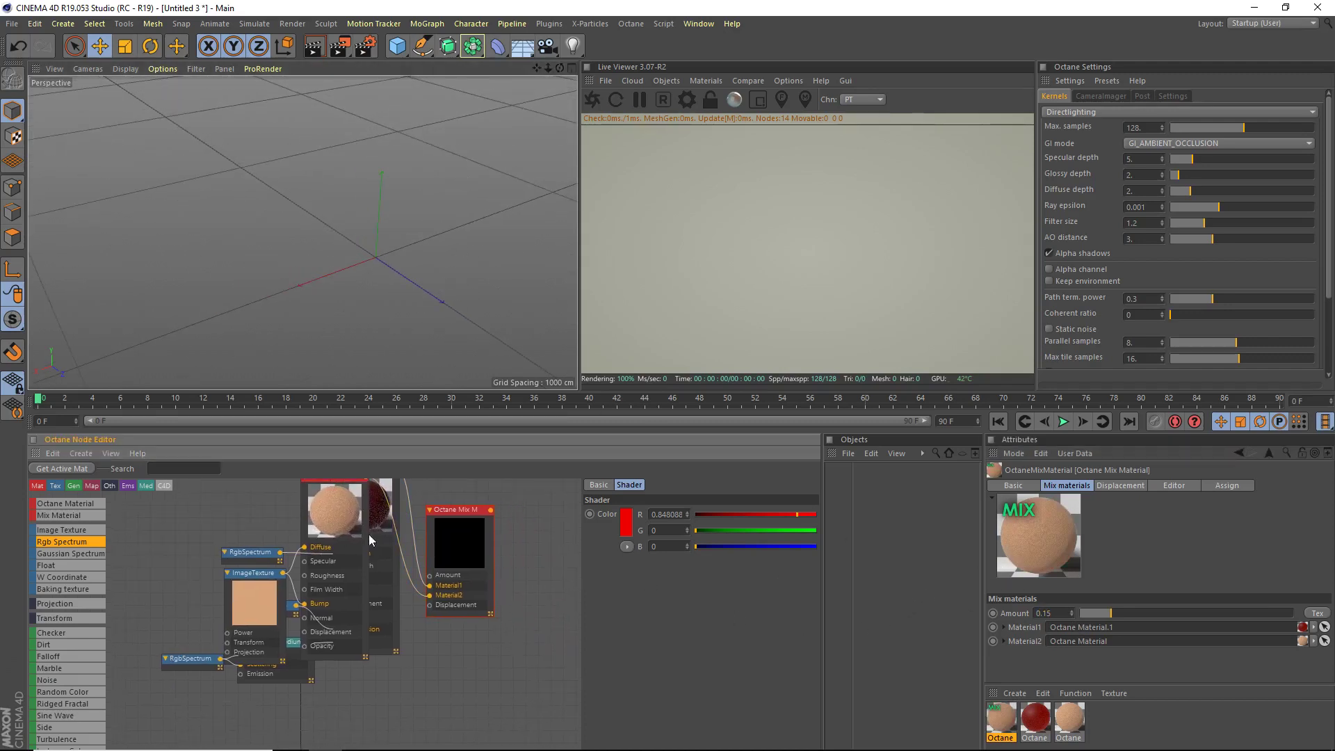
left_click_drag(431, 531, 553, 488)
middle_click_drag(449, 545, 441, 576)
left_click_drag(335, 511, 407, 646)
middle_click_drag(443, 615, 470, 488)
left_click_drag(268, 481, 272, 646)
left_click_drag(417, 571, 502, 620)
left_click_drag(297, 676, 413, 726)
middle_click_drag(512, 546, 349, 709)
middle_click_drag(417, 602, 390, 639)
left_click_drag(401, 583, 493, 555)
scroll(315, 629, "down", 4)
middle_click_drag(318, 627, 419, 561)
left_click_drag(414, 670, 441, 586)
left_click_drag(326, 717, 361, 649)
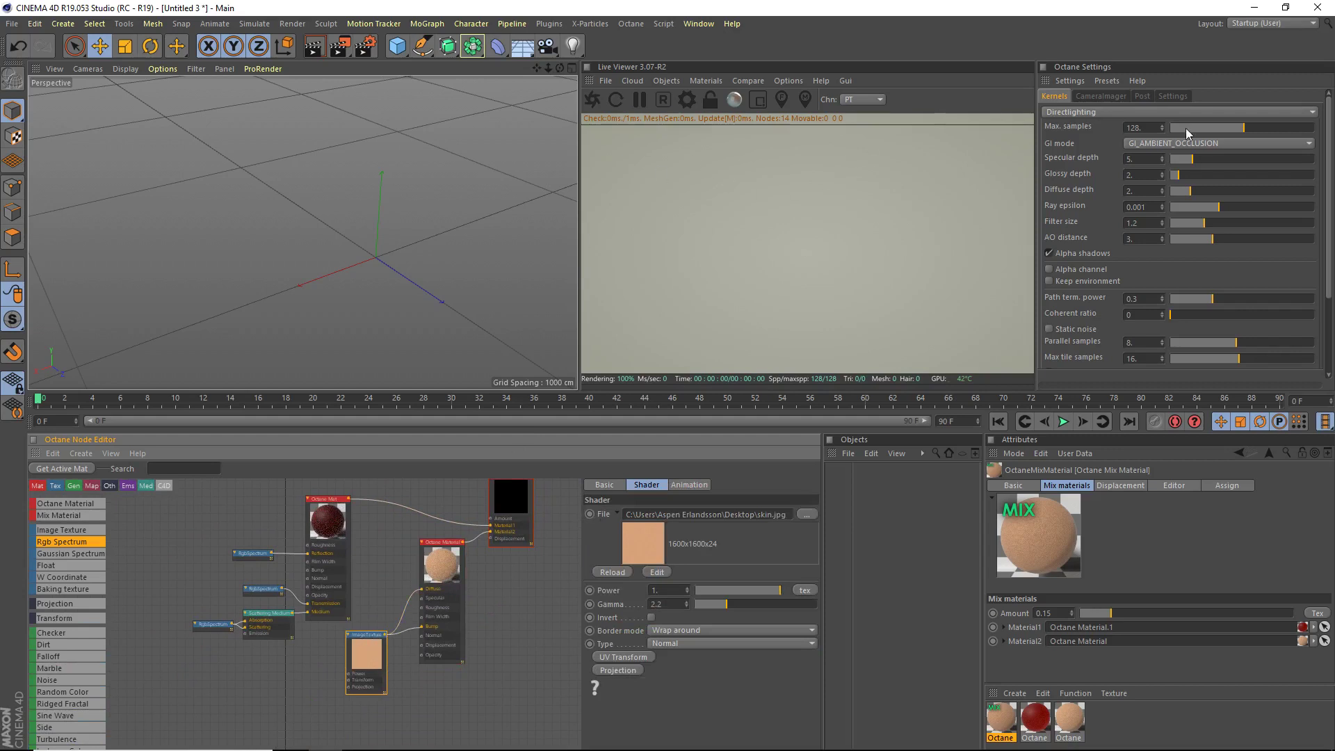
Switch the render kernel to Pathtracing with parallel samples at 16 and max tile samples at 32.
left_click(1120, 112)
left_click(1069, 157)
left_click_drag(1330, 167, 1330, 216)
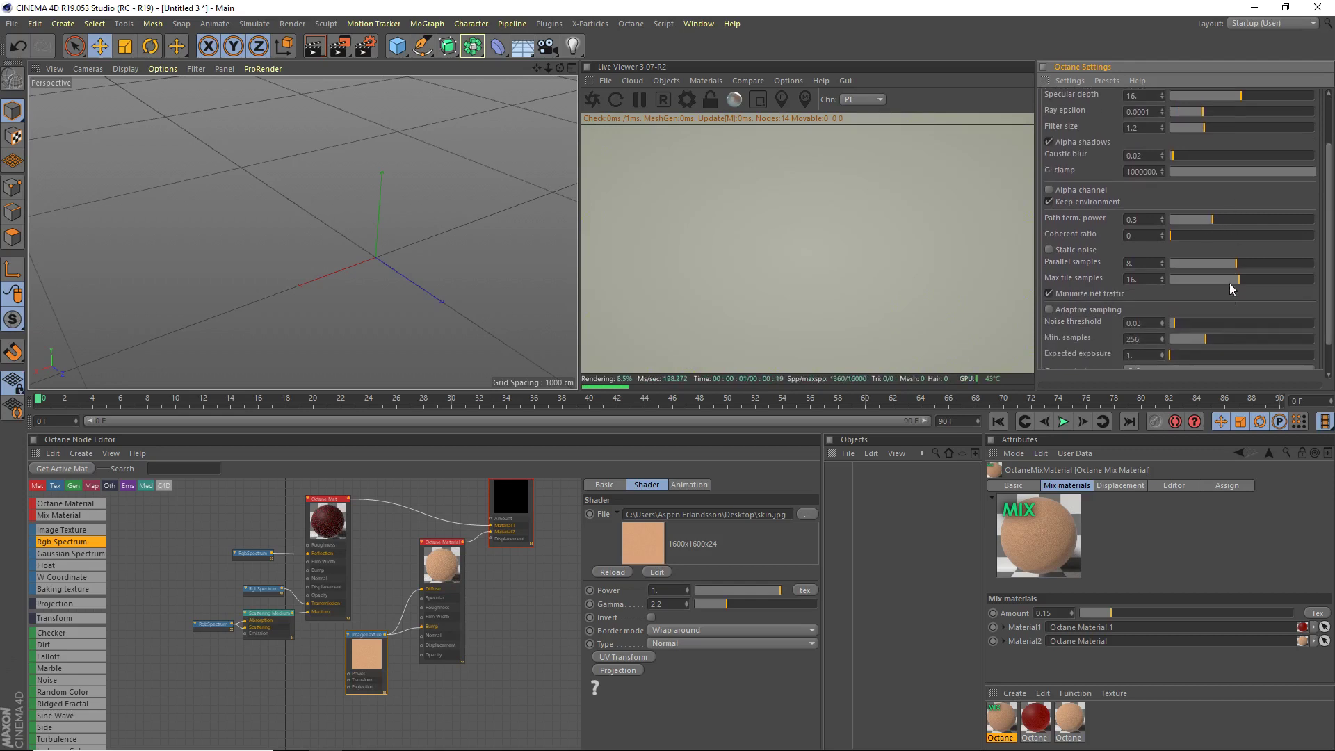
left_click_drag(1237, 263, 1313, 263)
left_click_drag(1280, 279, 1323, 280)
scroll(1295, 130, "up", 3)
Check the device render priority options and the Camera Imager settings, and return to the kernel settings.
left_click(1167, 96)
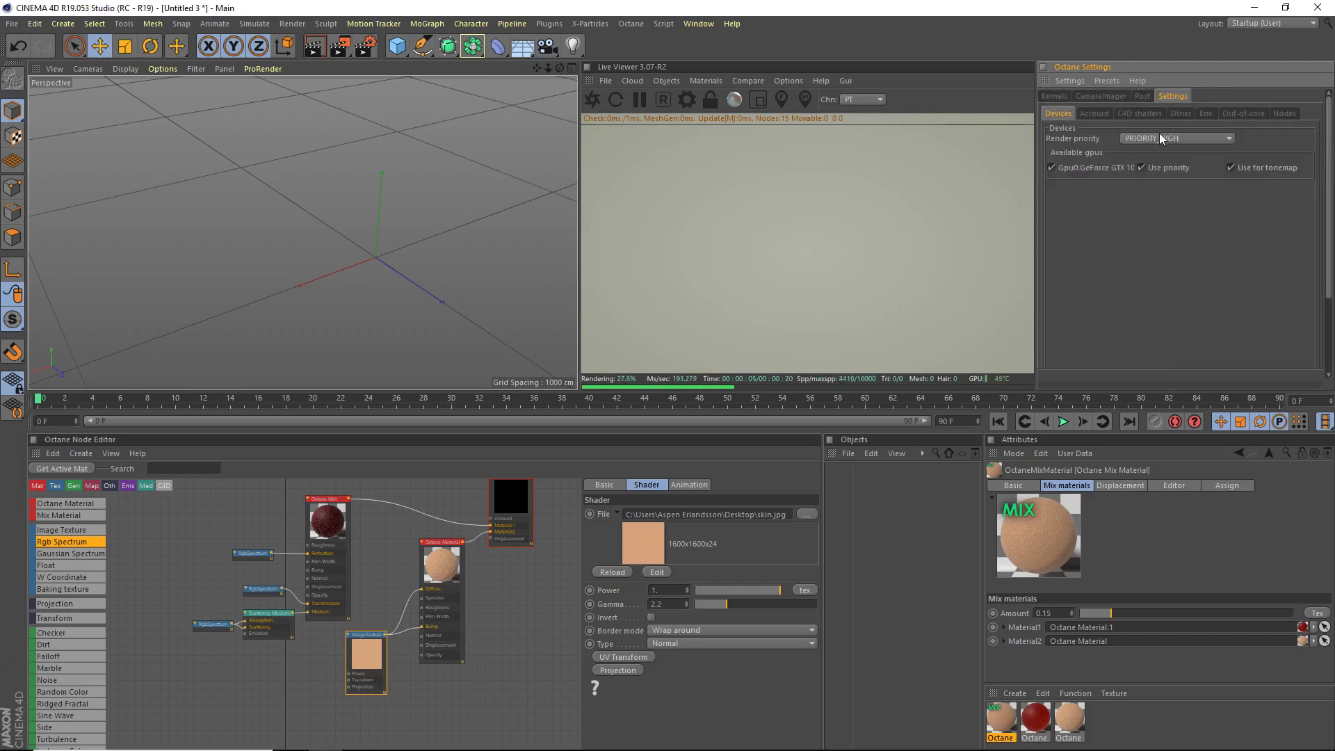
left_click(1138, 137)
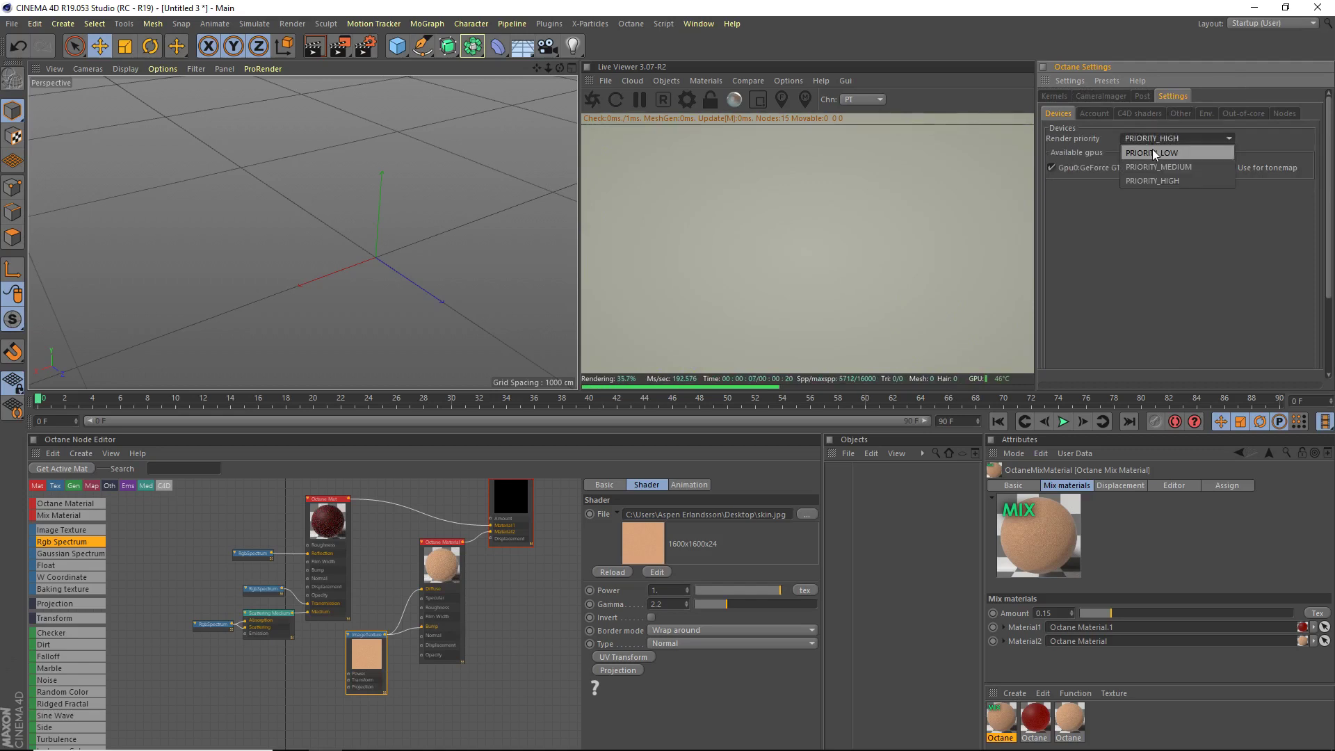
left_click(1170, 143)
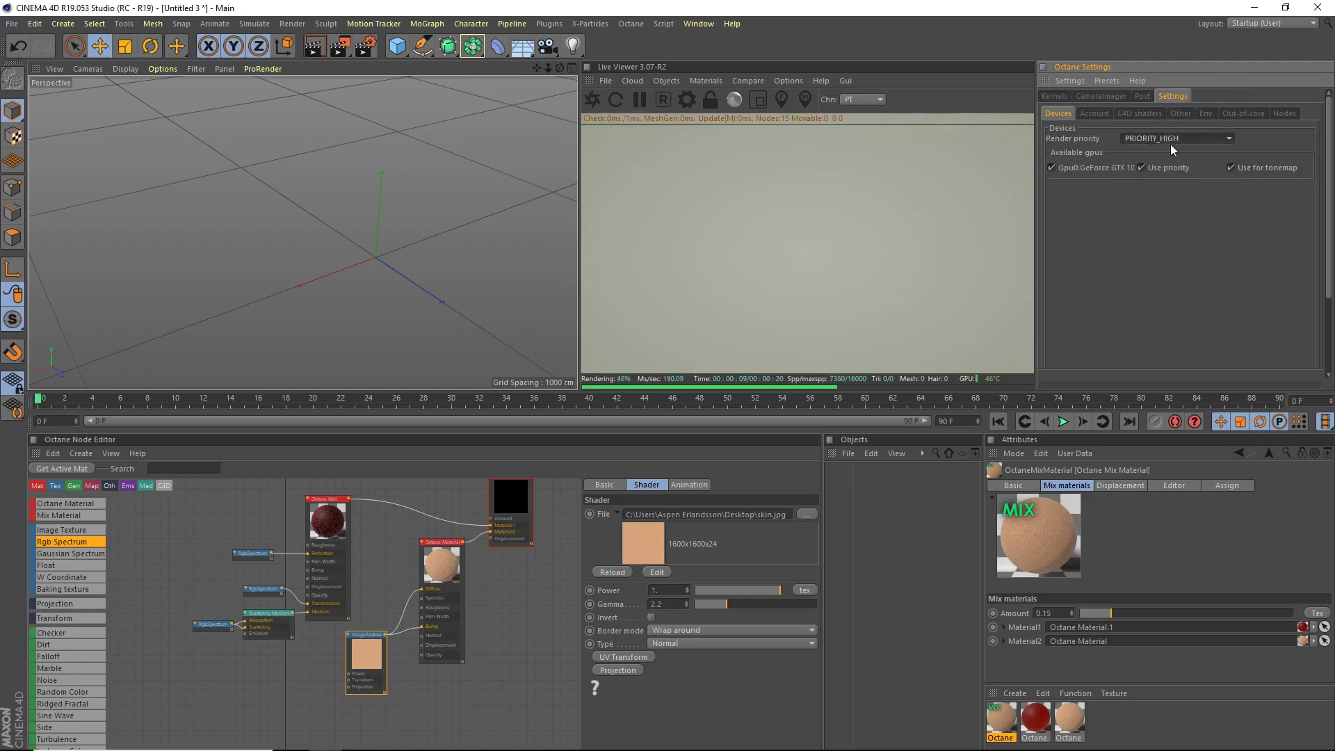
left_click(1142, 96)
left_click(1109, 98)
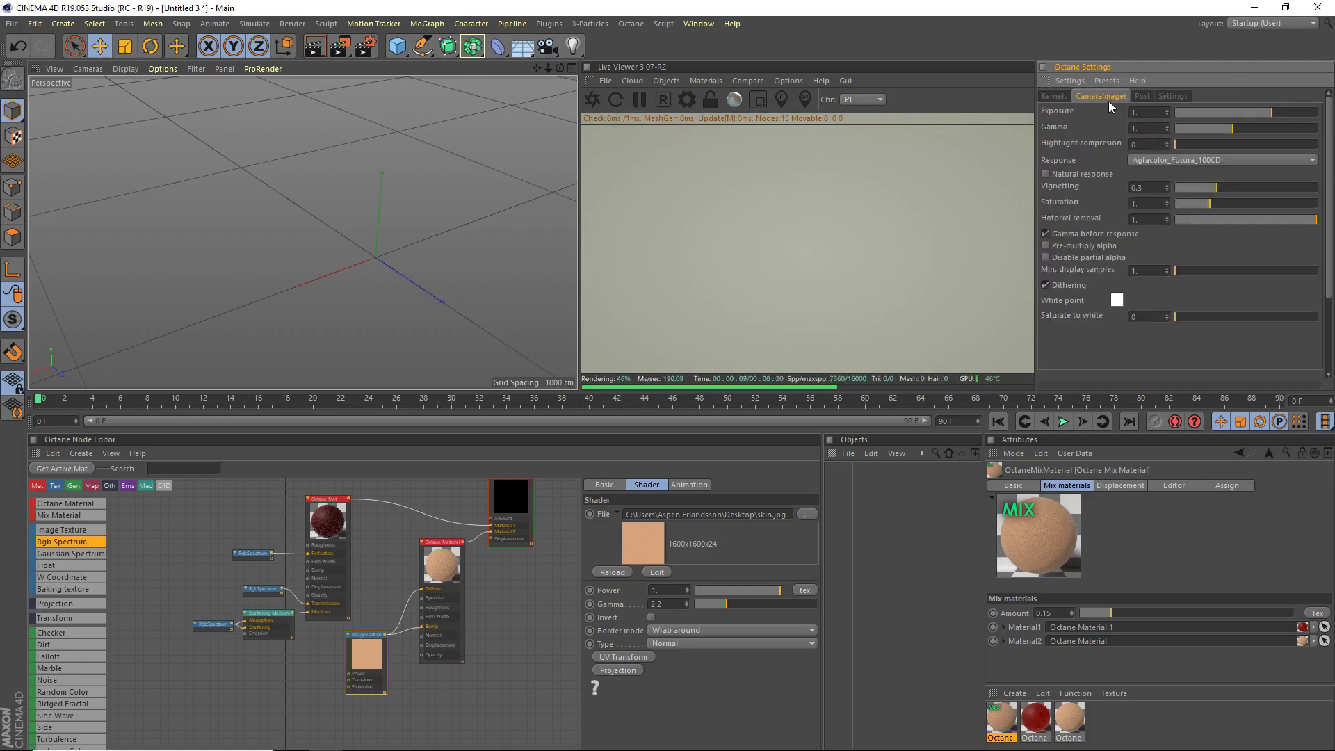
left_click(1064, 97)
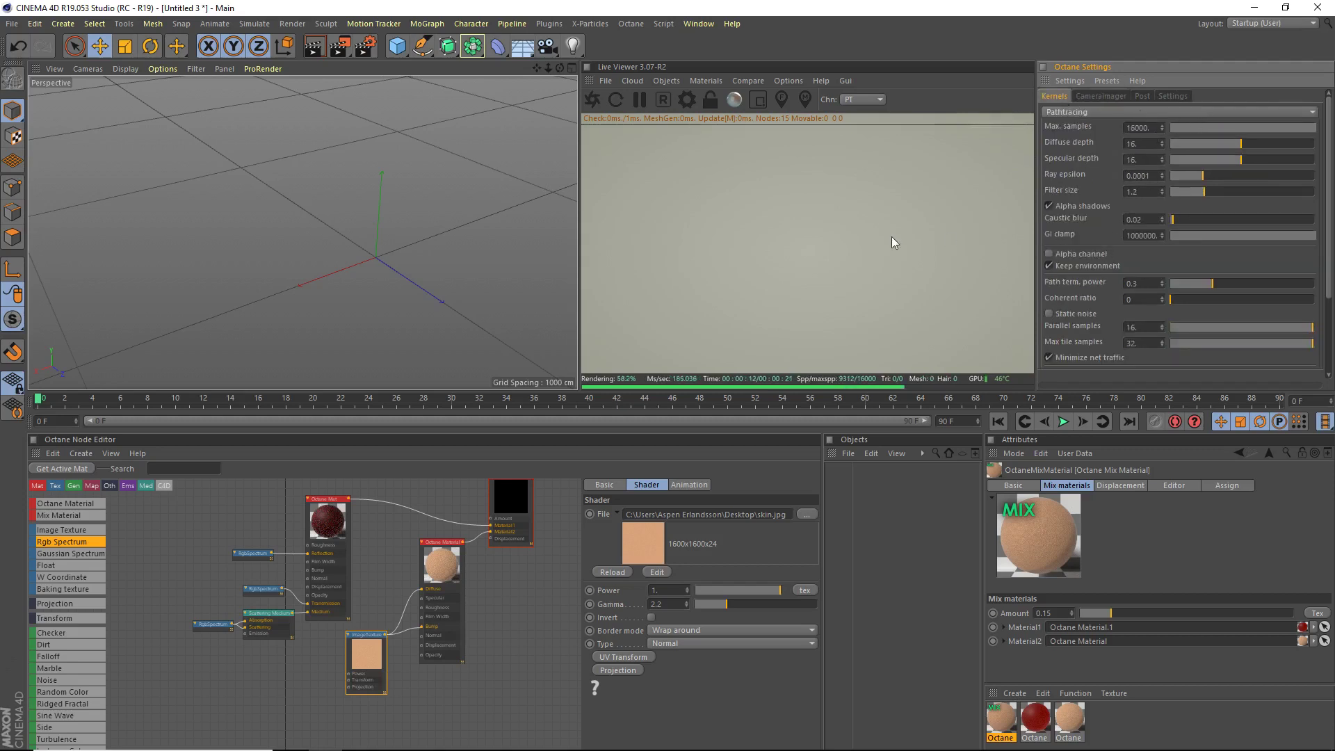
Add a sphere primitive to the scene and set its segments to 64.
right_click_drag(502, 104, 507, 59, "alt")
left_click(400, 49)
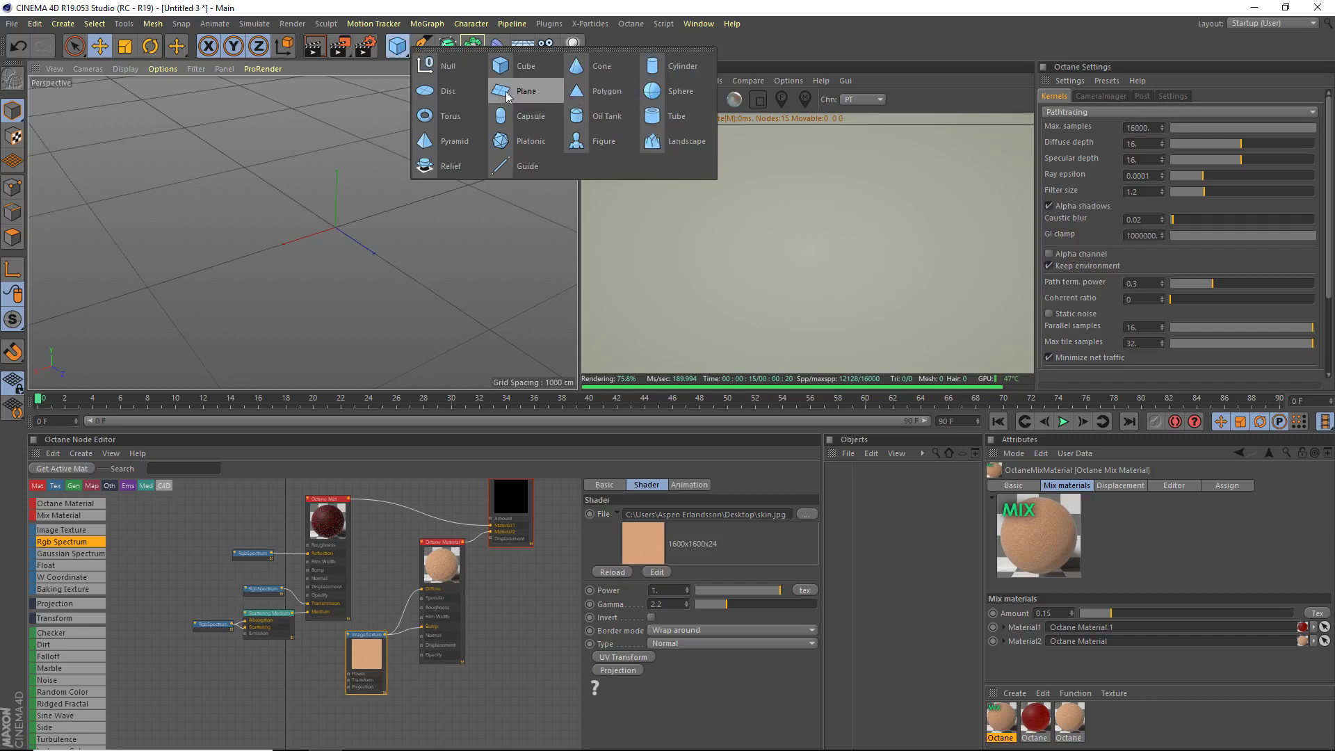
left_click(679, 91)
scroll(342, 228, "up", 3)
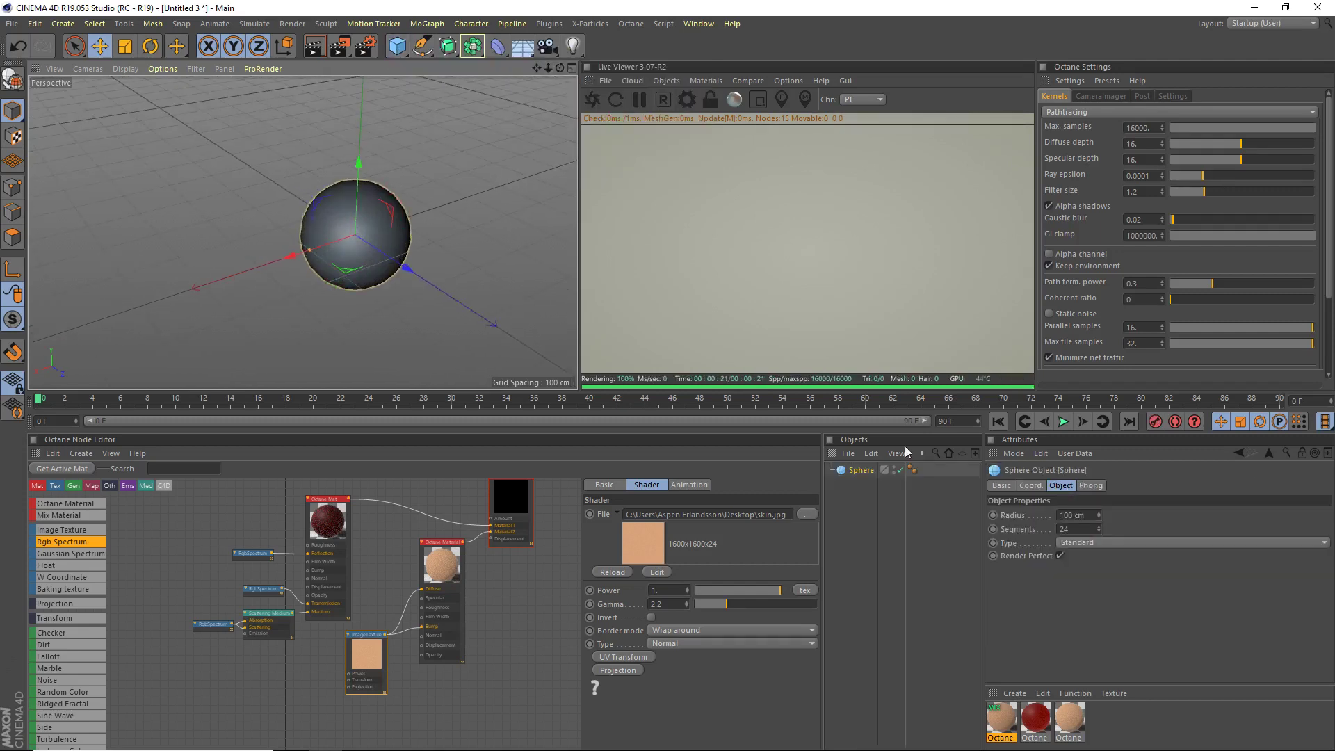
left_click(1068, 529)
type("64")
key("Return")
Apply the Octane Mix Material to the sphere and raise the sphere above the grid.
left_click_drag(1001, 717, 353, 267)
left_click_drag(356, 197, 347, 129)
scroll(556, 143, "down", 4)
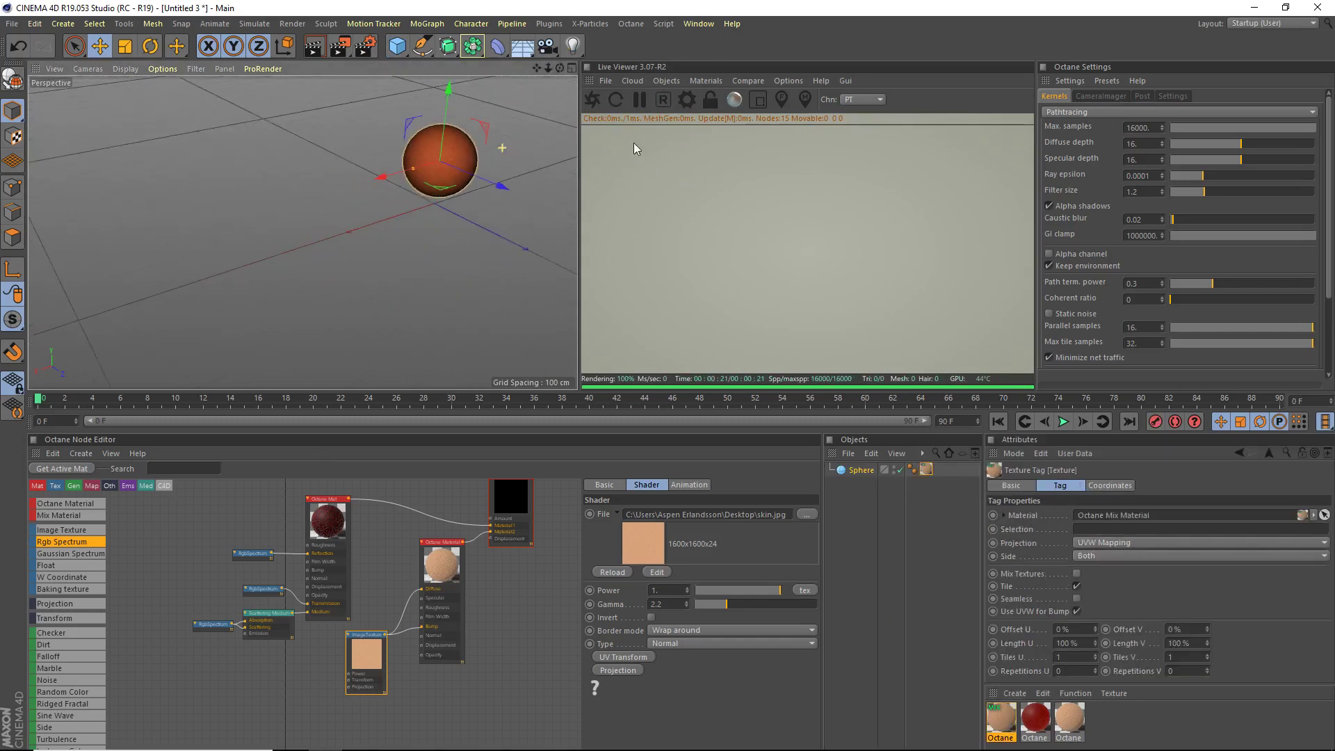
Start the Octane live render and frame the sphere close up to inspect its skin surface.
left_click(591, 99)
scroll(448, 121, "up", 5)
scroll(486, 177, "up", 5)
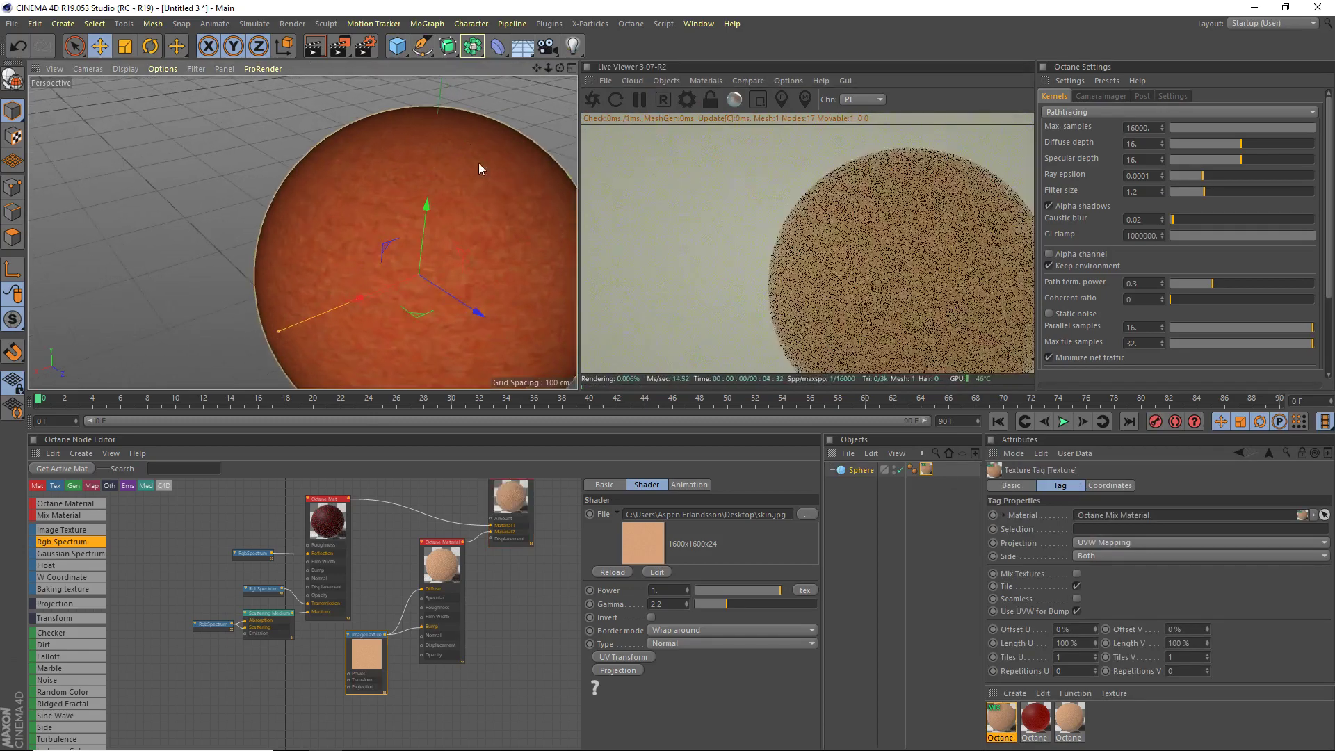
scroll(565, 182, "down", 2)
left_click_drag(565, 182, 353, 133, "alt")
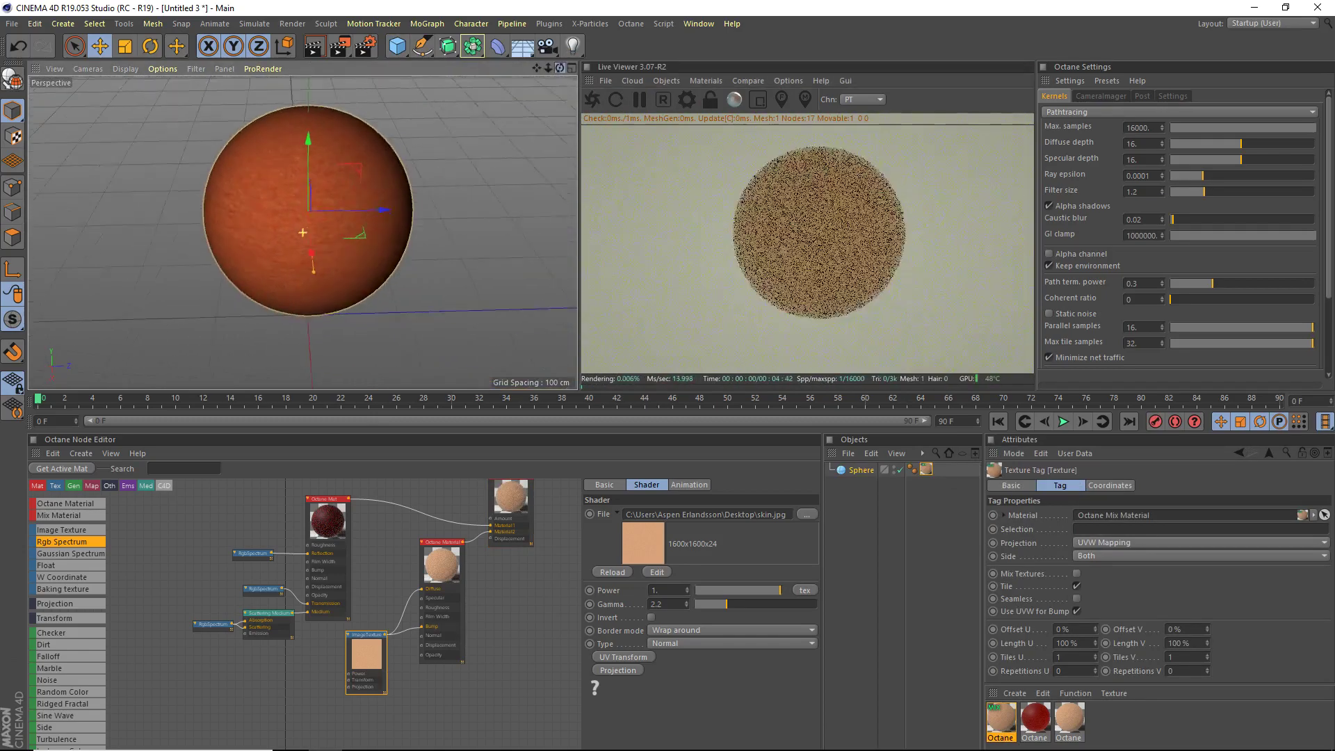
scroll(353, 134, "down", 2)
scroll(323, 175, "up", 5)
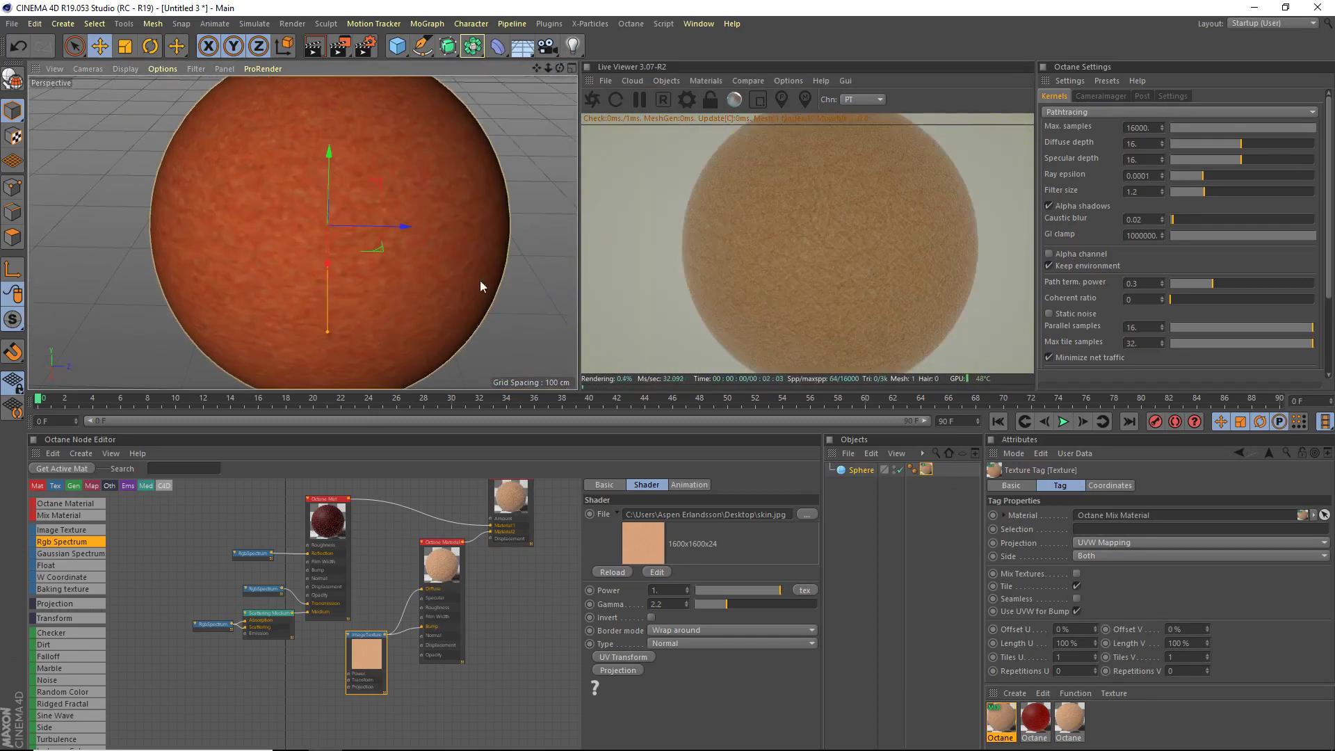
Set the sphere texture tag's Length U to 50%.
left_click(1086, 639)
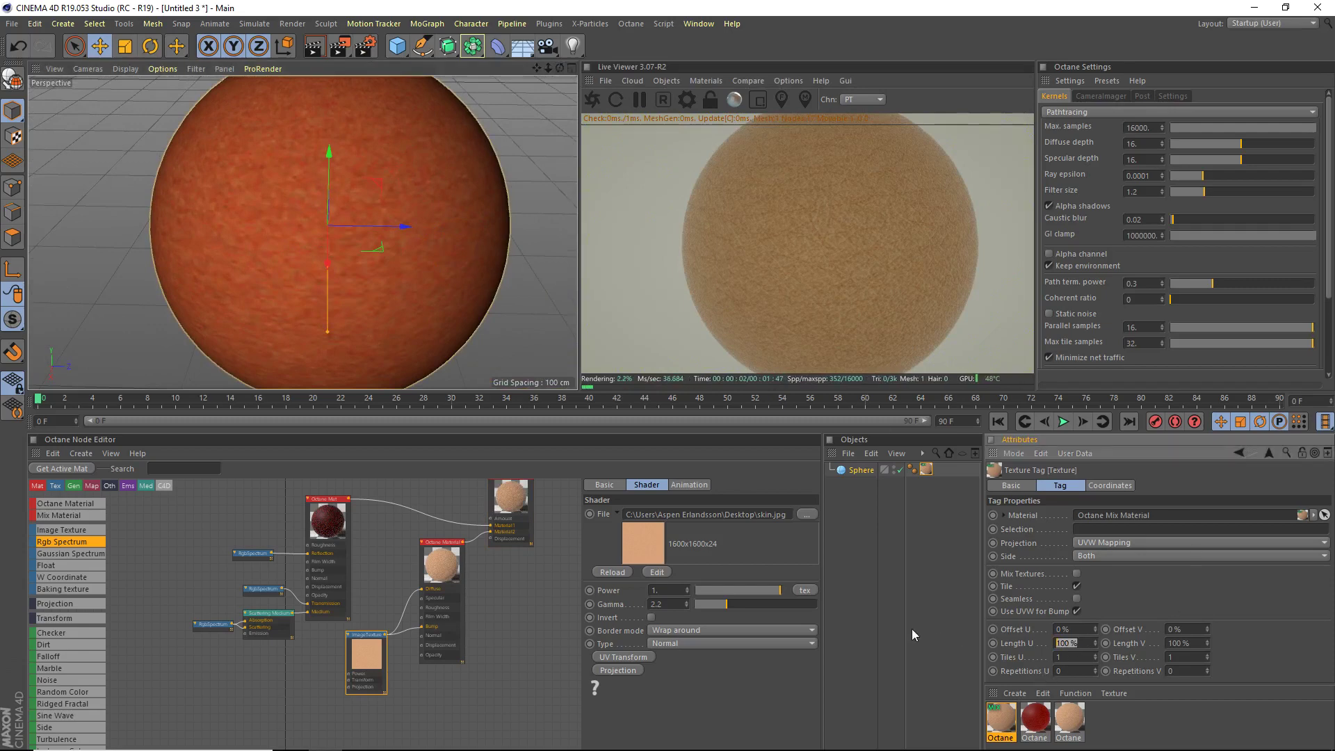
type("50")
key("Return")
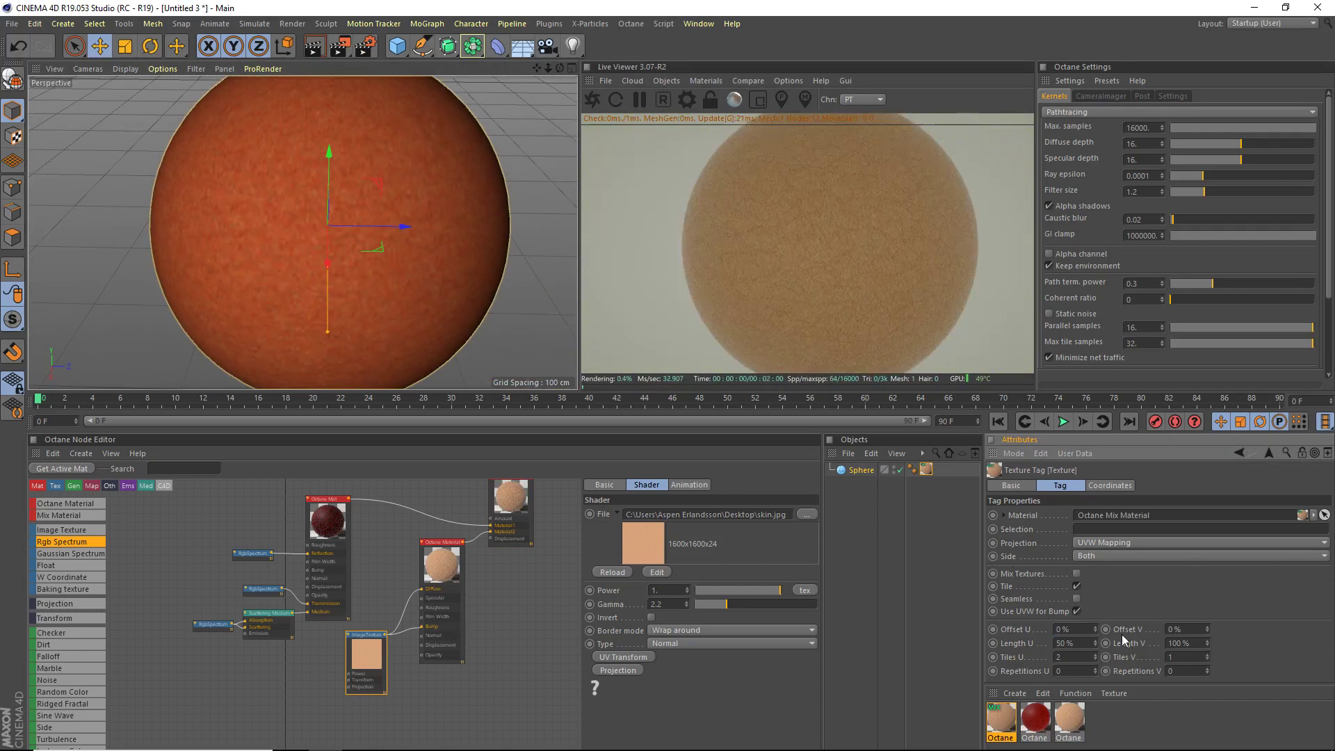
Set the sphere texture tag's Length V to 50%.
left_click(1195, 643)
type("0")
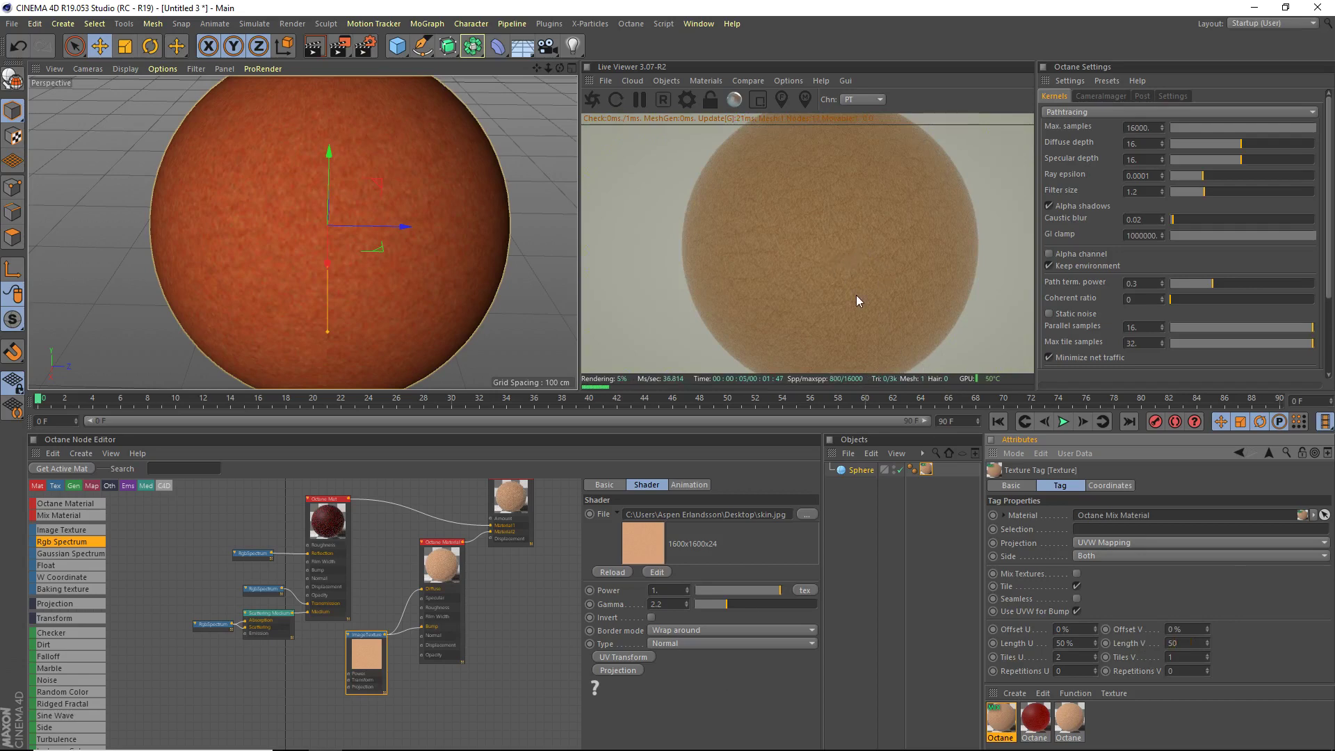
key("Return")
scroll(298, 214, "up", 2)
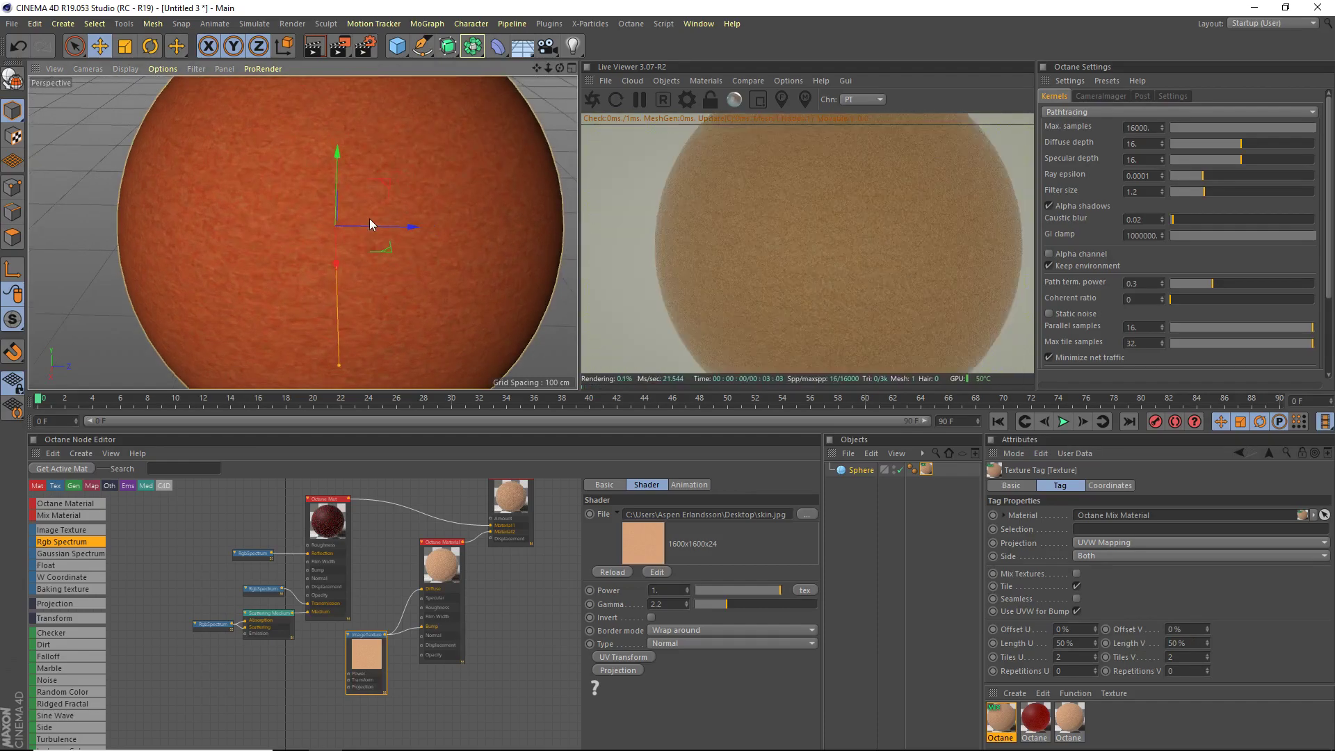
left_click_drag(560, 68, 525, 37)
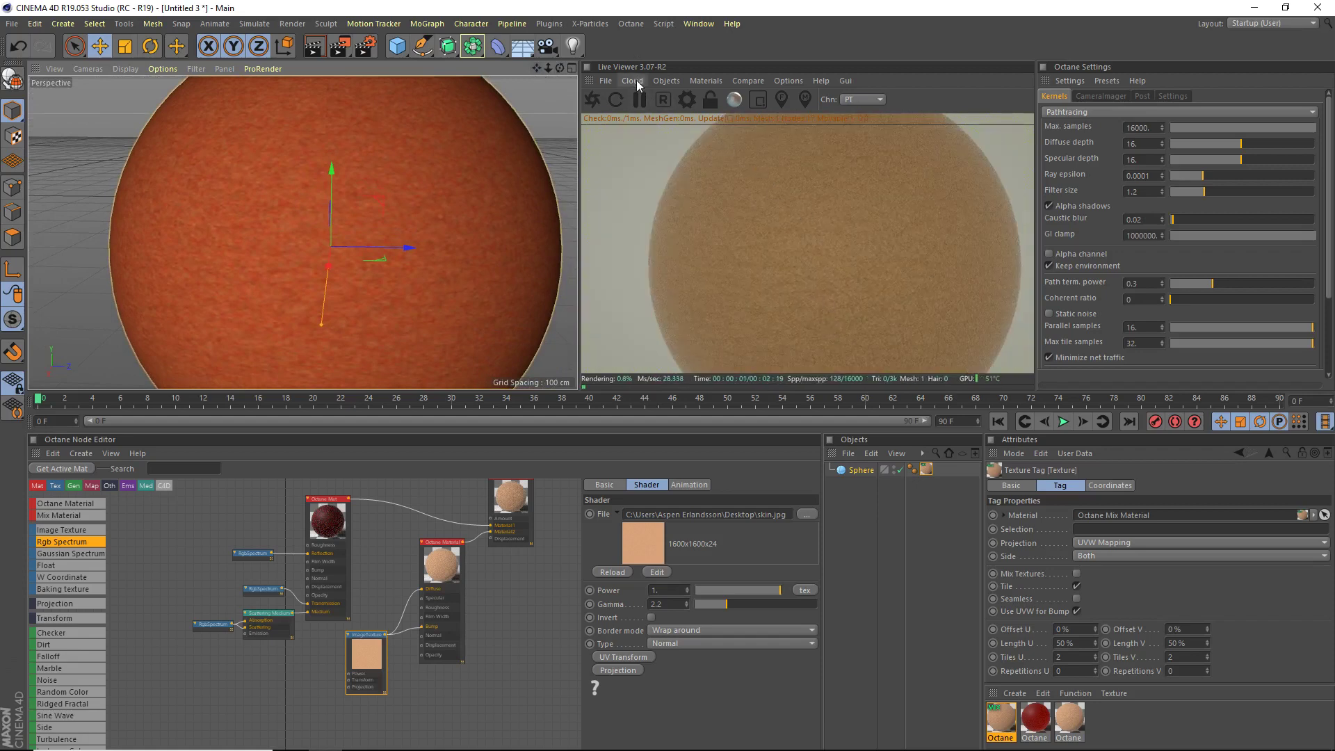
Add an Octane camera to the scene and show its basic properties.
left_click(666, 80)
left_click(672, 103)
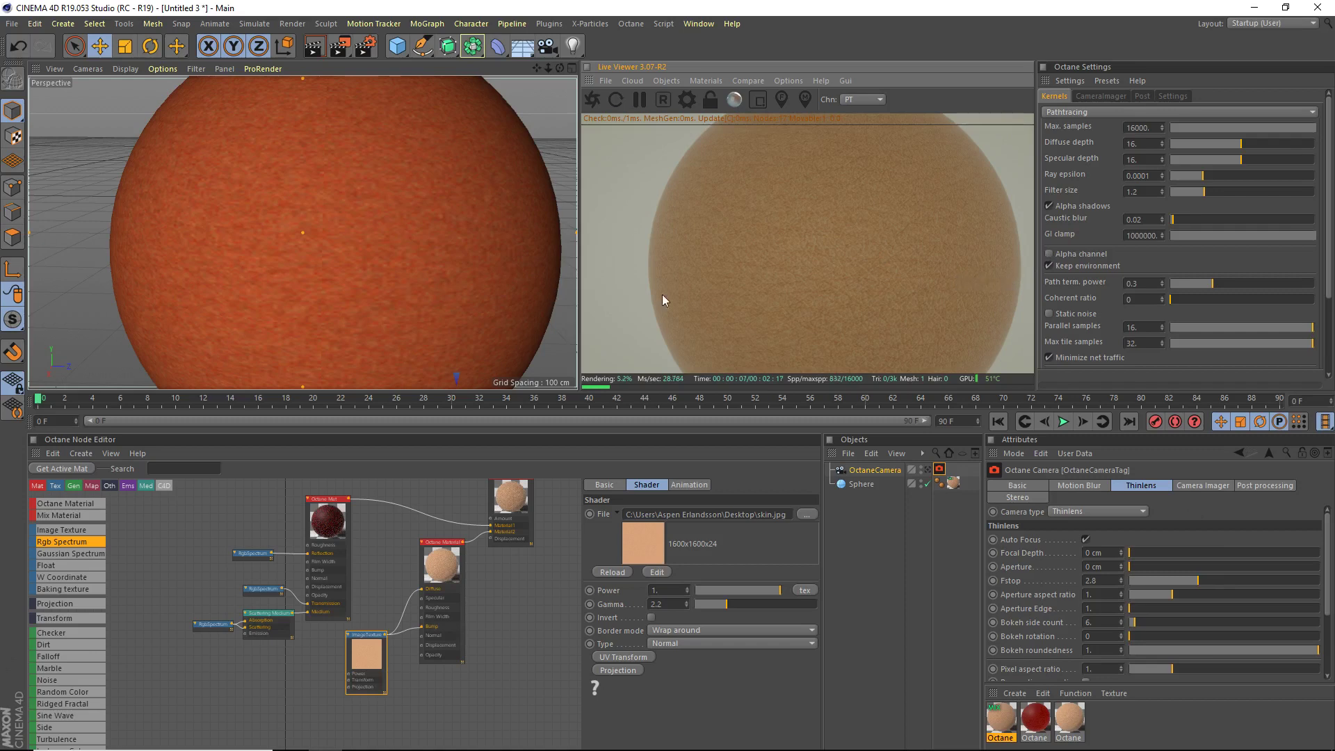
left_click(1029, 487)
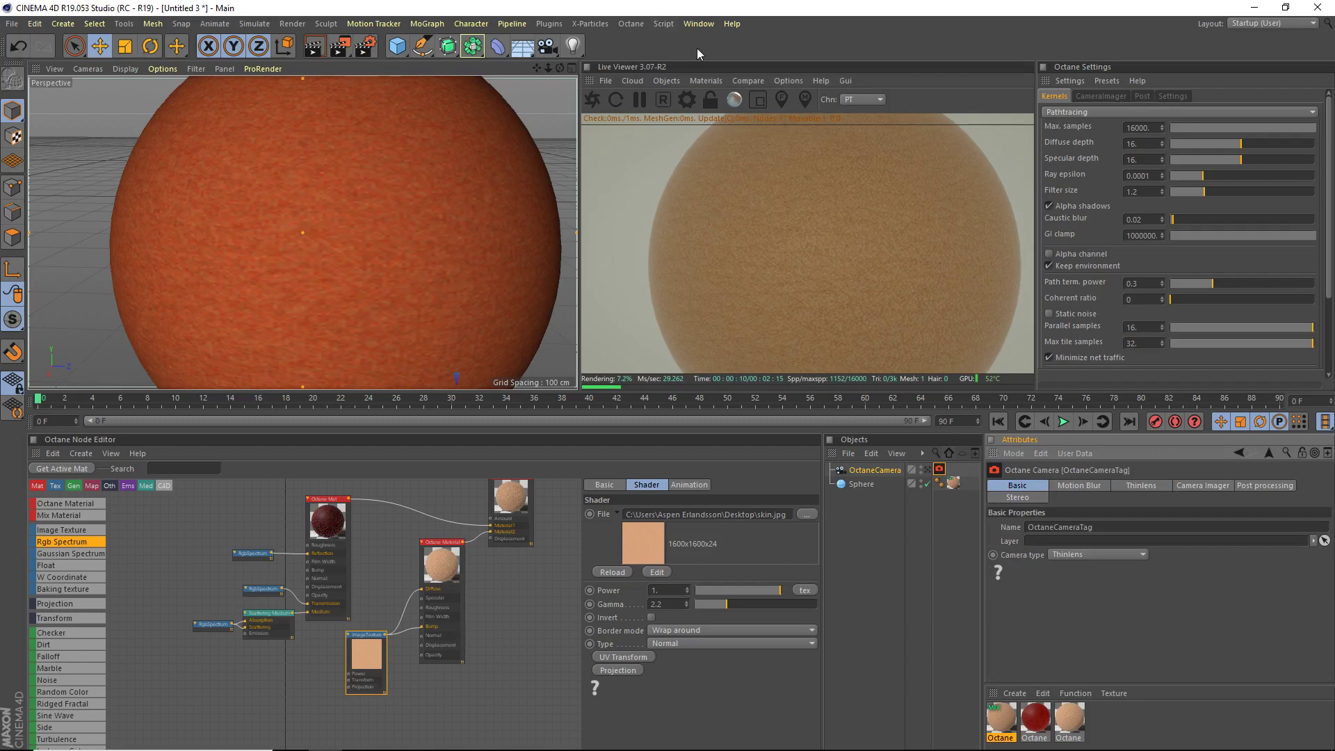
Add an HDRI environment to the scene and set its RGB spectrum texture colour to black.
left_click(672, 80)
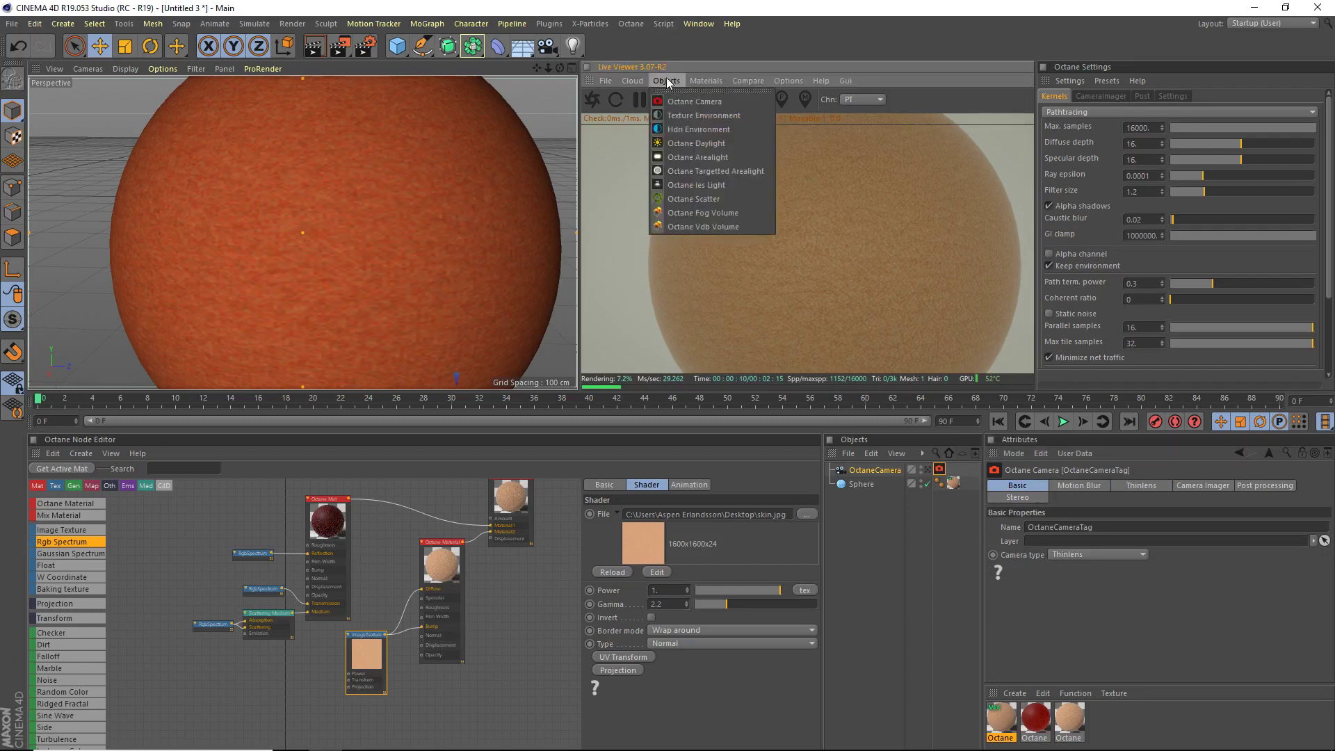
left_click(693, 129)
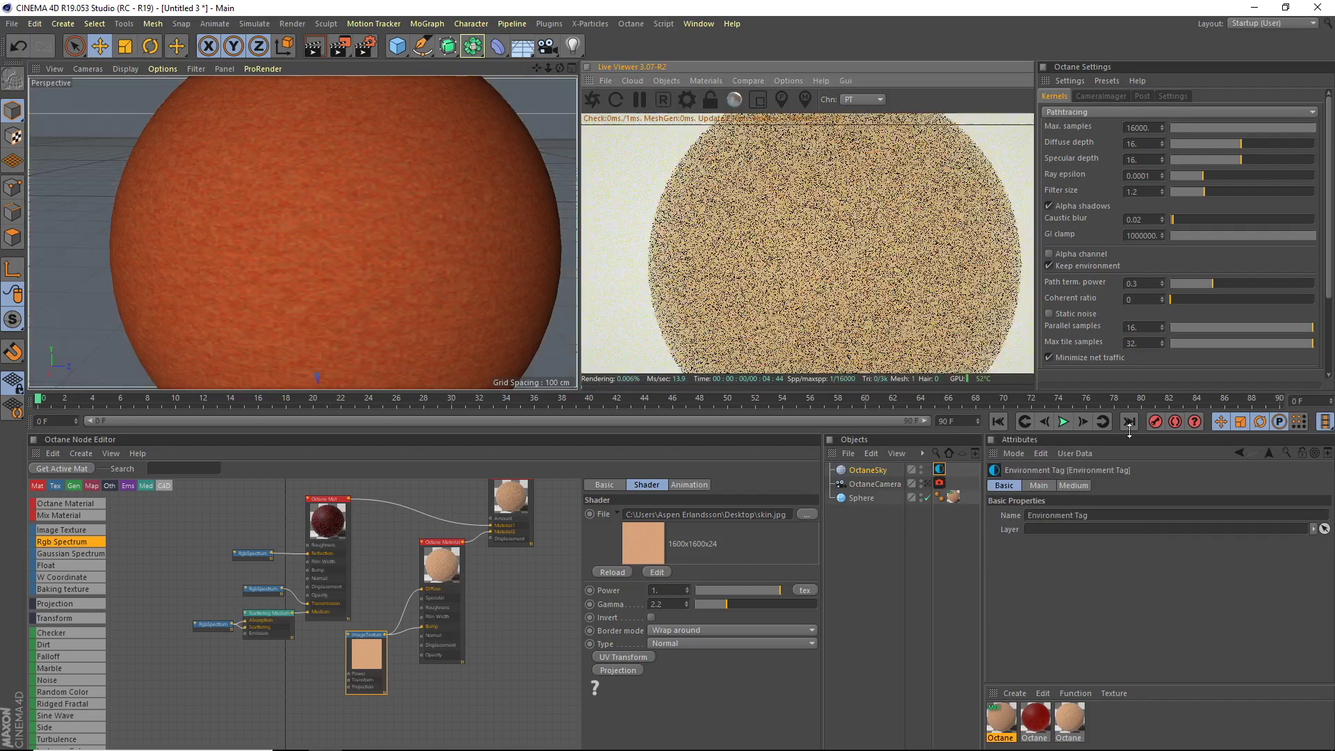
left_click(942, 471)
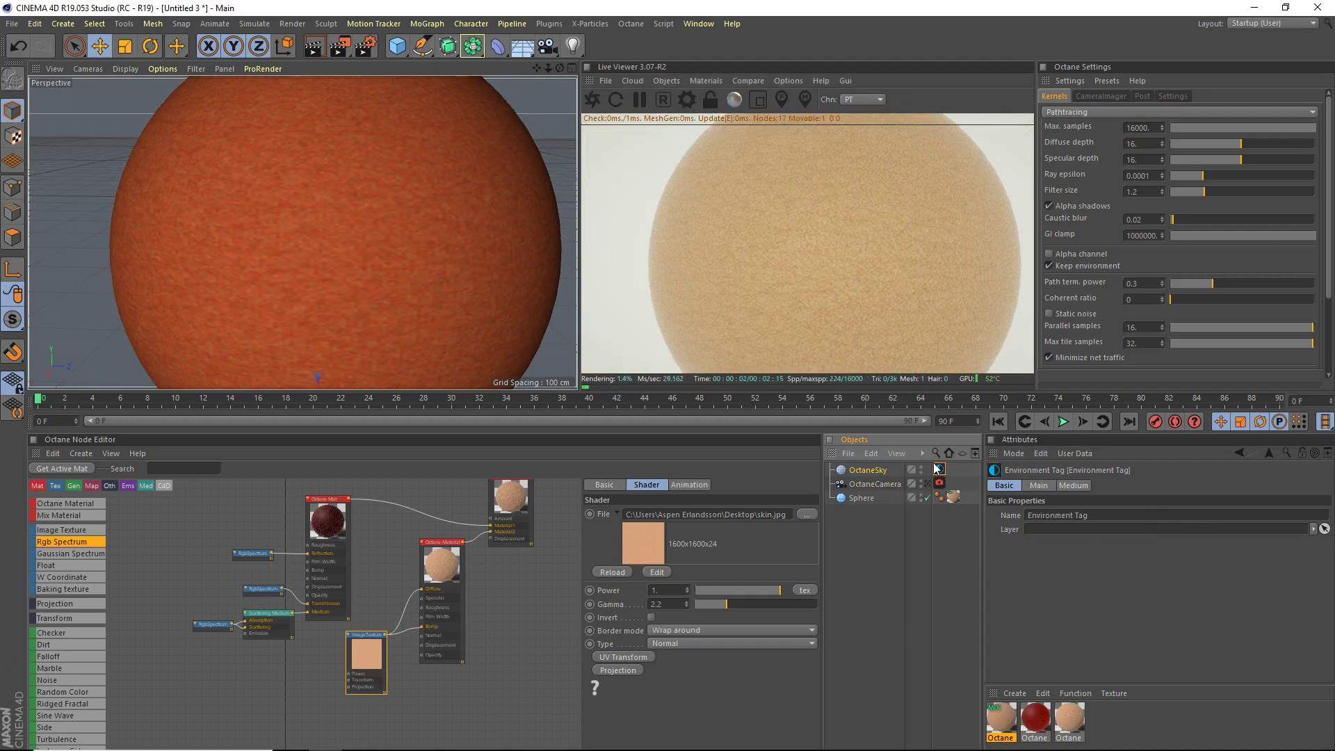
left_click(1030, 489)
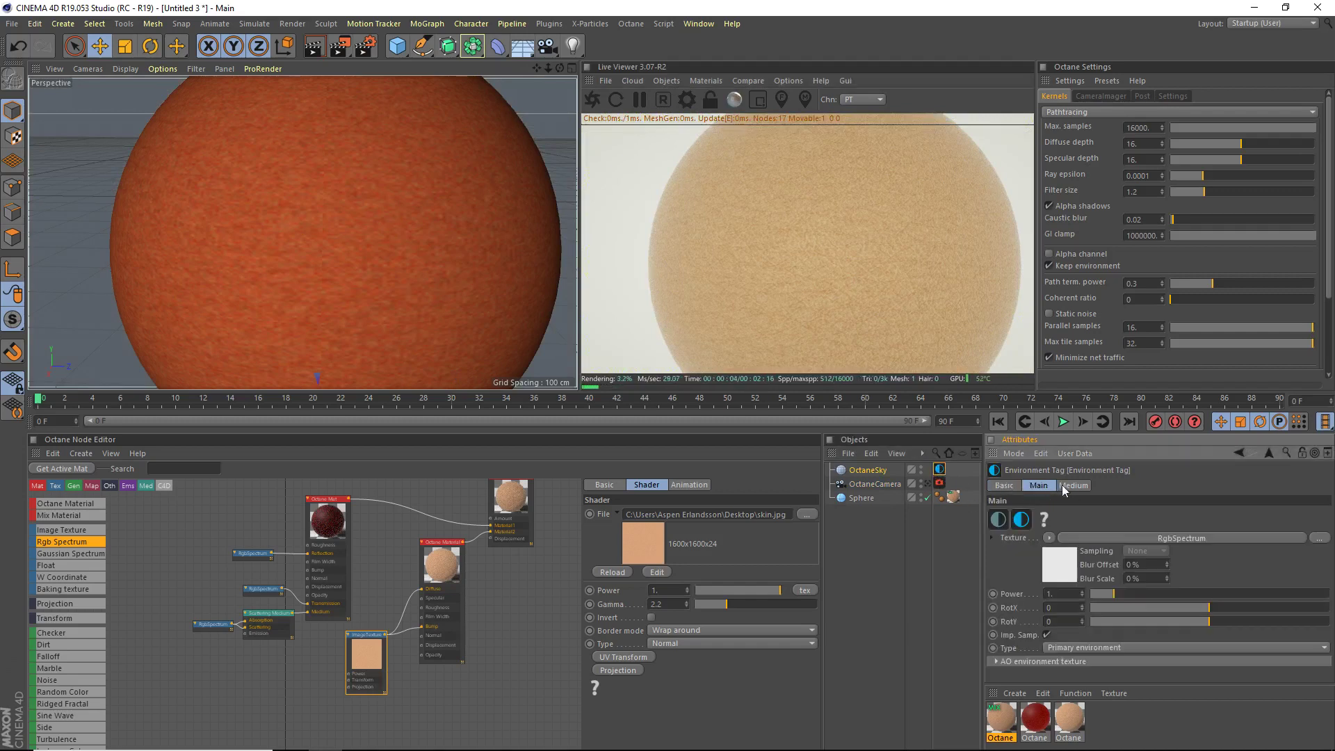
left_click(1067, 564)
left_click(1030, 522)
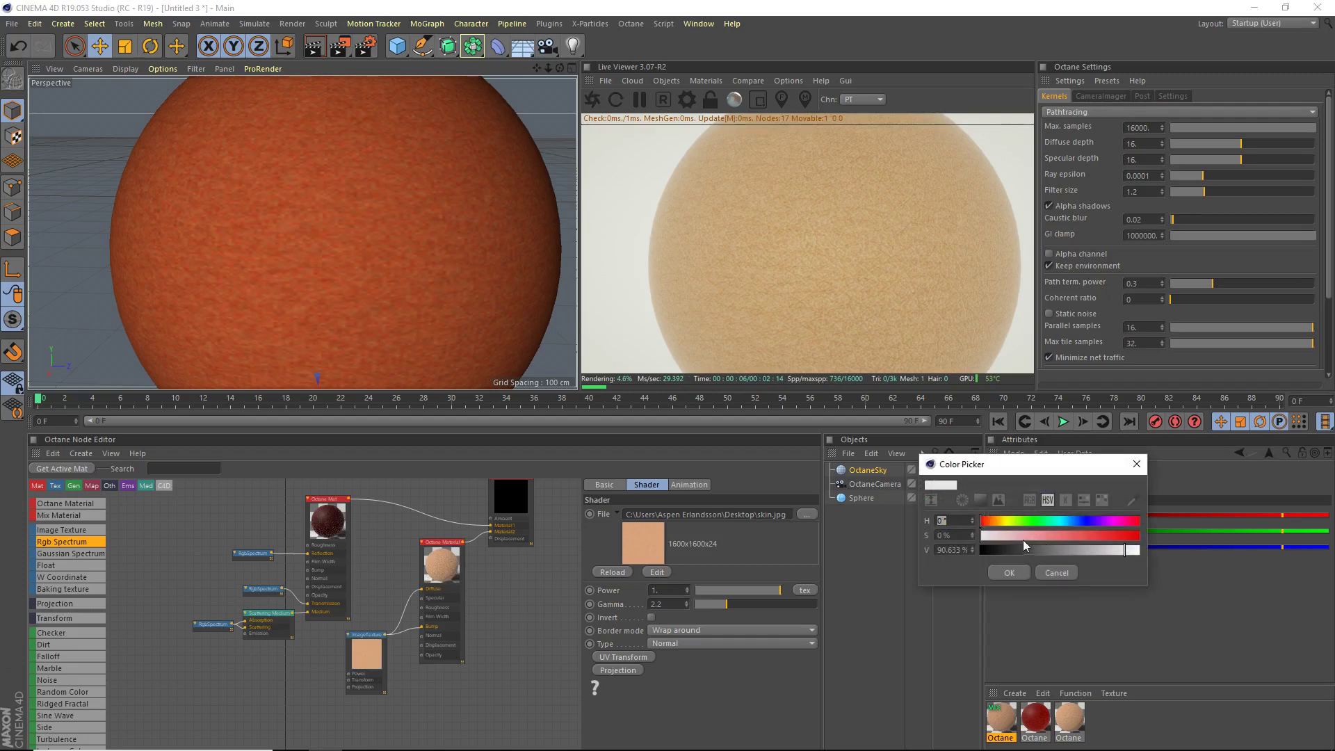
left_click_drag(1035, 540, 912, 523)
left_click_drag(1049, 549, 972, 569)
left_click(1008, 571)
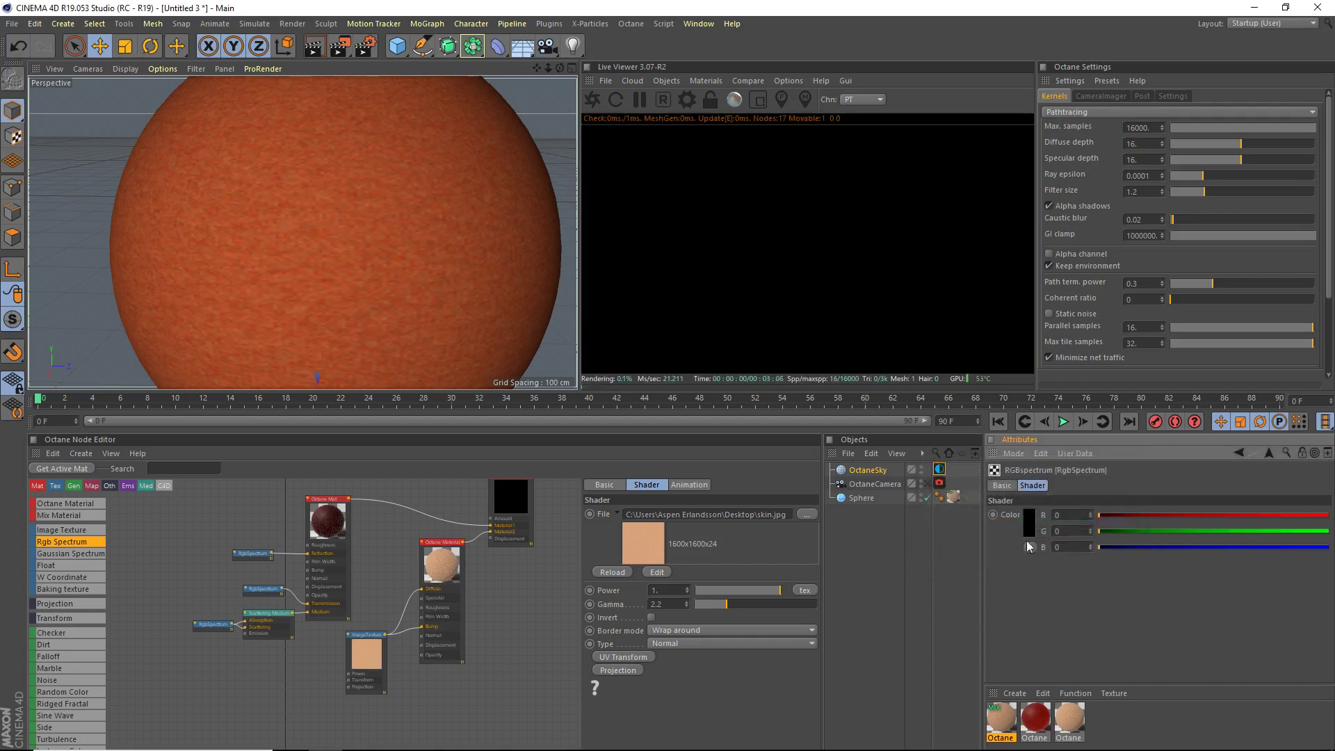
Change the black sky's environment type to Visible environment.
left_click(939, 469)
left_click(1078, 647)
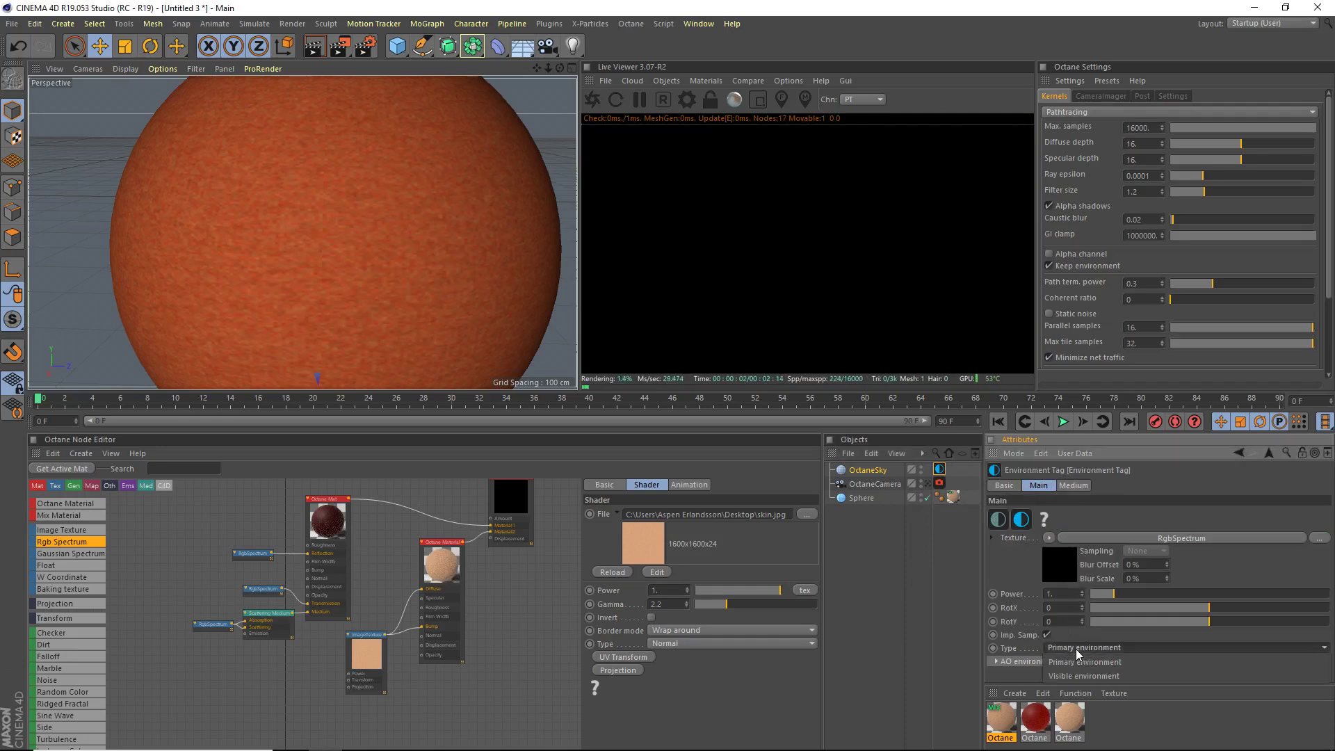
left_click(1074, 675)
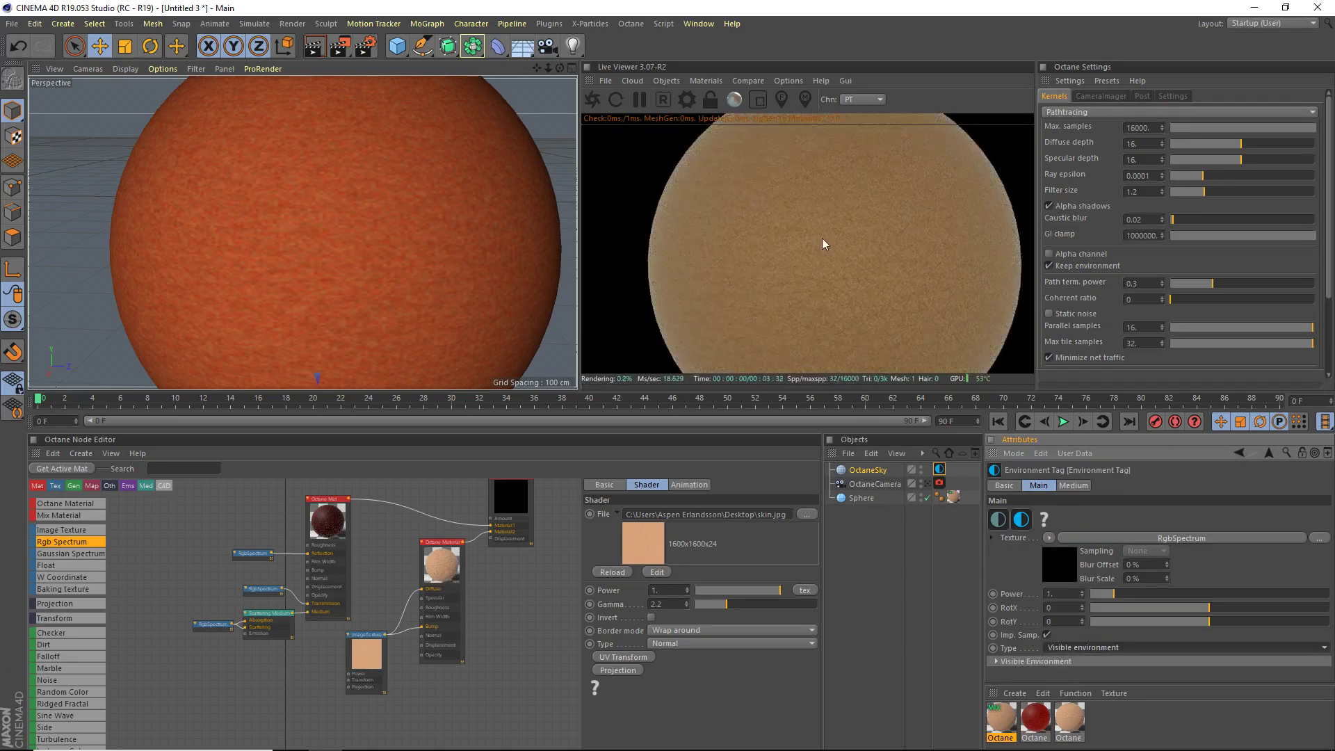
Make the Octane camera the active view and reframe the sphere through it.
left_click_drag(537, 73, 456, 217)
left_click(928, 483)
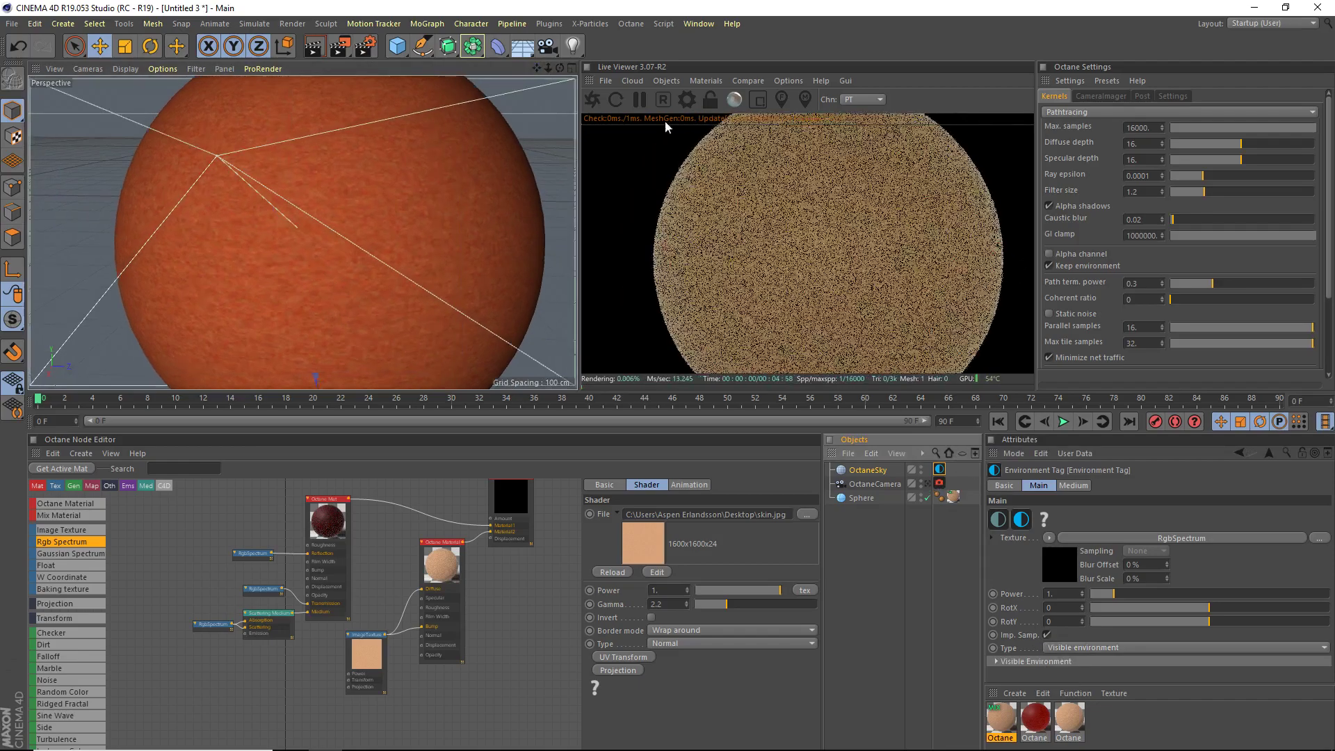
left_click_drag(536, 68, 292, 234)
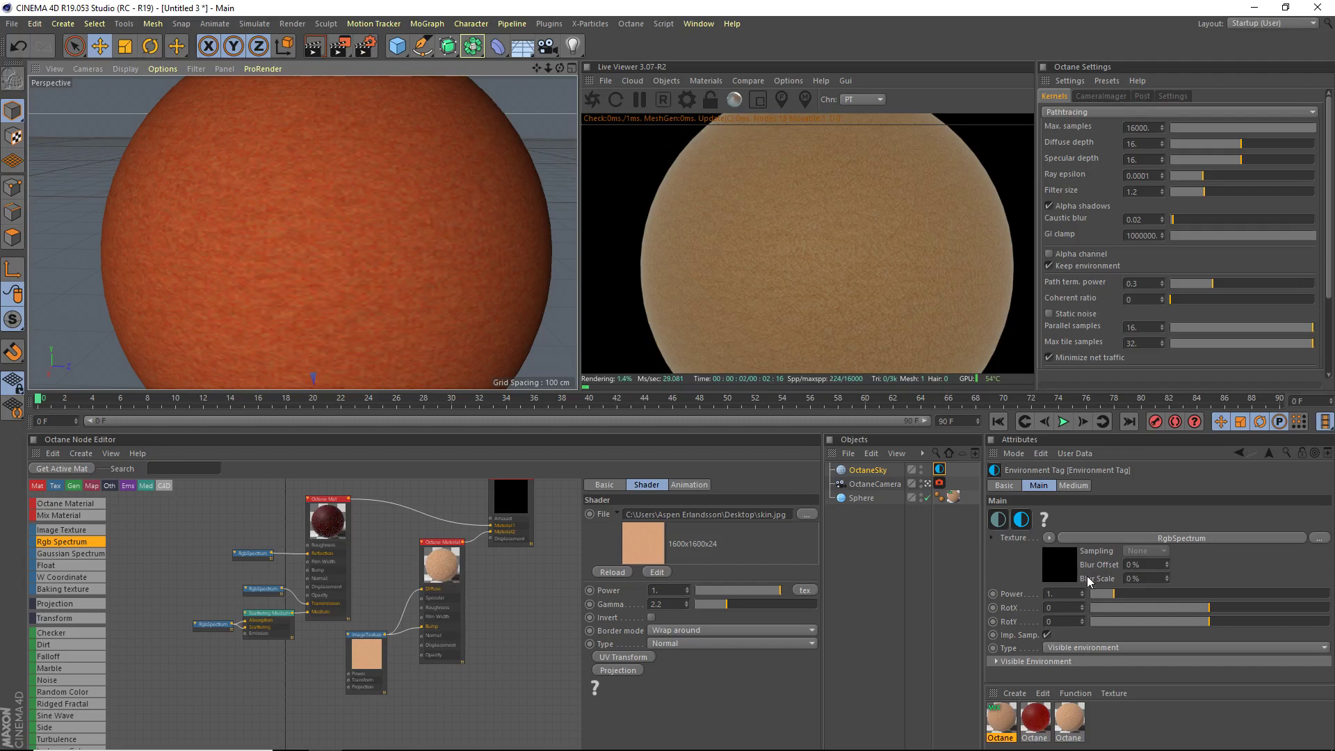
Add a second HDRI environment as the primary environment.
left_click(666, 81)
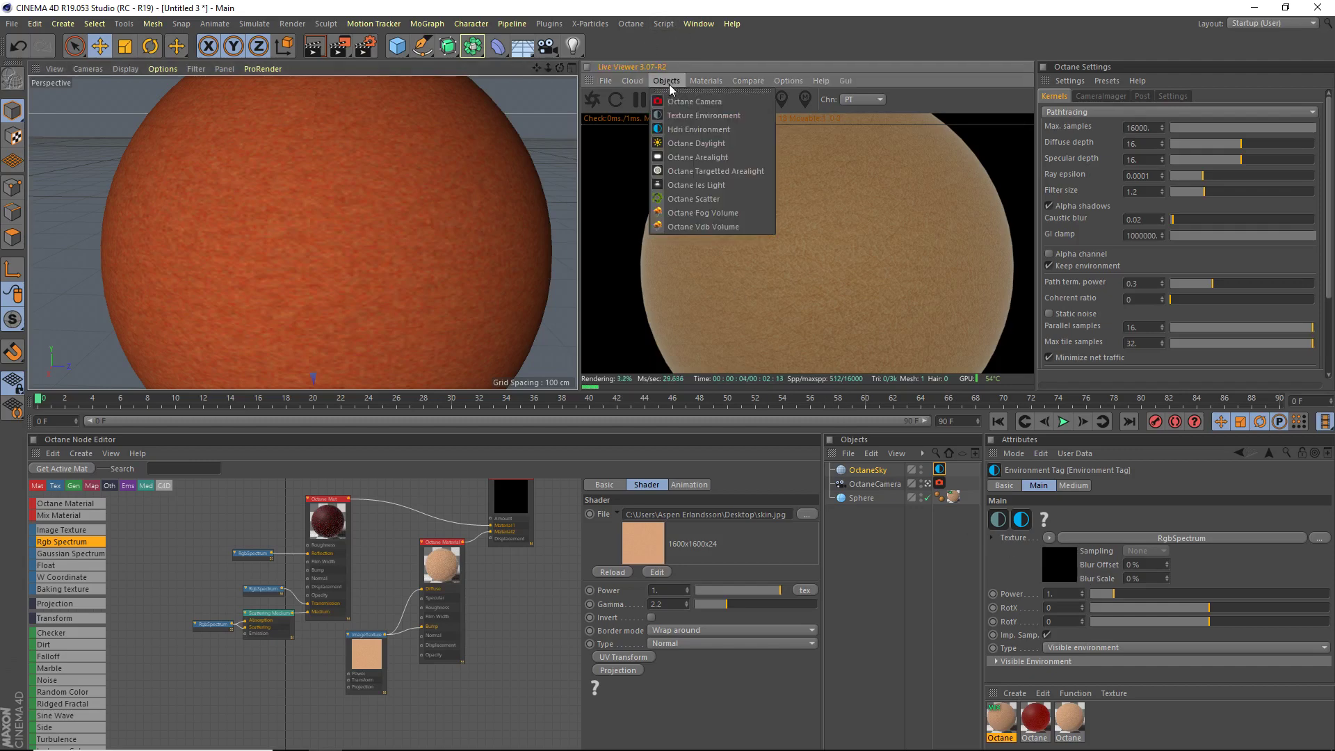
left_click(708, 129)
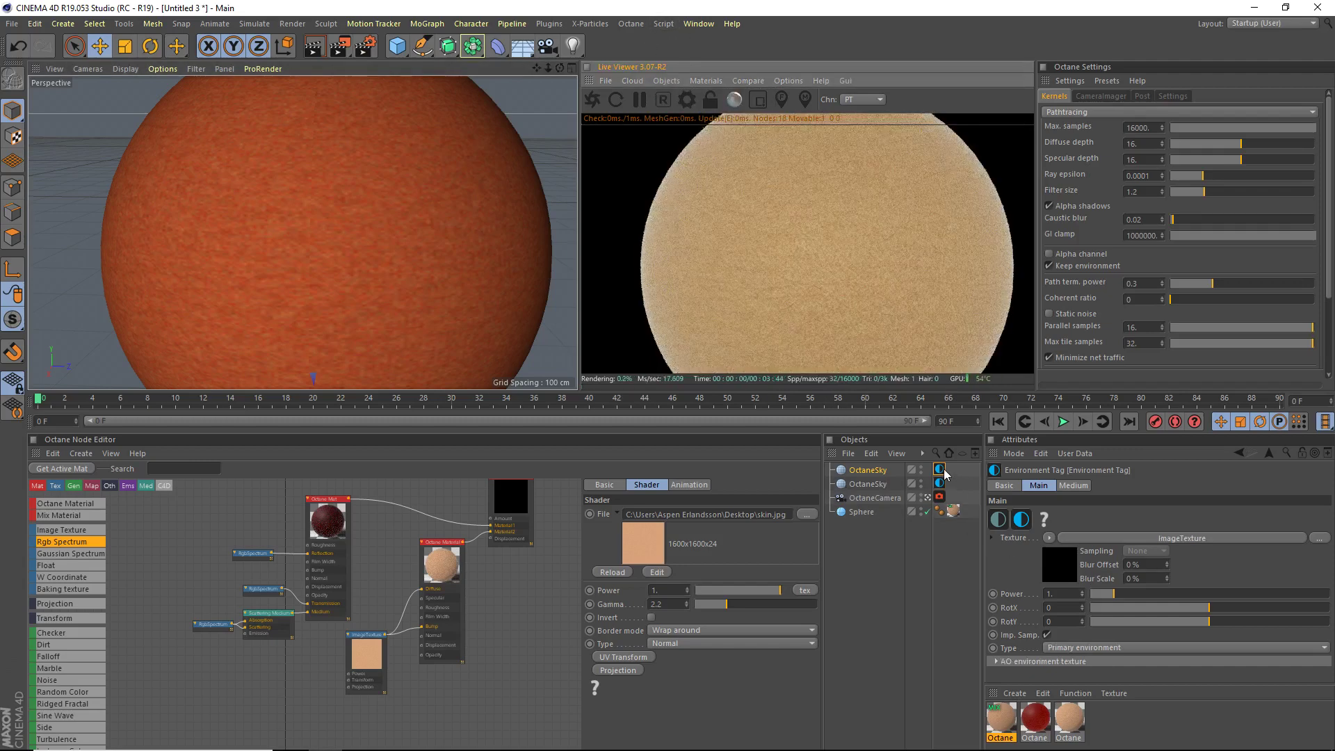
Load studio012 from the Studio Lighting HDRIs texture folder into the new sky without copying it to the project.
left_click(1318, 538)
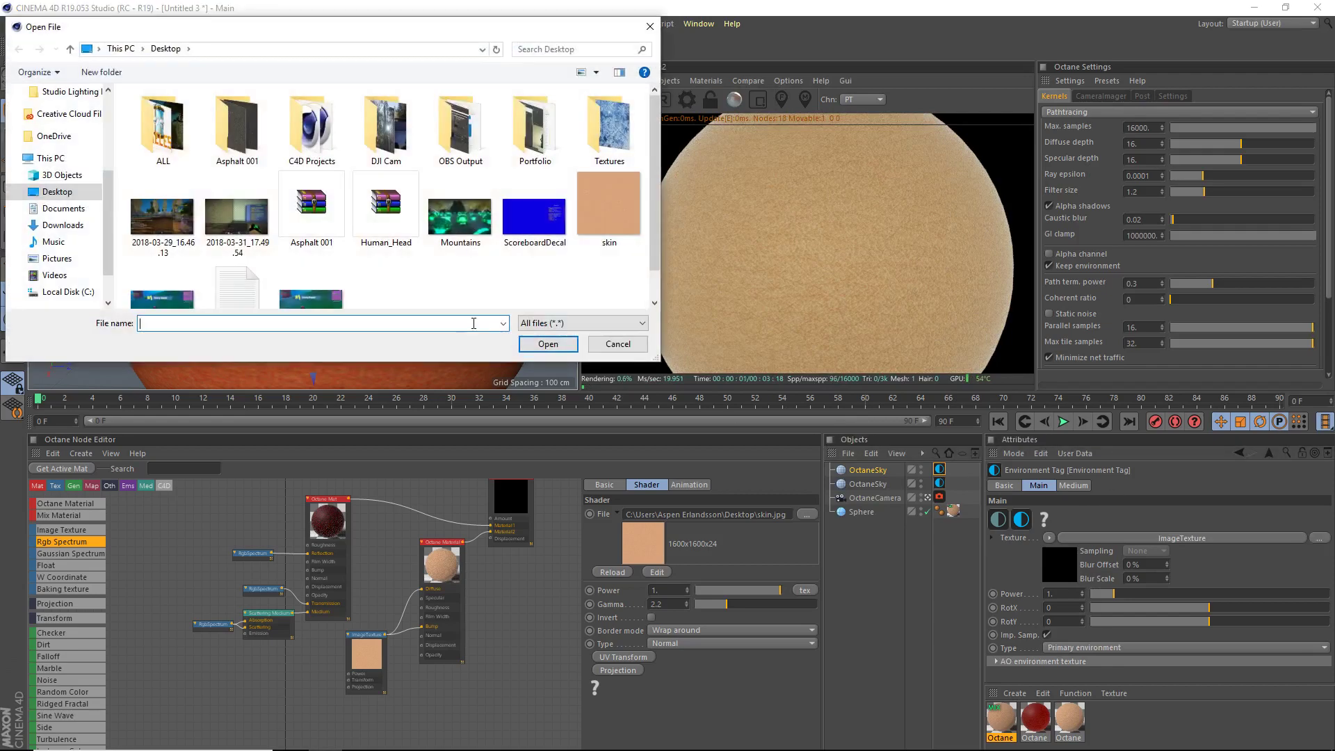
left_click(595, 129)
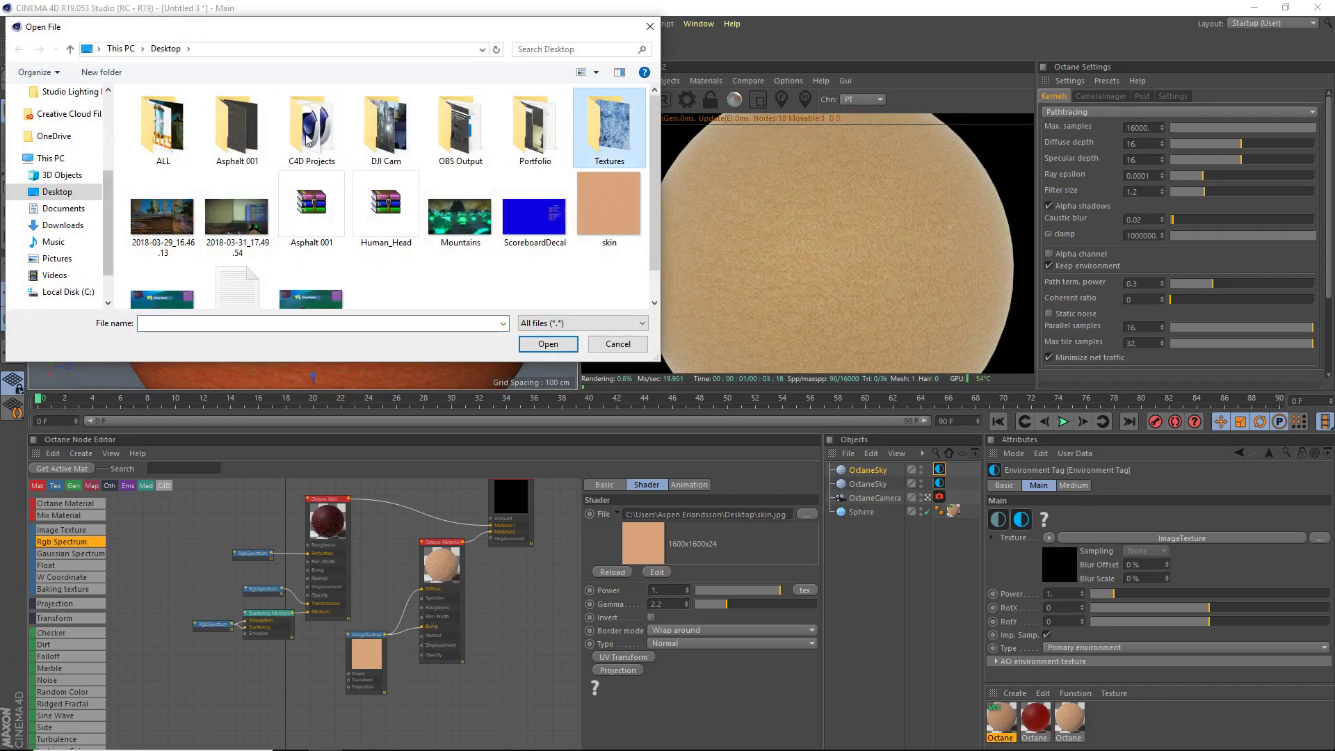
double_click(595, 115)
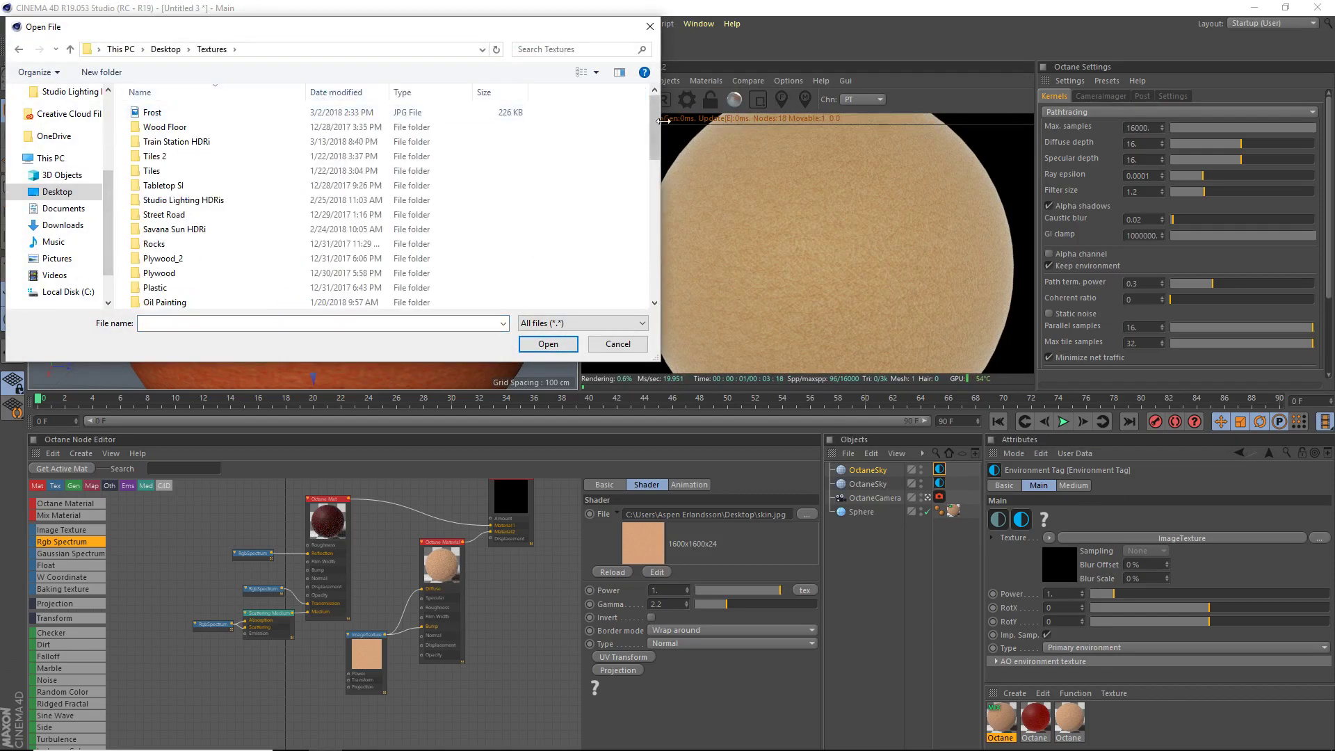
mouse_move(656, 125)
left_mouse_down()
mouse_move(653, 291)
mouse_move(643, 86)
left_mouse_up()
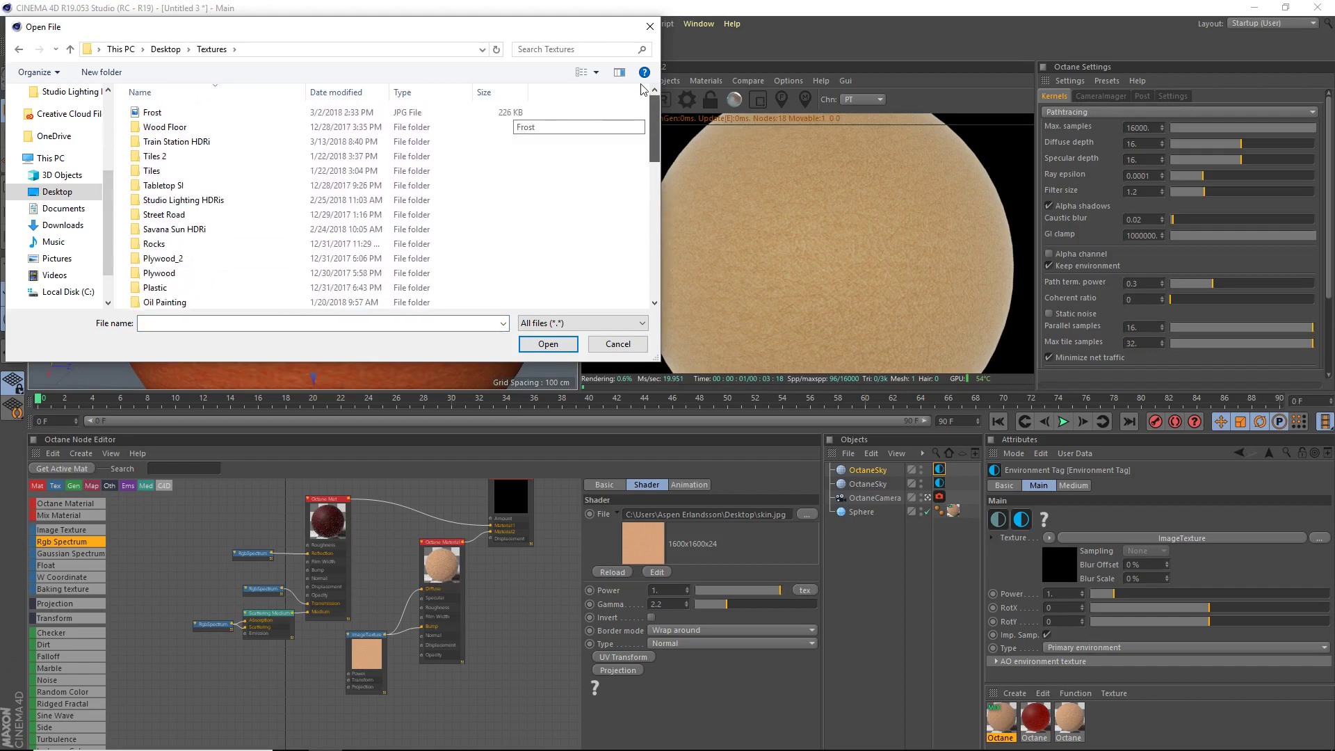
double_click(209, 201)
scroll(243, 204, "down", 5)
scroll(236, 236, "down", 3)
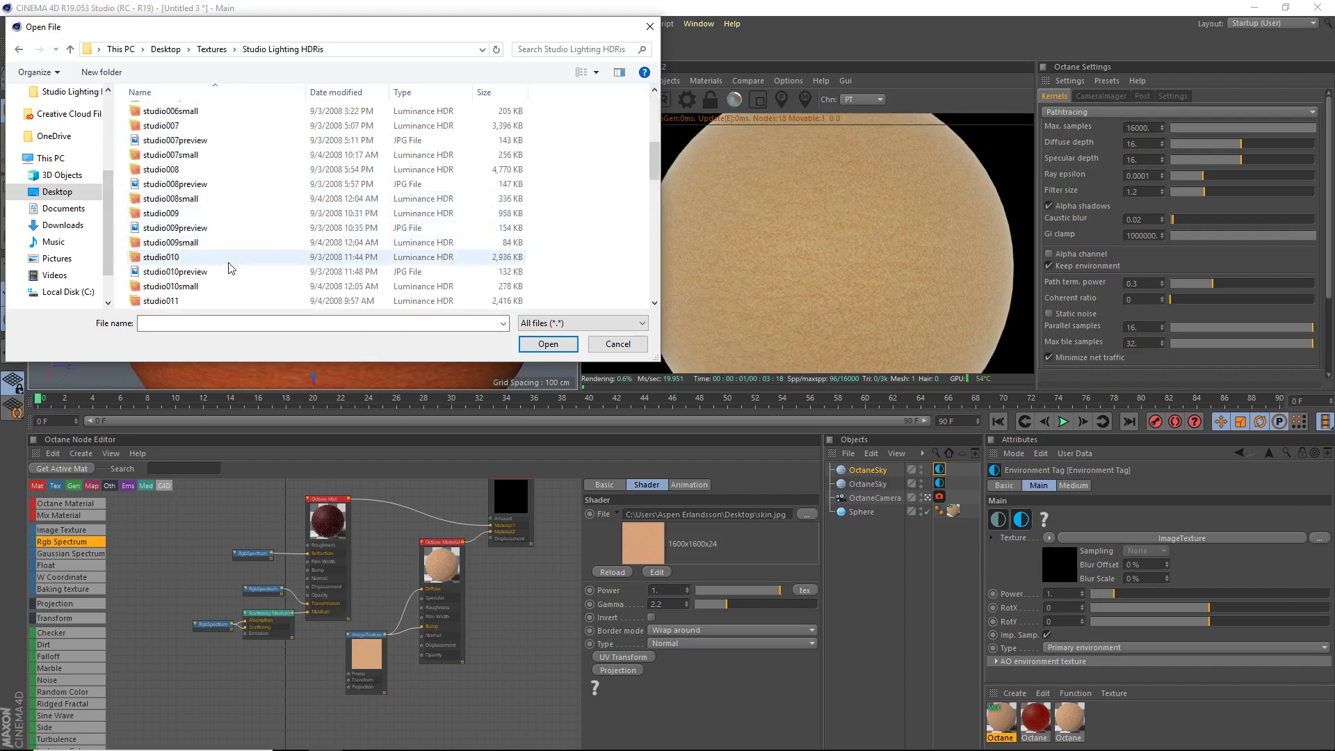
left_click(214, 259)
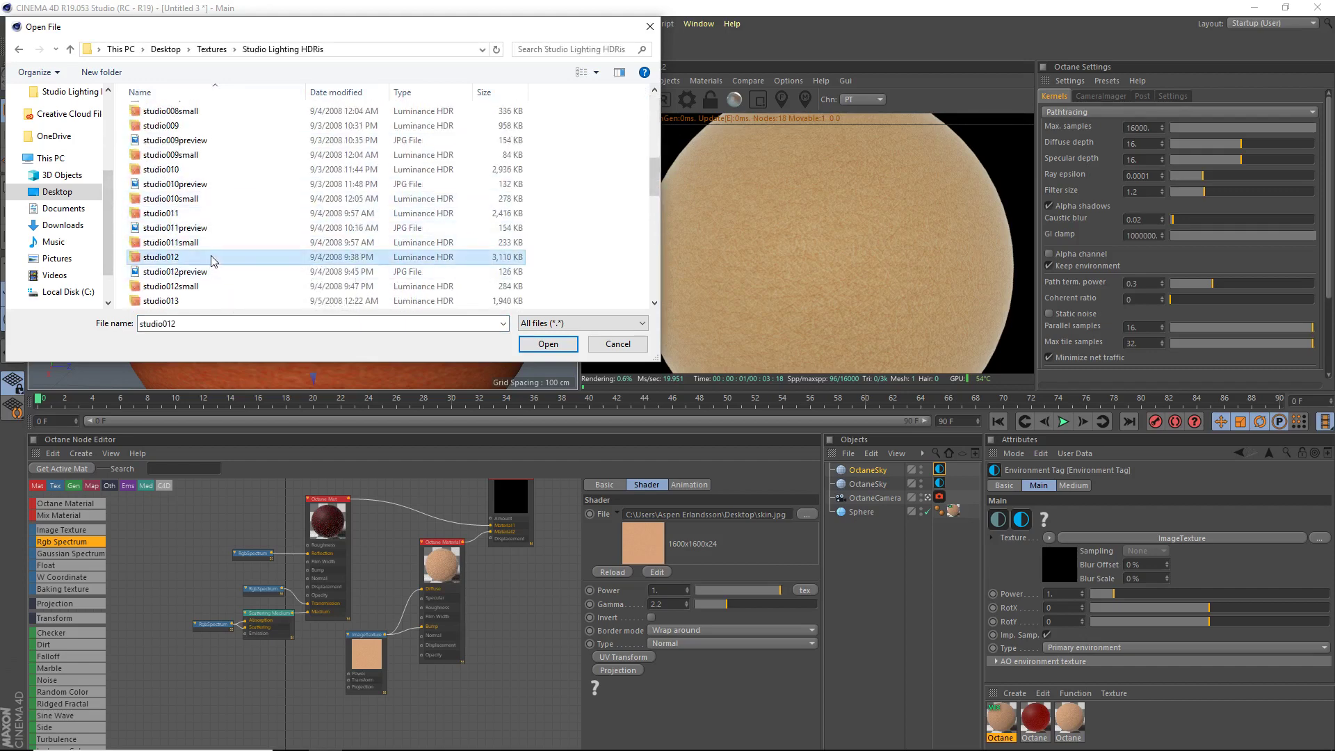
double_click(214, 259)
left_click(746, 429)
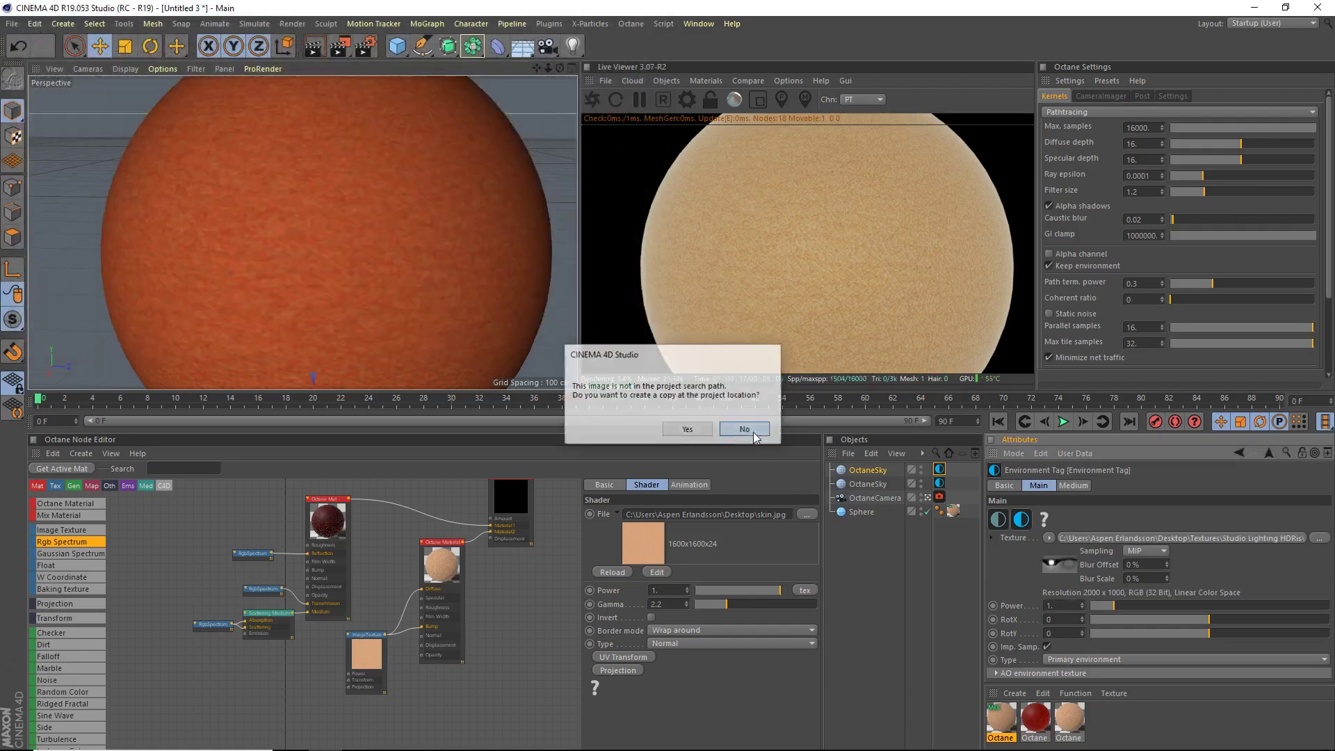
Replace the primary sky's HDRI image with studio003 without copying it to the project location.
scroll(477, 134, "down", 3)
left_click_drag(562, 68, 306, 73)
scroll(504, 208, "down", 3)
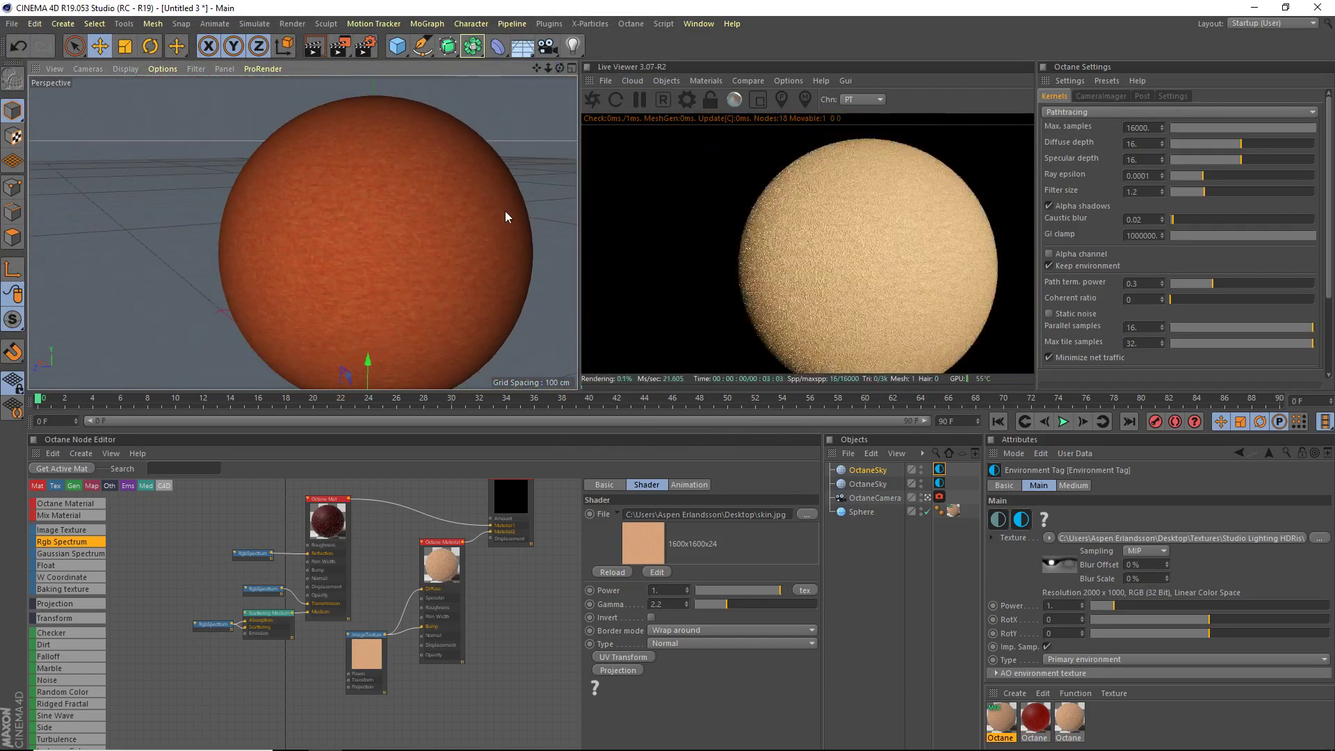
left_click_drag(559, 68, 560, 70)
left_click(1322, 536)
left_click(1319, 537)
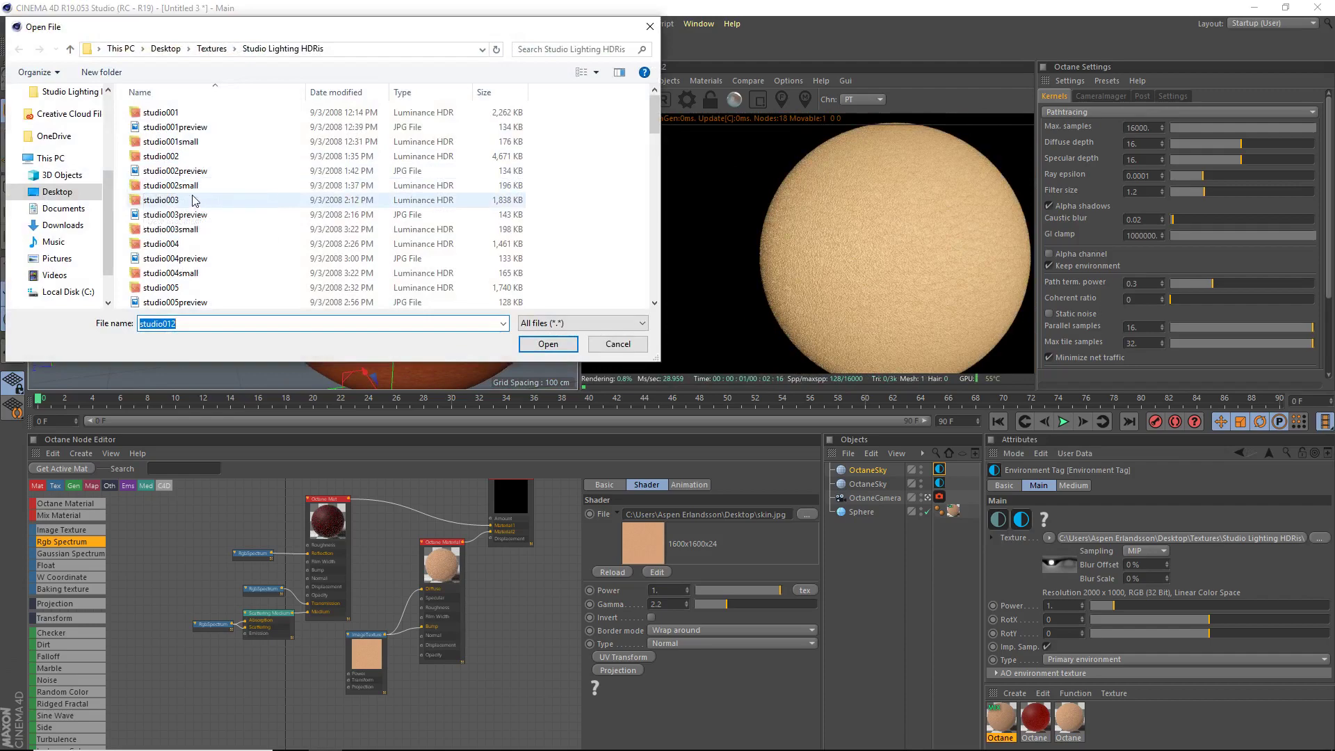
double_click(193, 201)
left_click(757, 428)
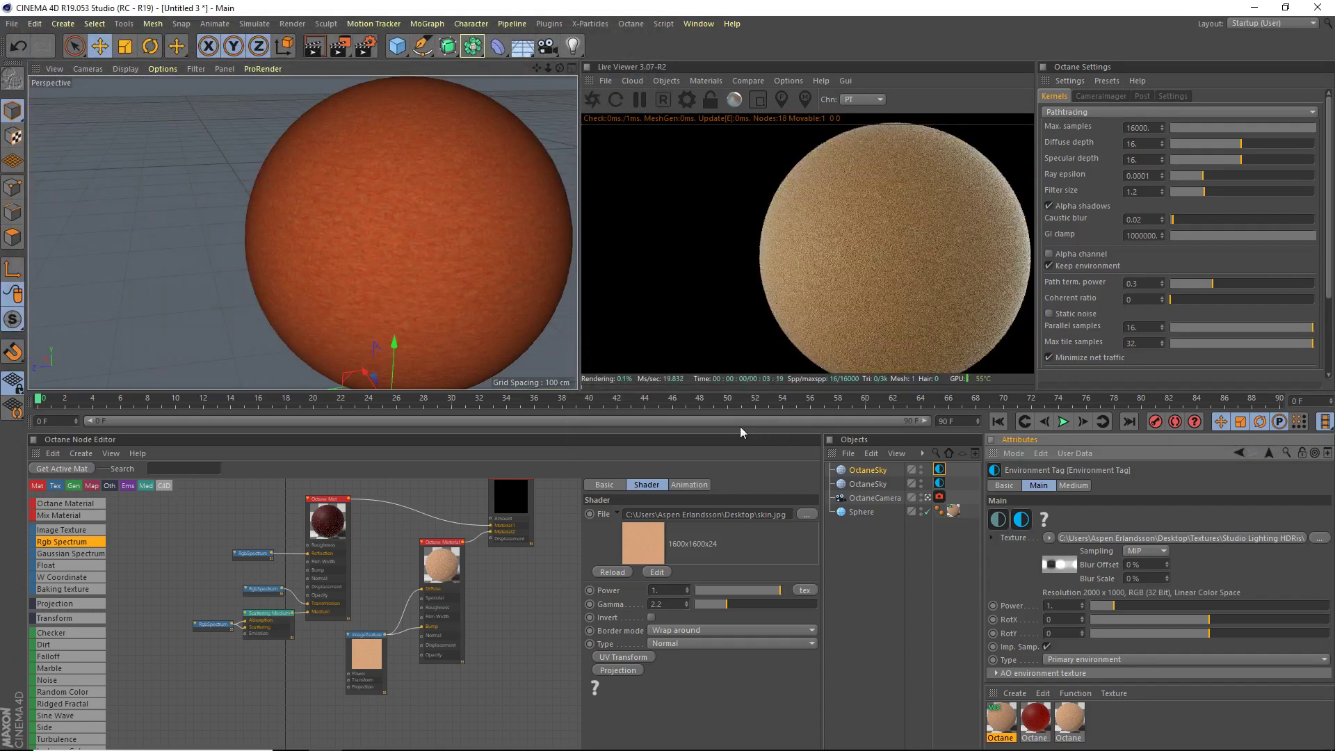
Set the sphere's segments to 100.
left_click_drag(560, 71, 636, 9)
scroll(263, 177, "up", 5)
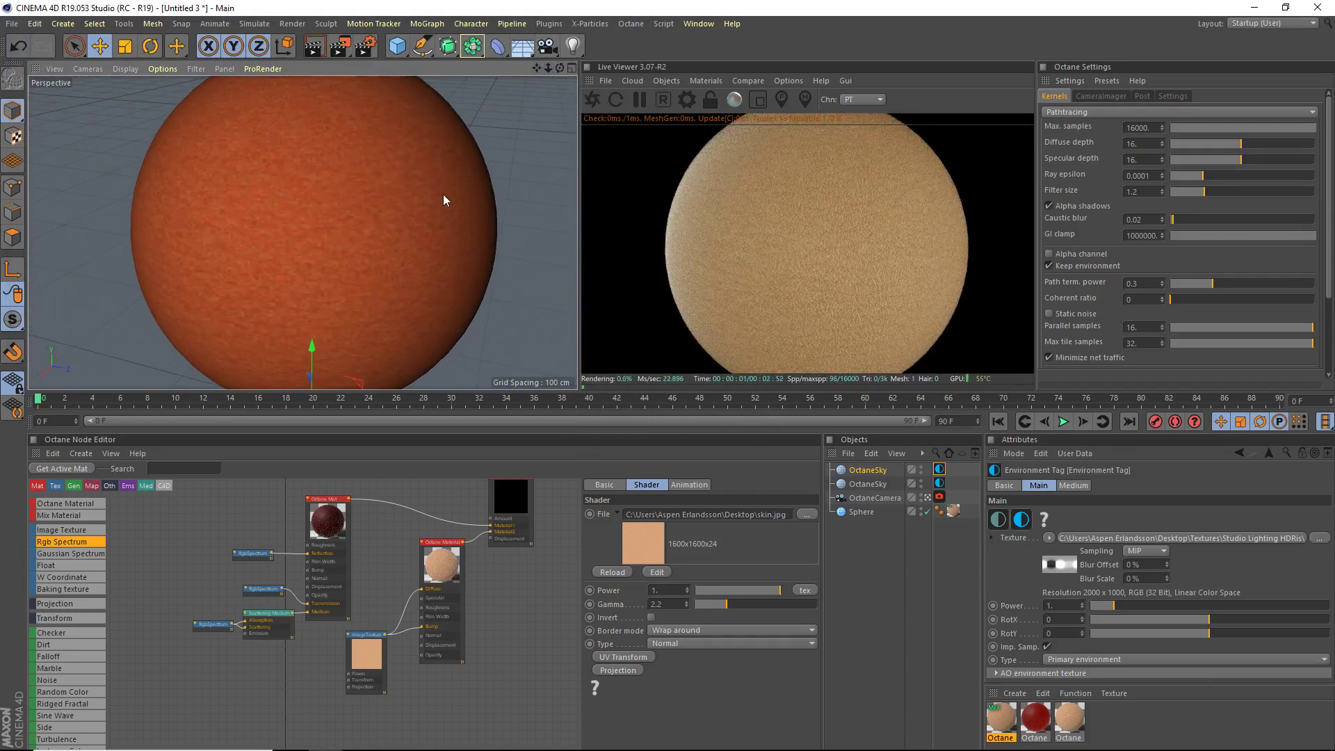
scroll(444, 194, "up", 1)
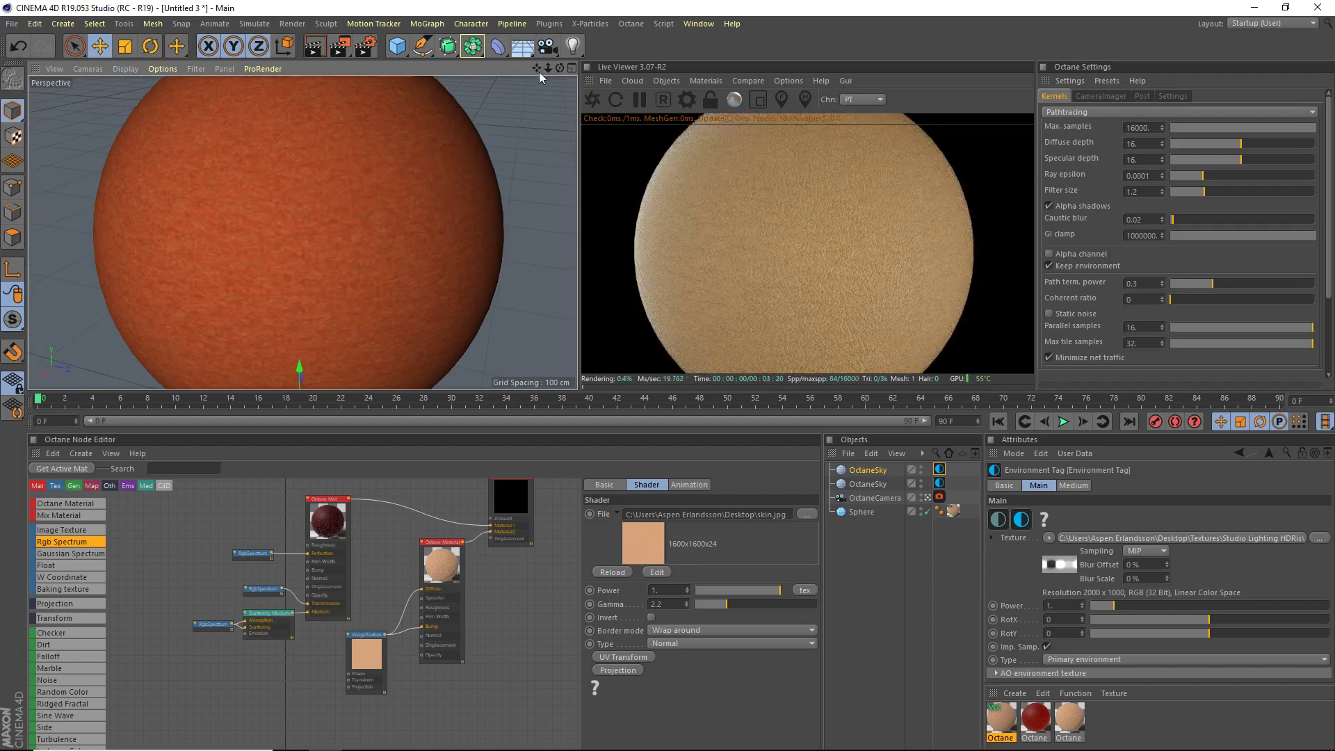
left_click_drag(538, 69, 565, 69)
left_click(861, 511)
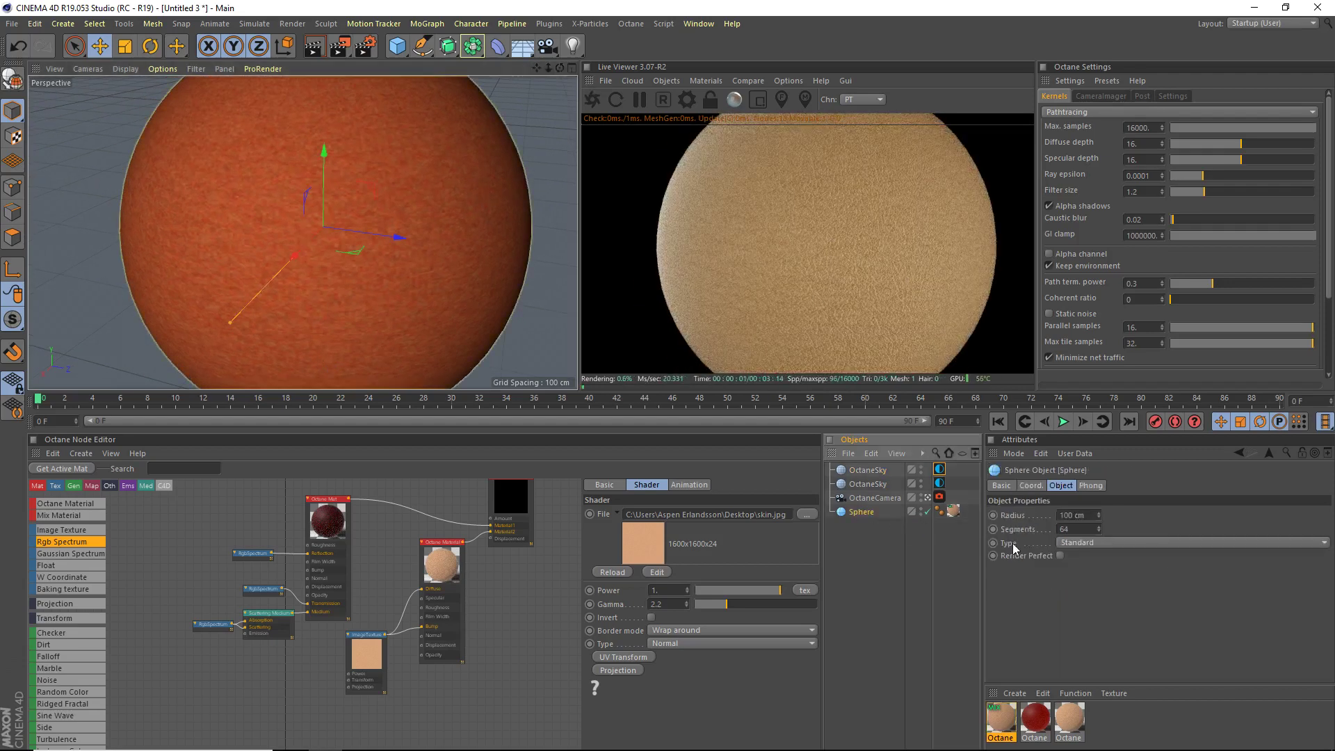
double_click(1076, 529)
type("100")
key("Return")
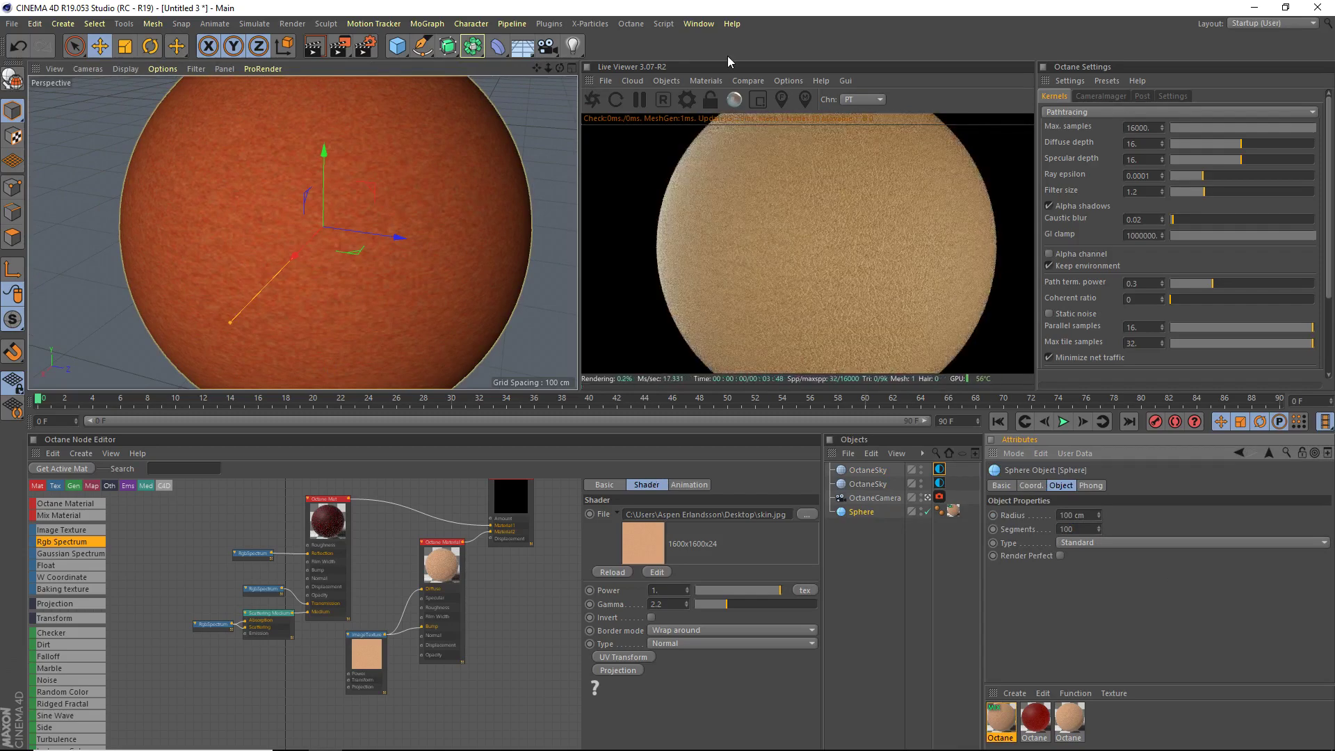
Rename the red subsurface scattering material to SSS.
left_click_drag(548, 69, 538, 70)
left_click(1036, 720)
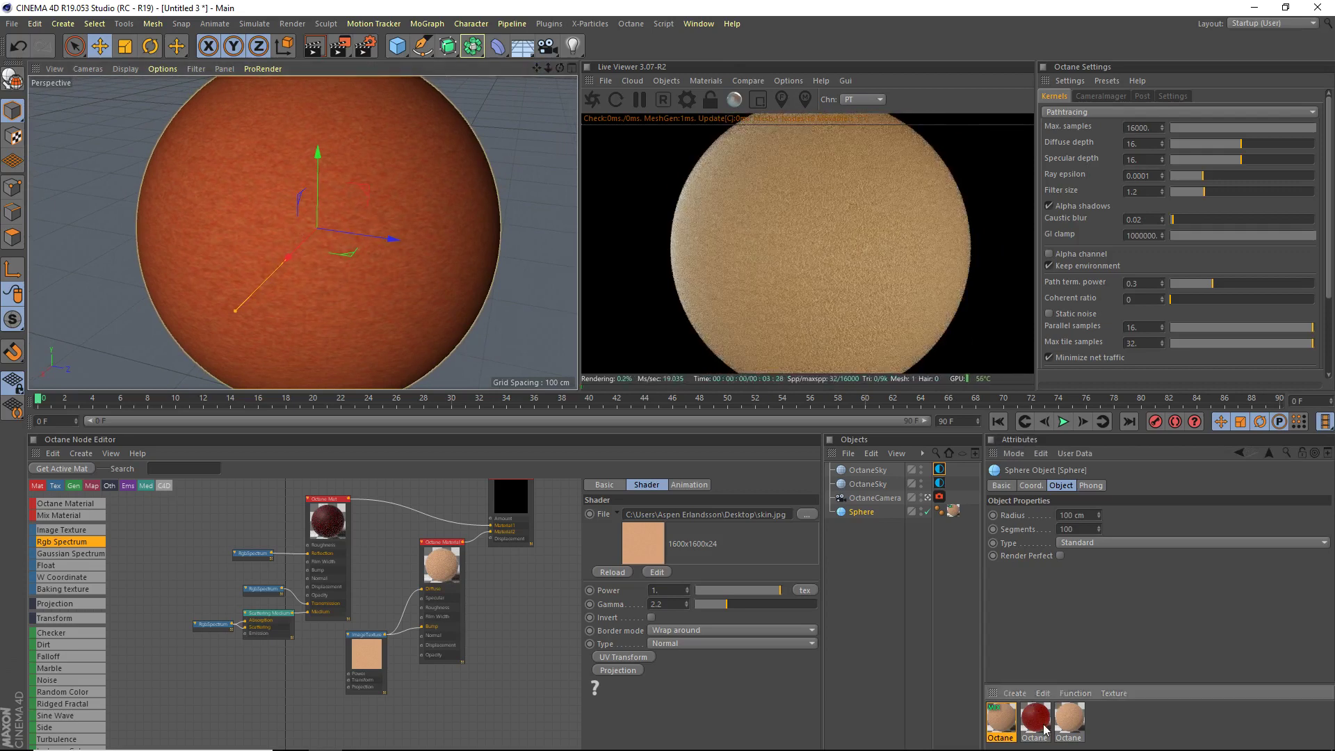
right_click(1043, 719)
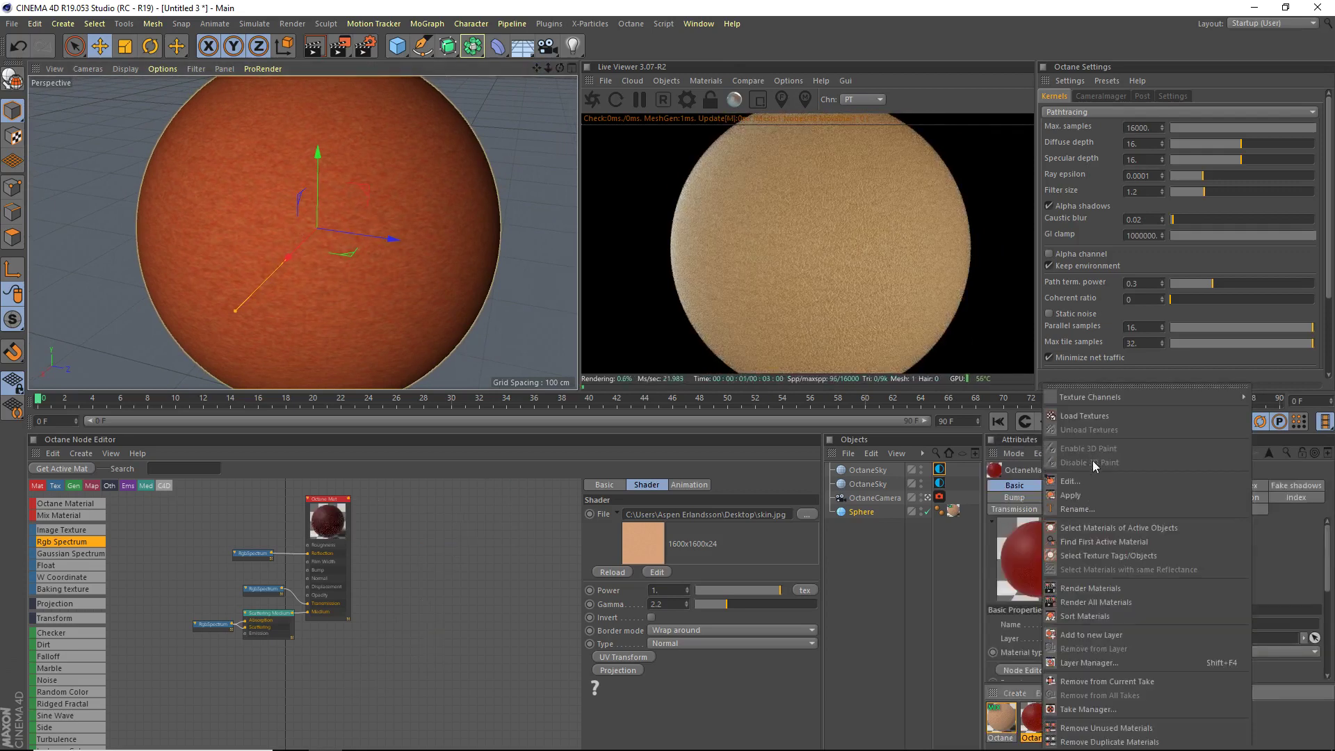
left_click(1087, 510)
type("SSS")
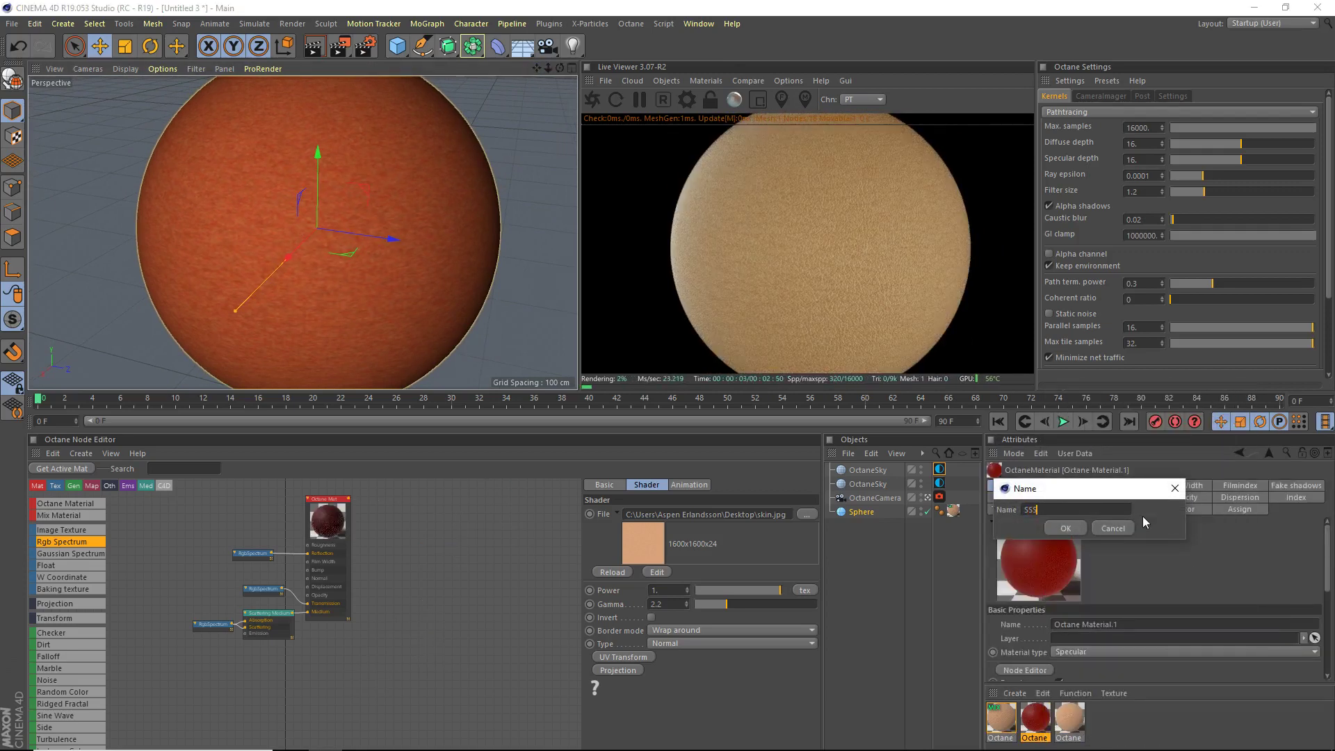
key("Return")
Rename the skin-textured glossy material to Base.
left_click(1072, 719)
right_click(1073, 718)
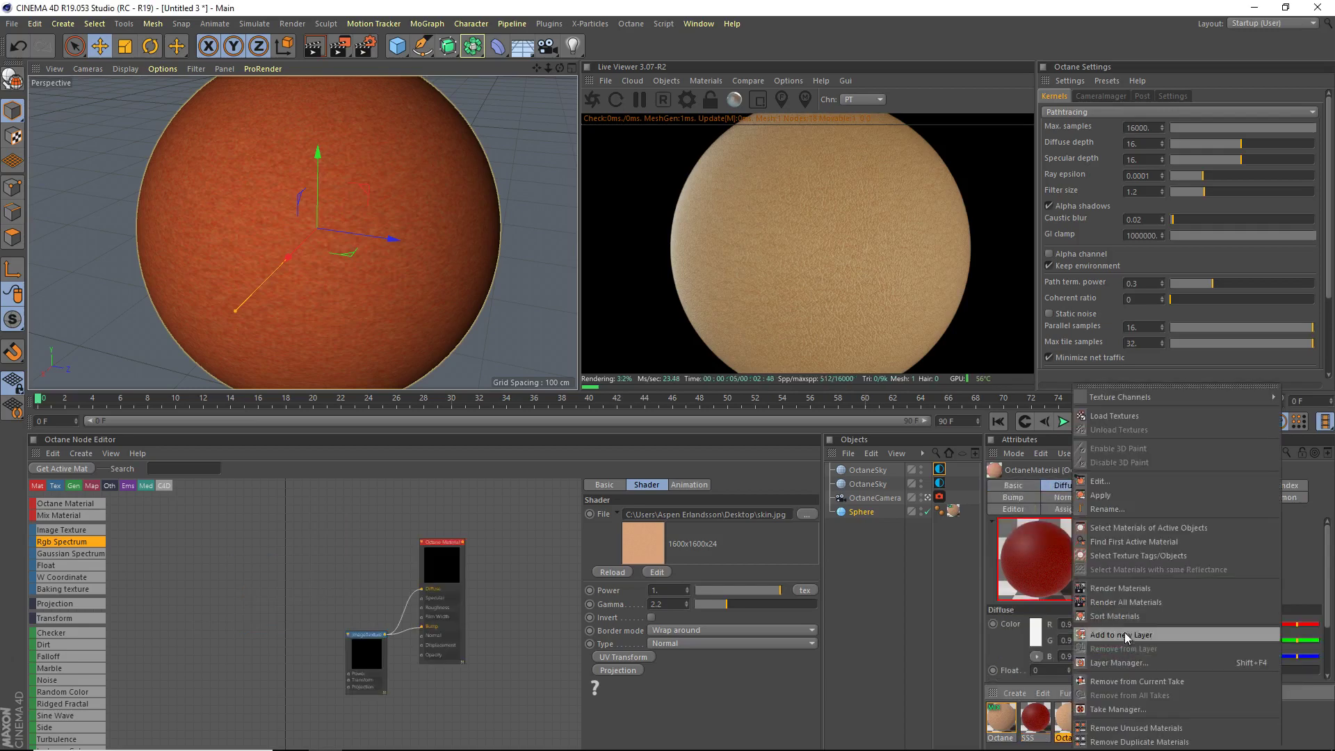
left_click(1110, 502)
type("Base")
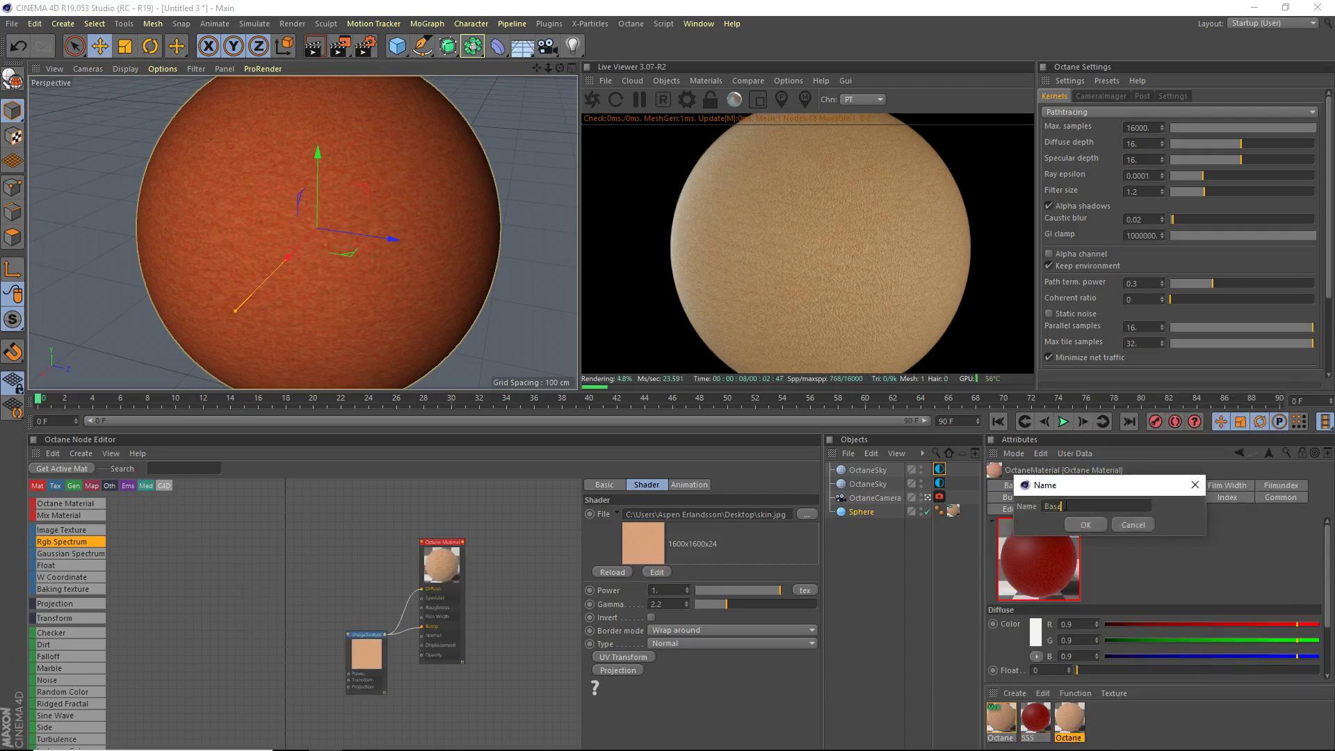
key("Return")
Rename the Octane mix material to Skin.
left_click(1001, 718)
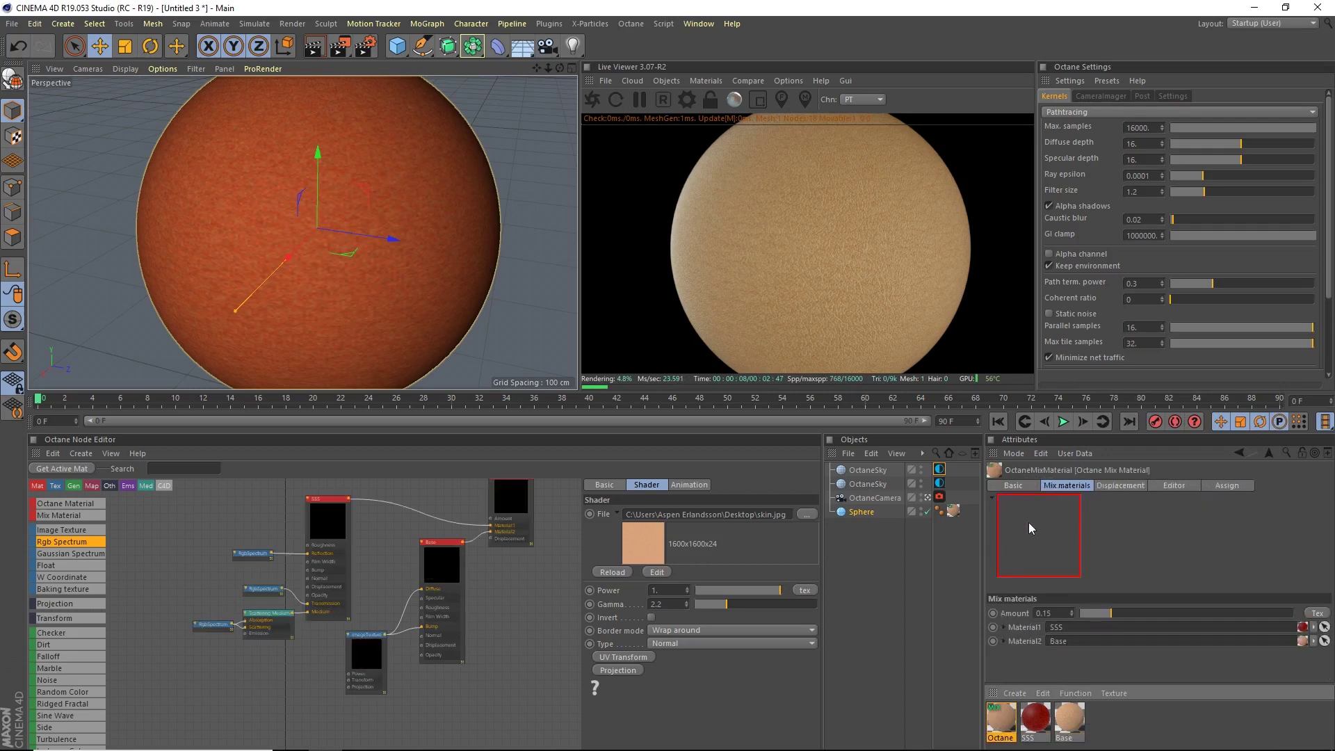
left_click(1068, 626)
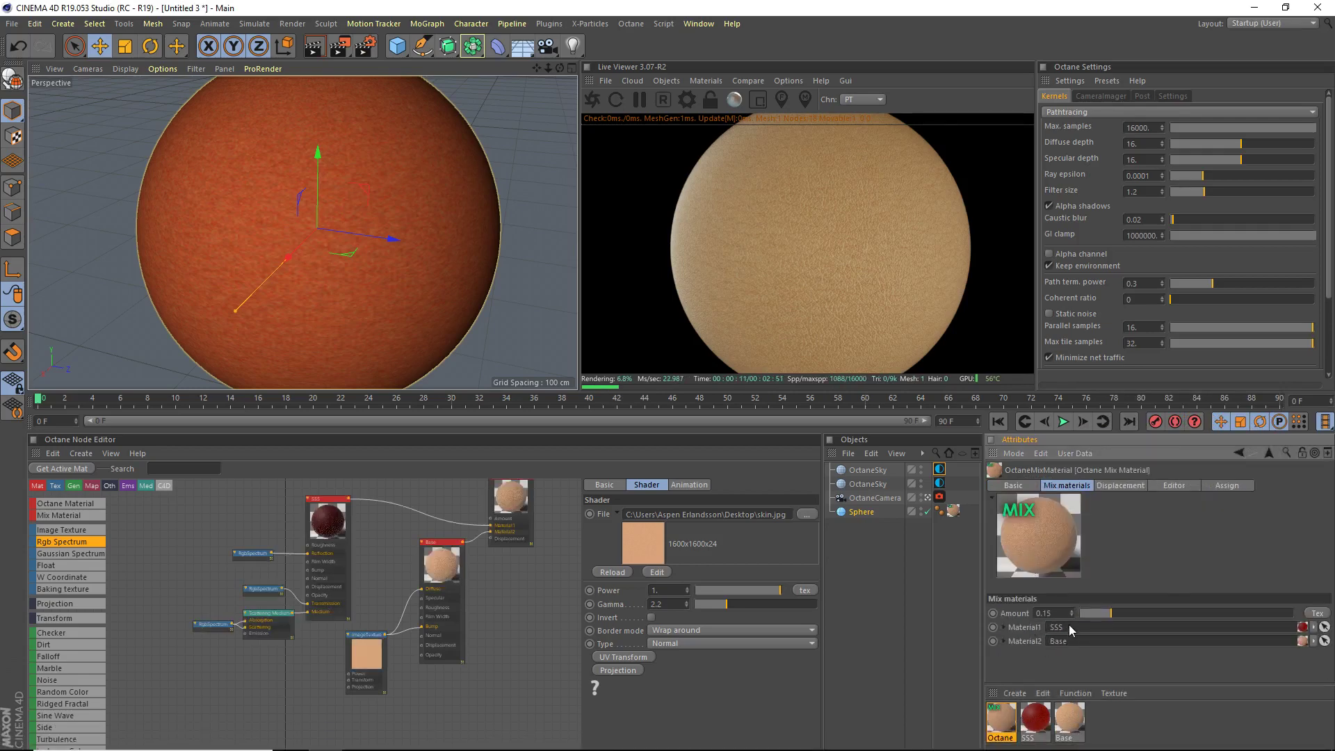
right_click(1011, 709)
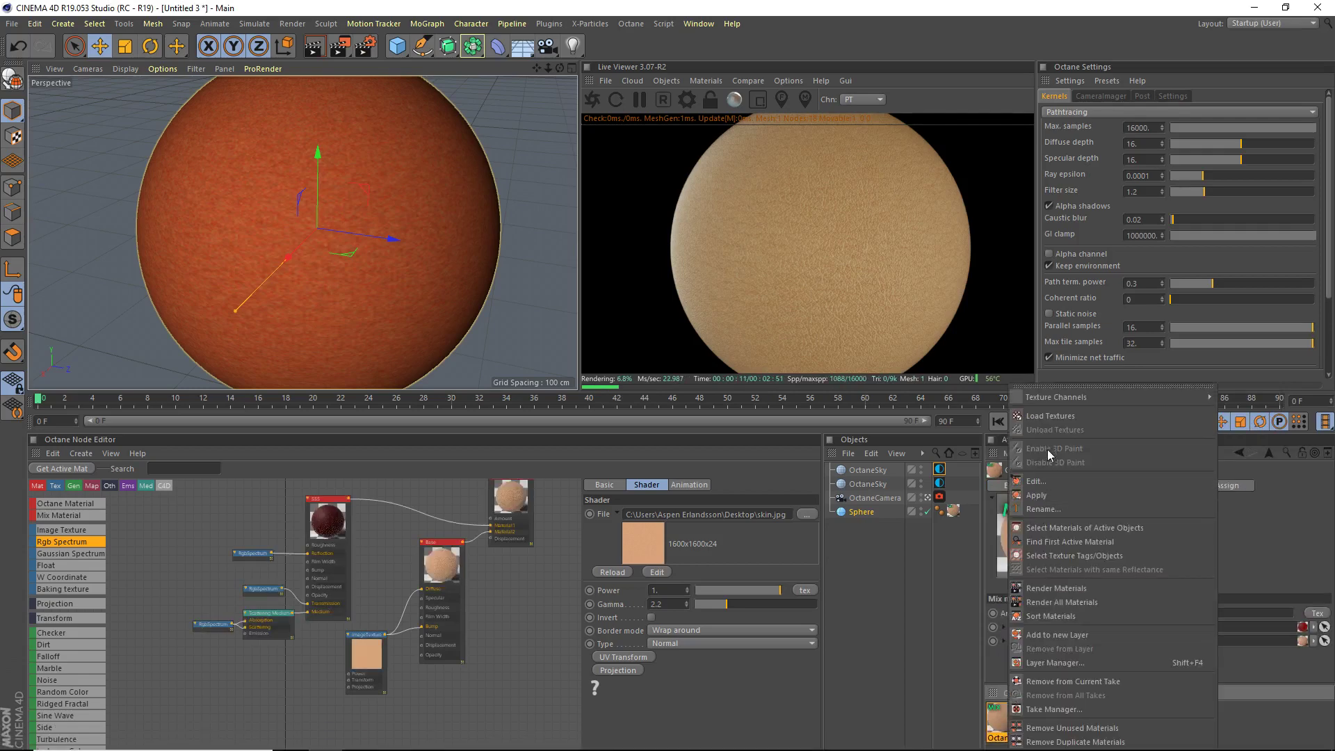
left_click(1059, 509)
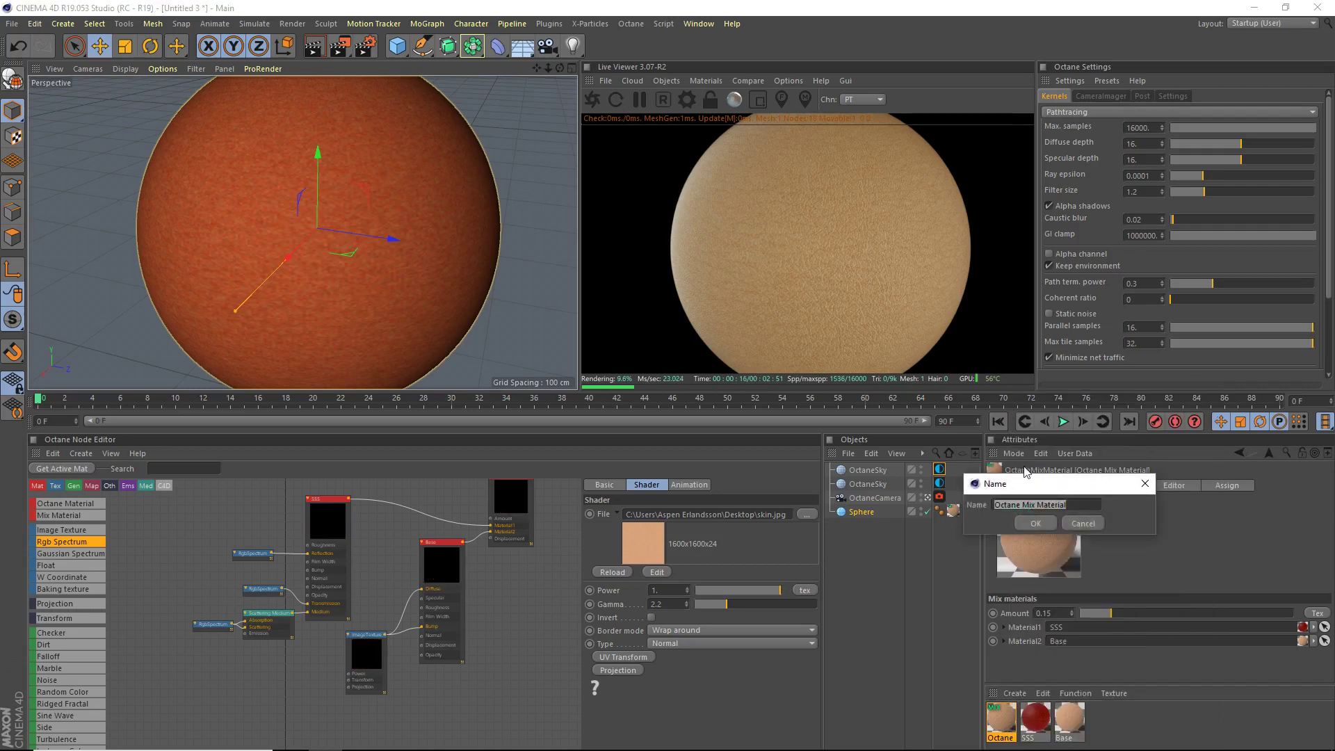
type("Skin")
key("Return")
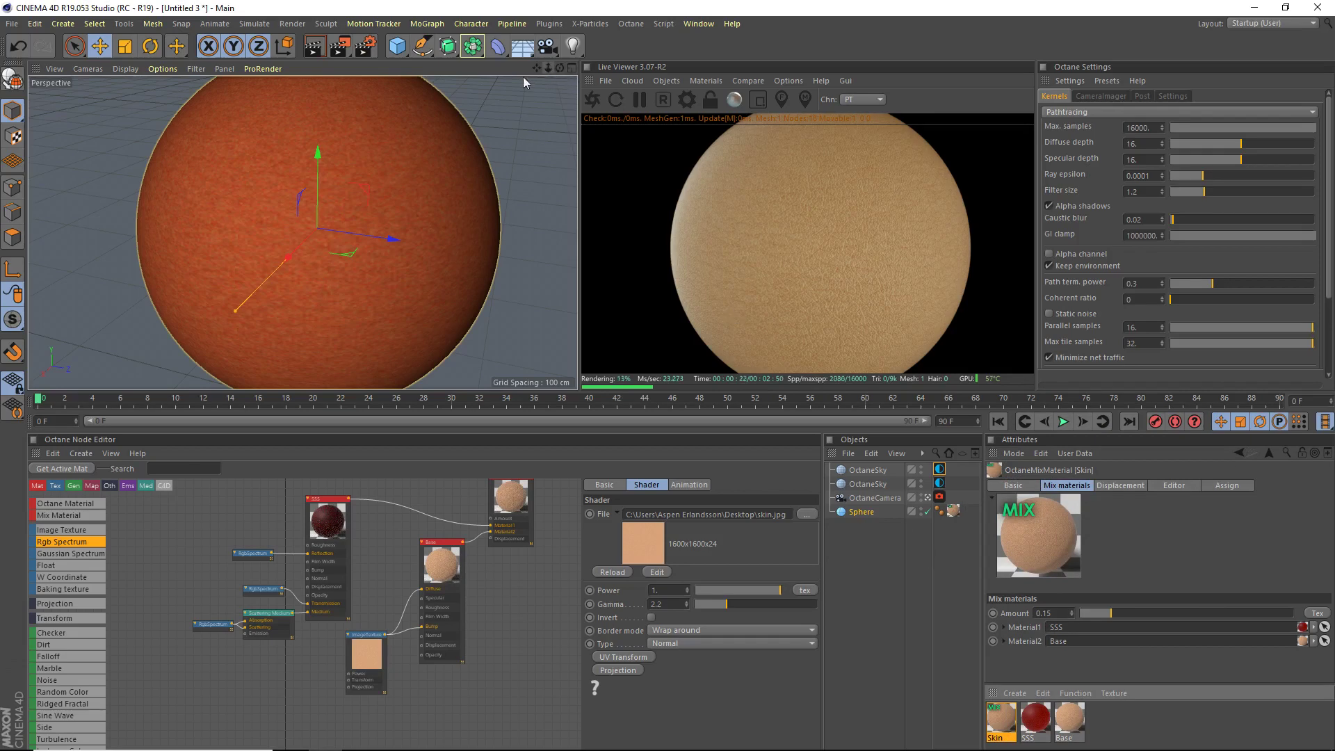
Frame the sphere more closely and start an A/B comparison of its Skin render in the Live Viewer.
scroll(387, 155, "up", 2)
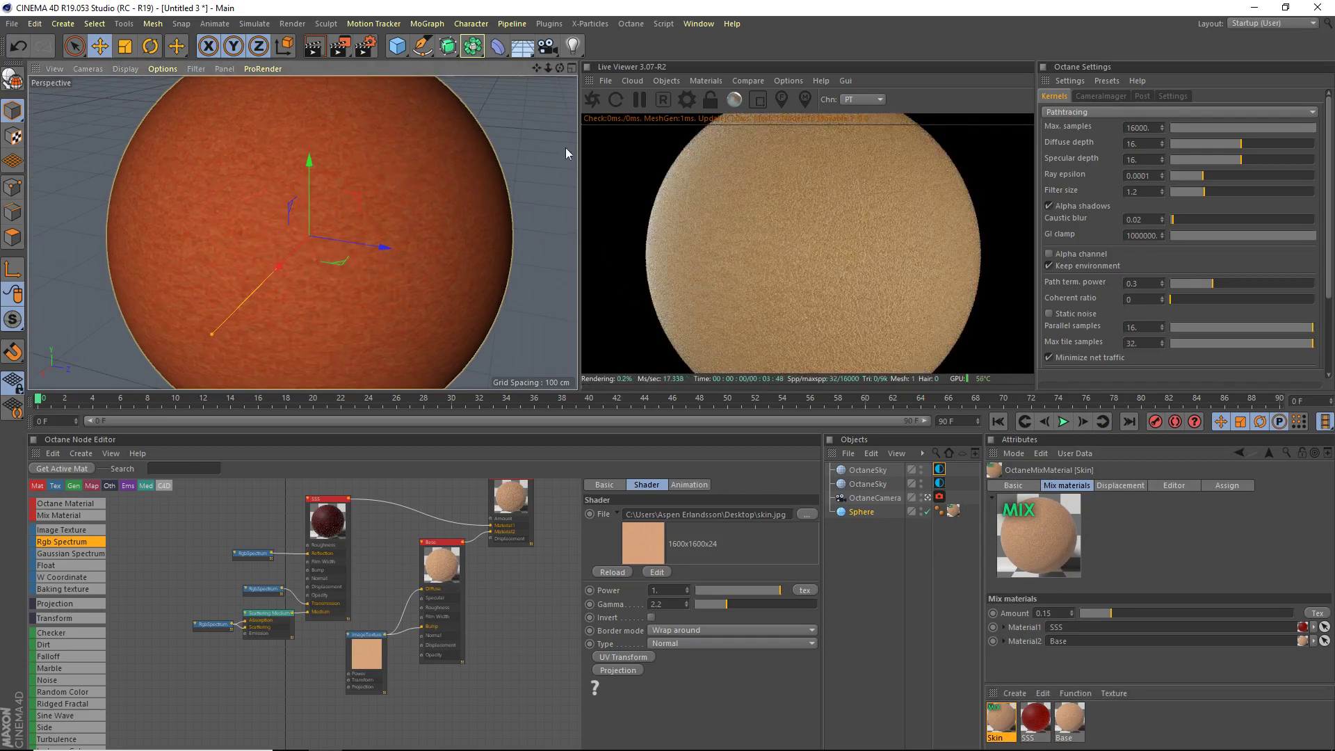
left_click_drag(533, 67, 541, 78)
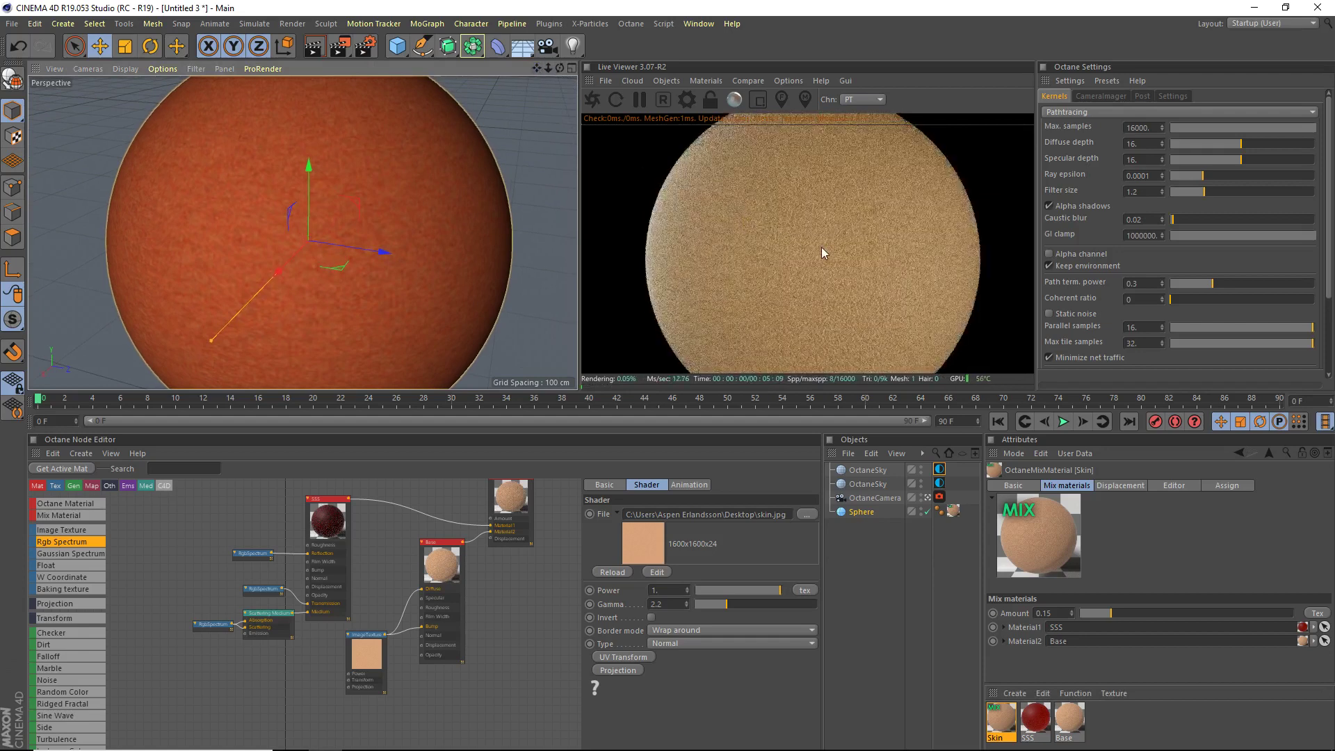
left_click(747, 80)
left_click(802, 100)
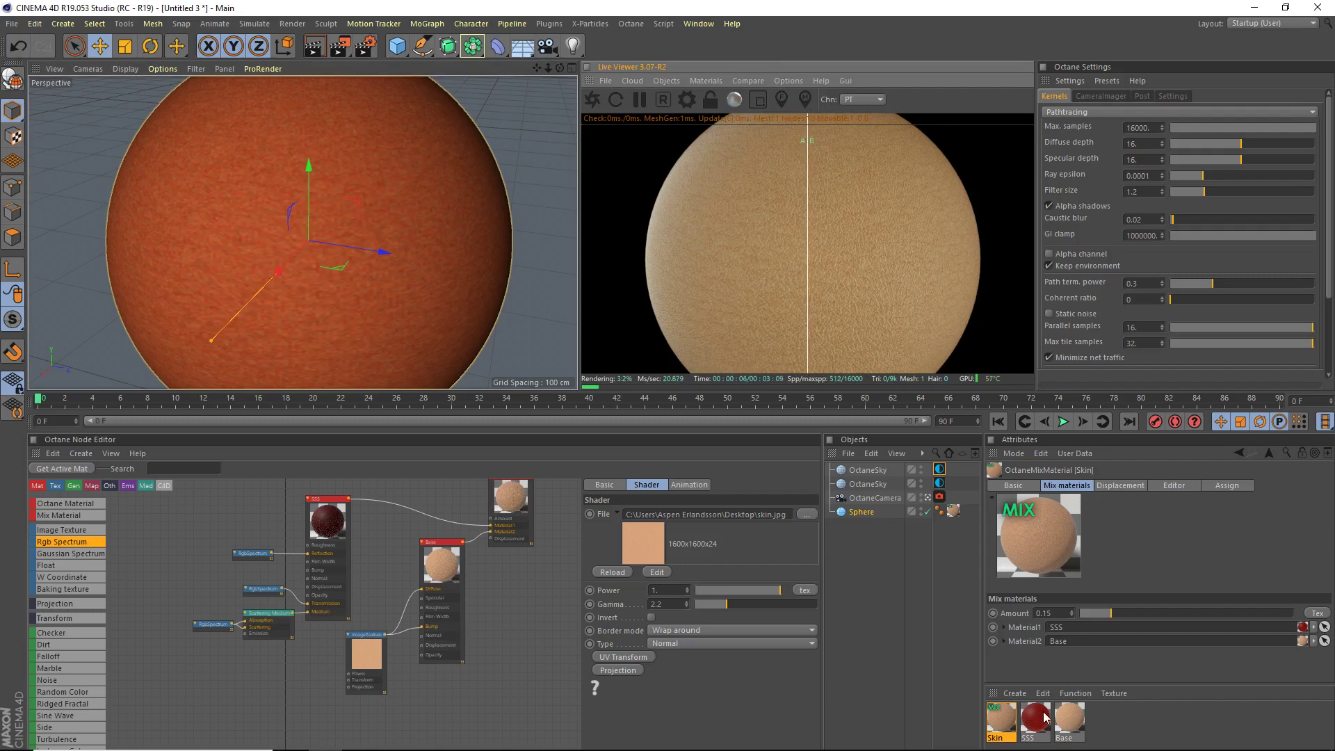
Replace the sphere's material with Base and shift the A/B divider to compare it with the Skin render.
left_click(1077, 714)
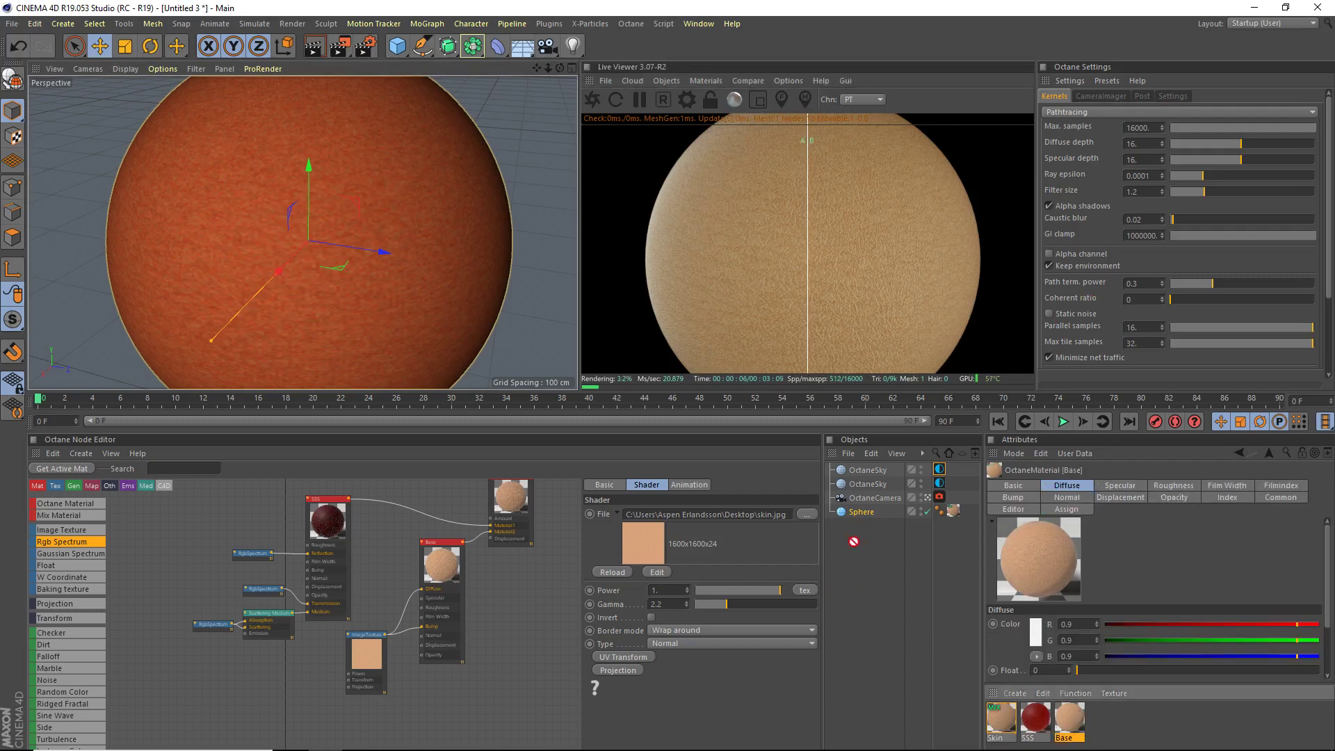
left_click_drag(958, 513, 954, 511)
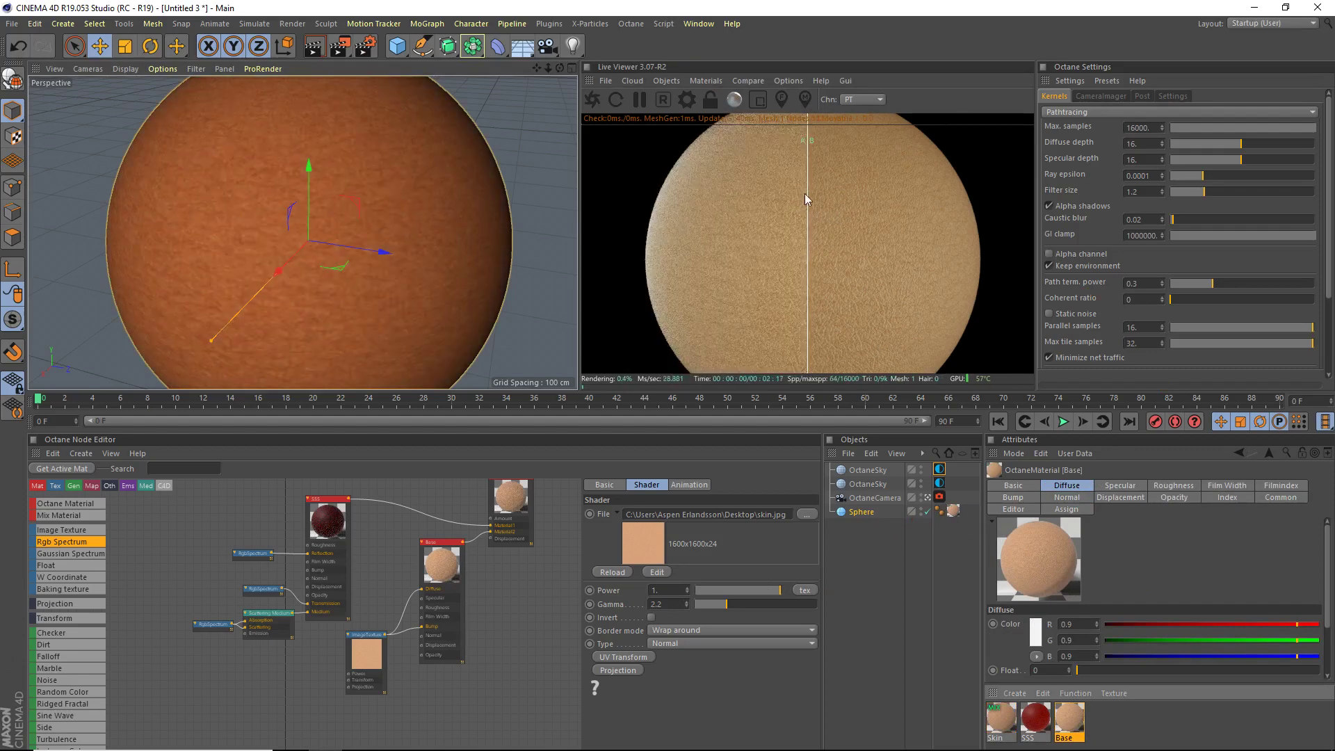
left_click_drag(806, 199, 800, 153)
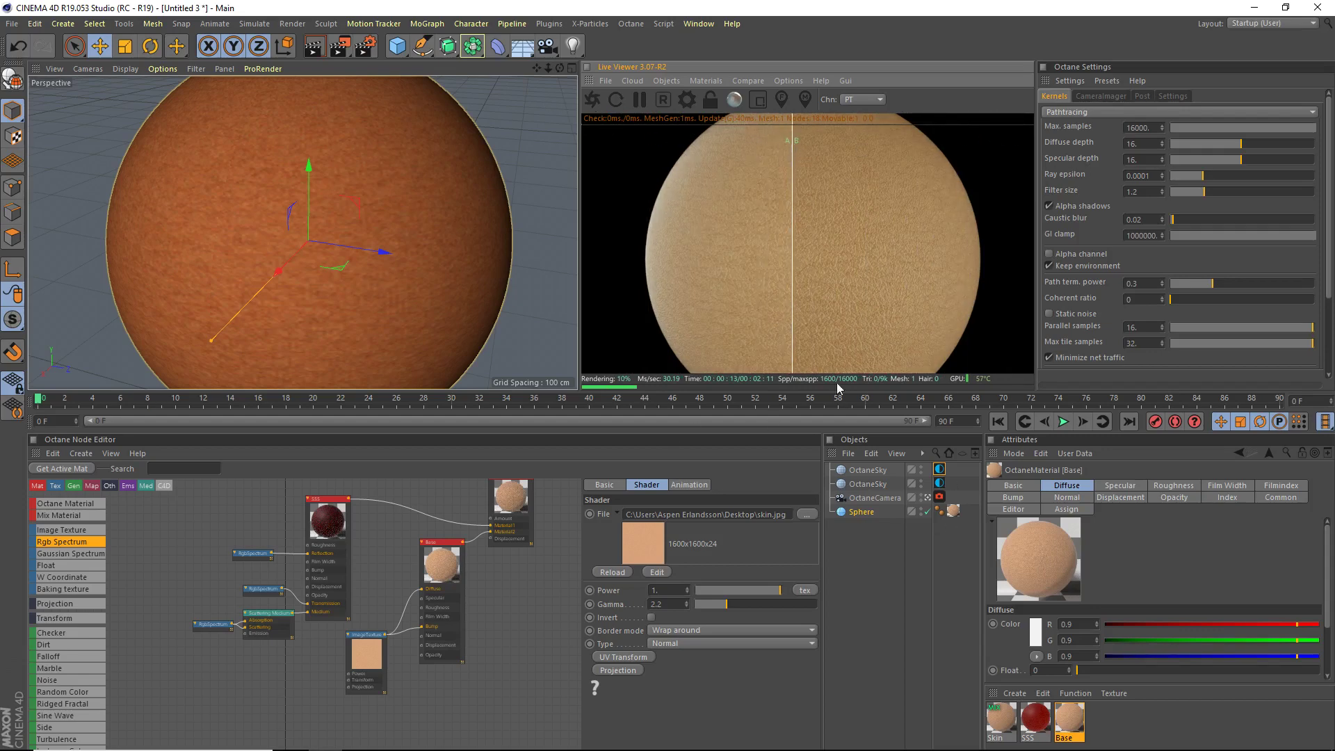
End the A/B render comparison and assign the Skin mix material back to the sphere.
left_click(751, 80)
left_click(775, 109)
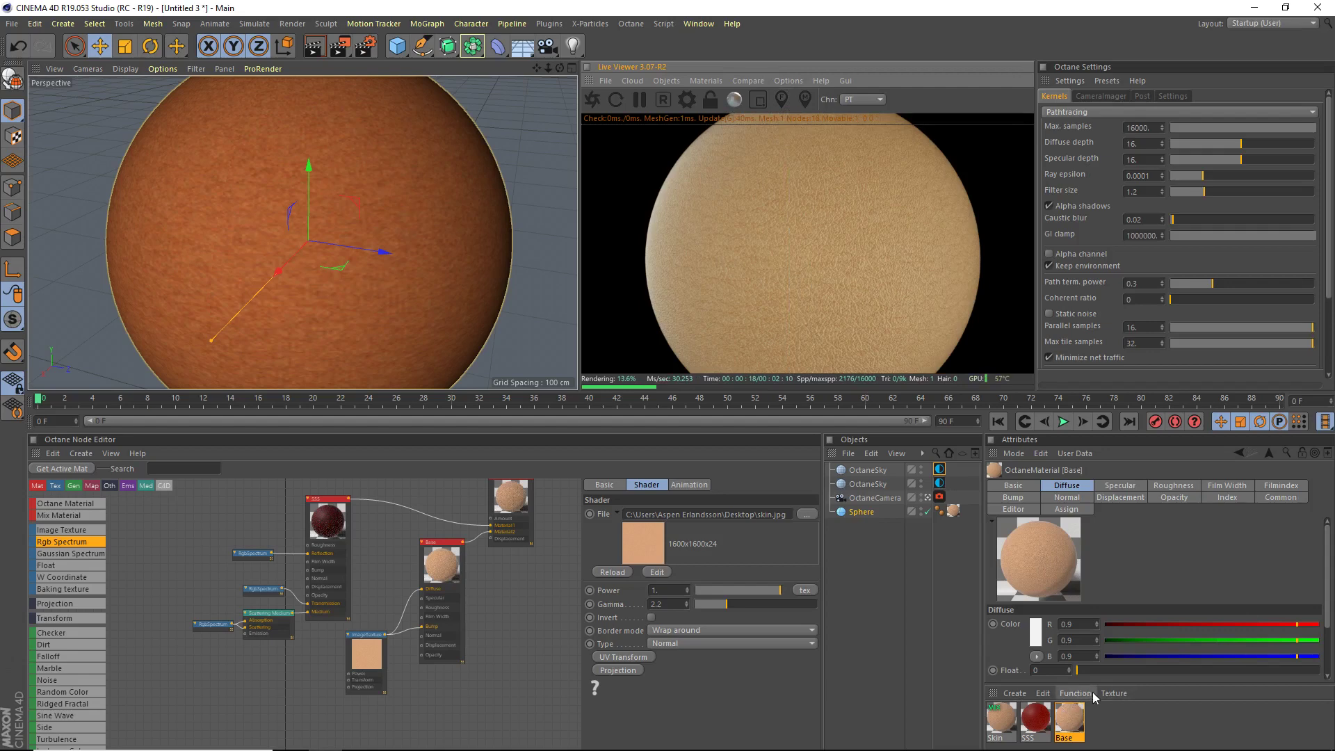
left_click(1005, 719)
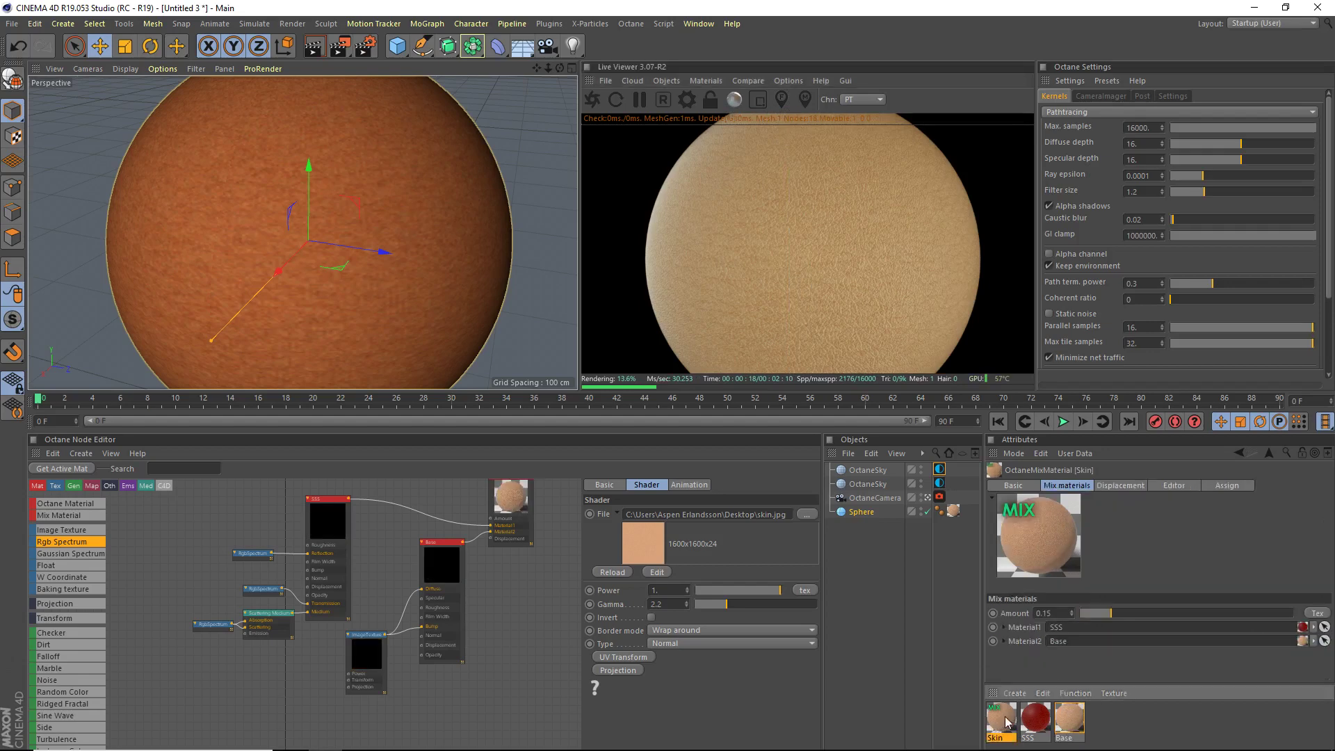
left_click_drag(1004, 719, 953, 512)
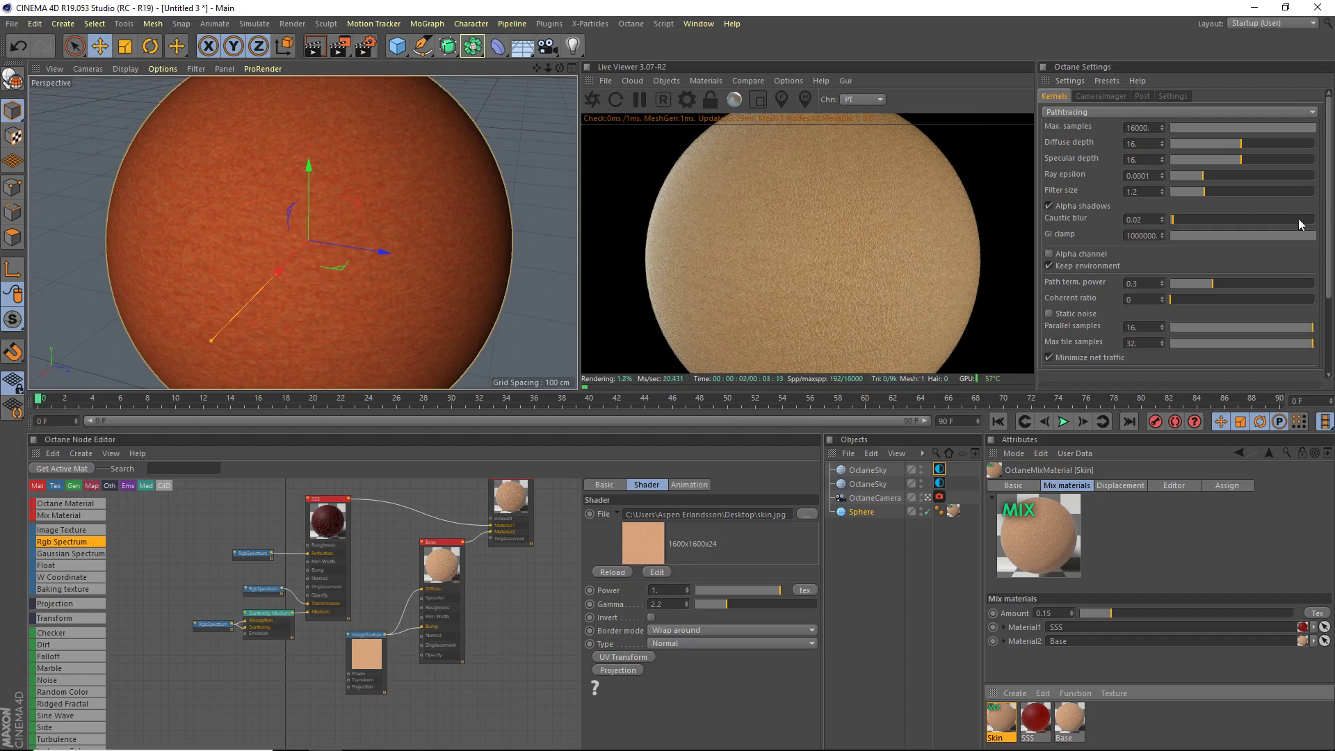
Set the Octane camera imager's vignetting to about 0.2, keeping the Agfacolor_Futura_100CD response.
left_click(1084, 96)
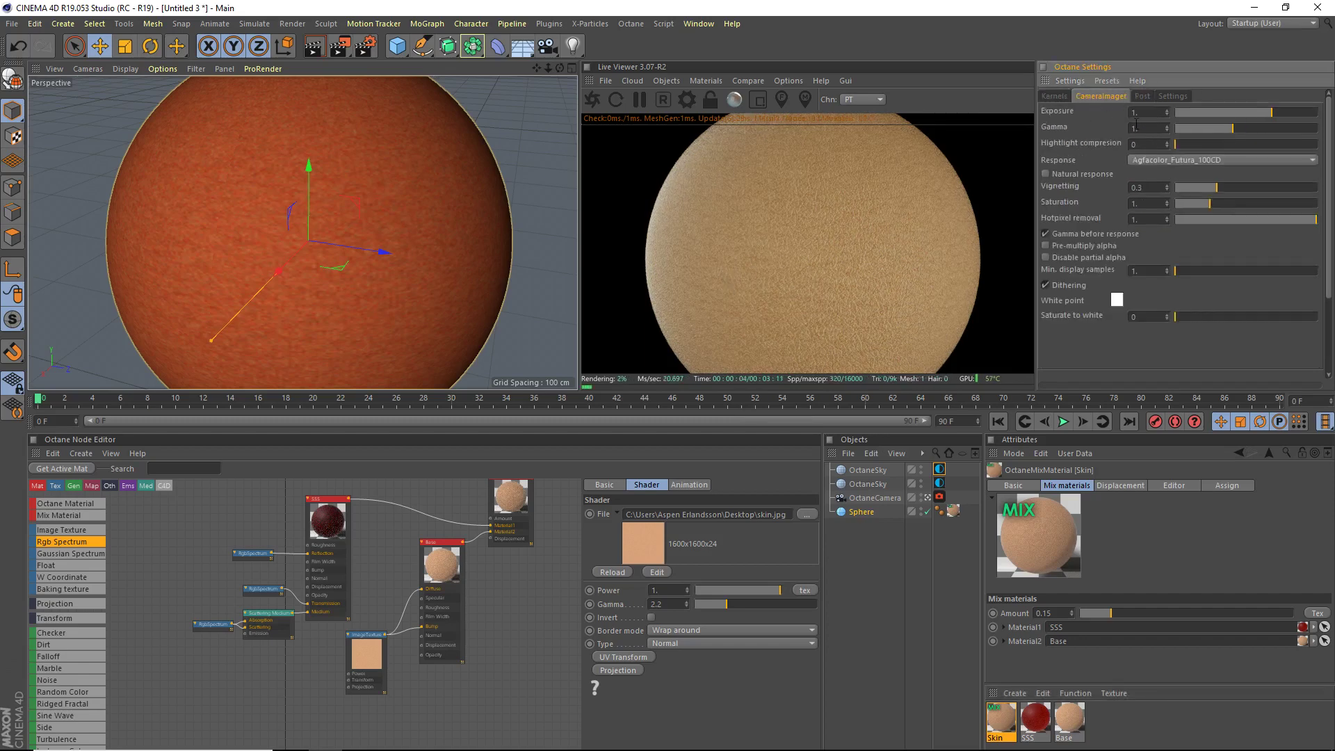
left_click(1161, 160)
left_click(1055, 182)
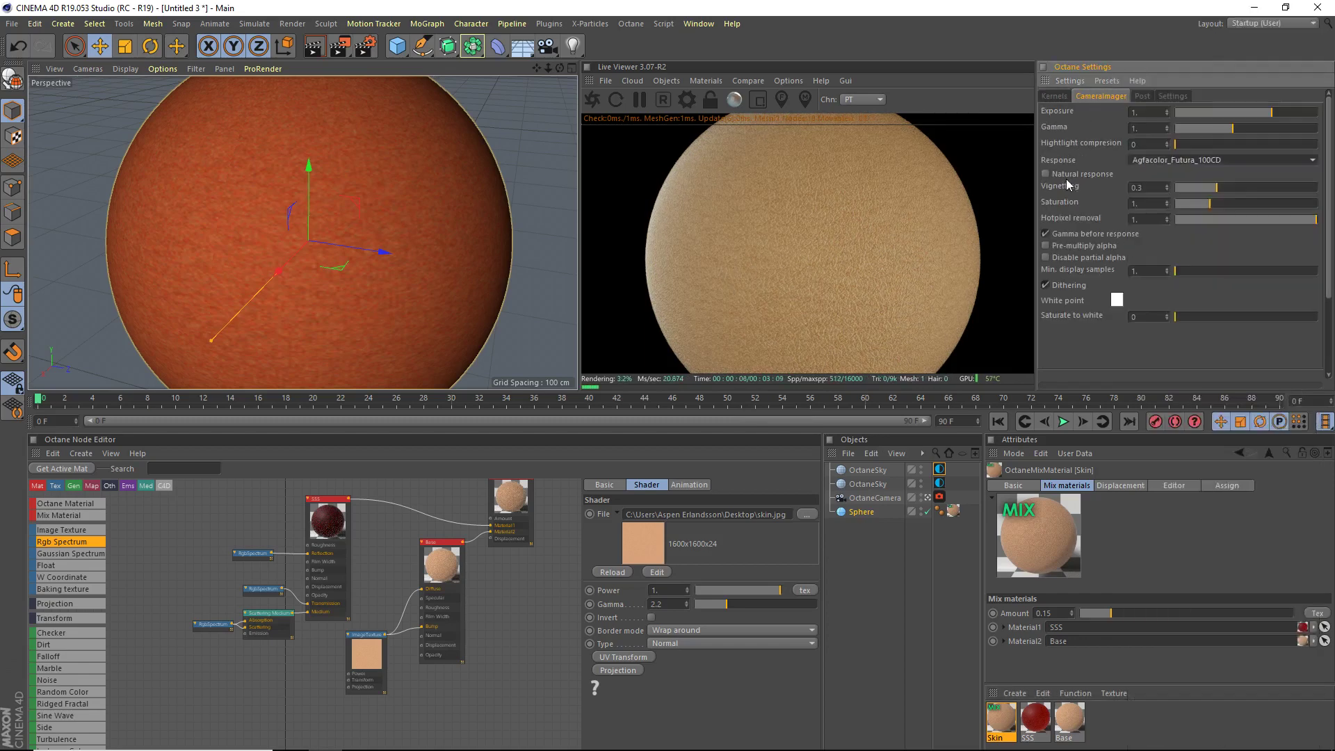
left_click(1057, 174)
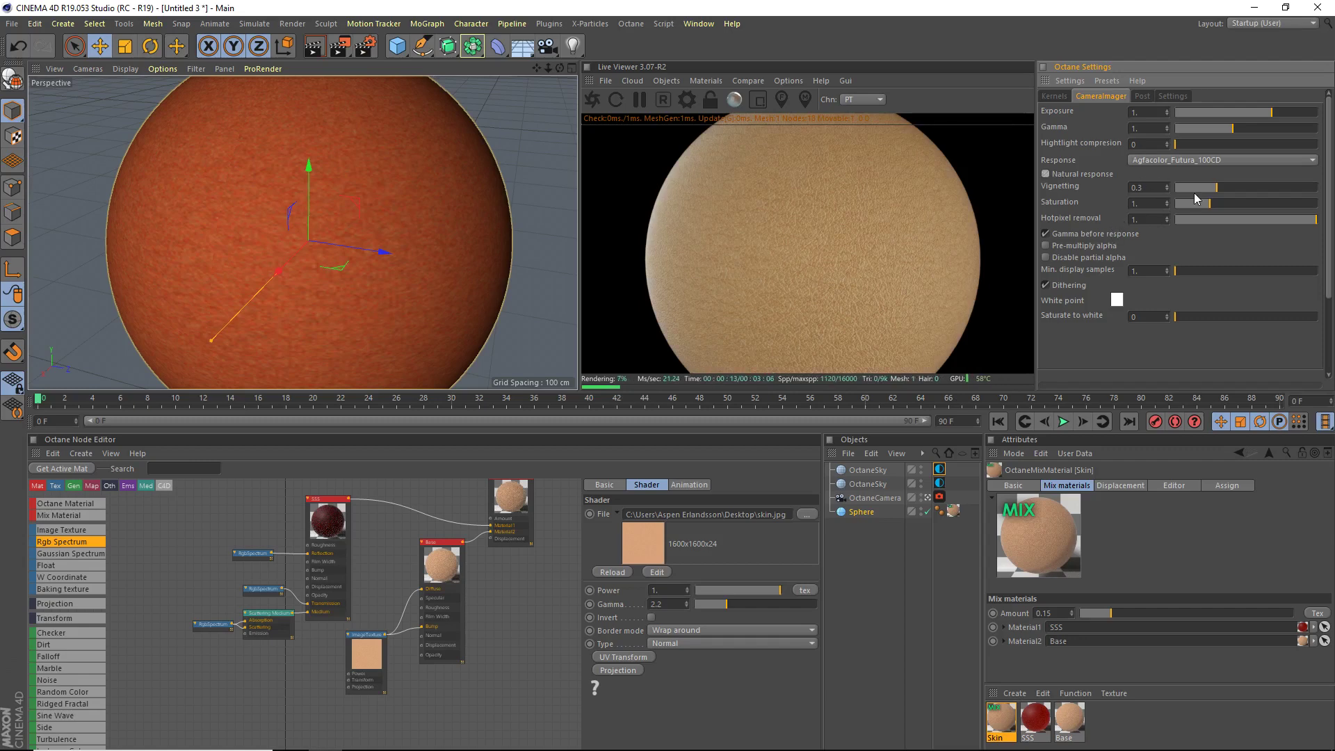
mouse_move(1193, 189)
left_mouse_down()
mouse_move(1156, 187)
mouse_move(1329, 187)
mouse_move(1116, 182)
mouse_move(1187, 188)
left_mouse_up()
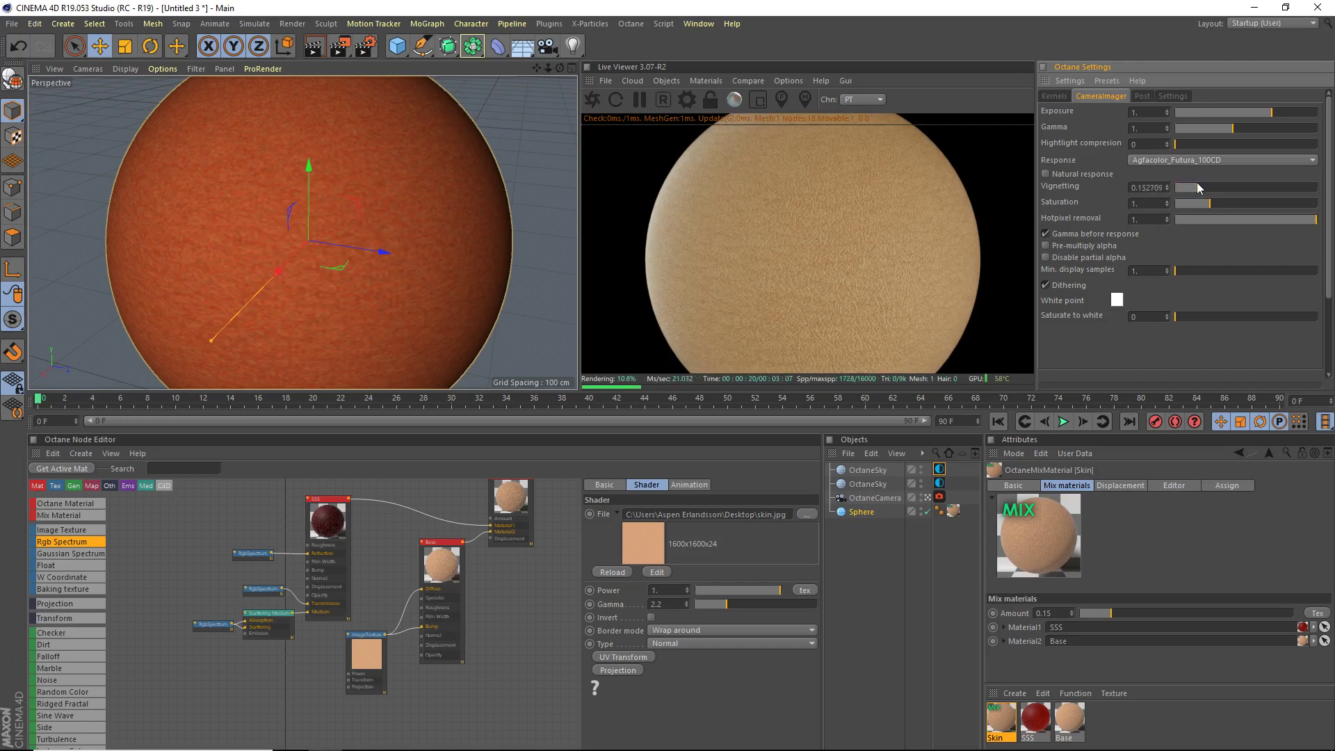
mouse_move(1196, 182)
left_mouse_down()
mouse_move(1216, 182)
mouse_move(1204, 186)
left_mouse_up()
Examine the whole sphere and the SSS and Base node connections feeding the Skin mix material.
mouse_move(547, 68)
left_mouse_down()
mouse_move(495, 68)
mouse_move(543, 55)
left_mouse_up()
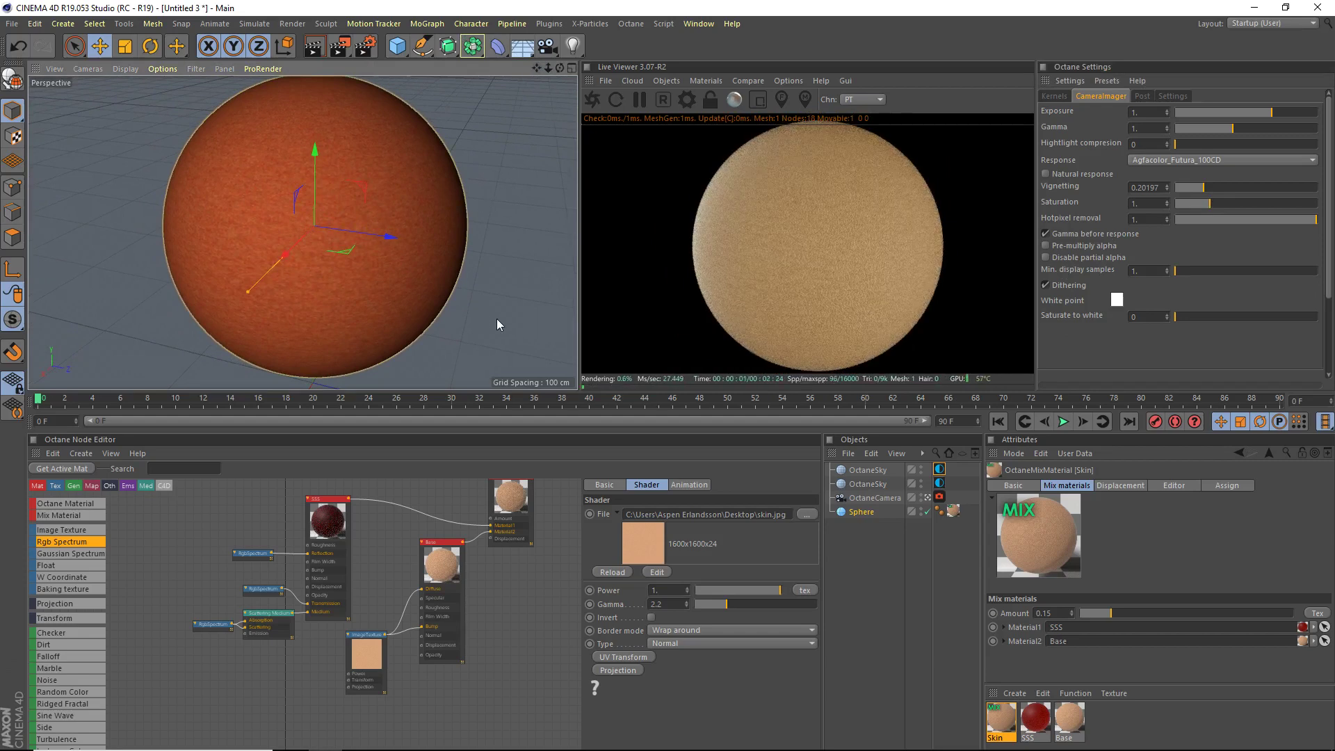
scroll(334, 574, "up", 4)
middle_click_drag(418, 544, 281, 602)
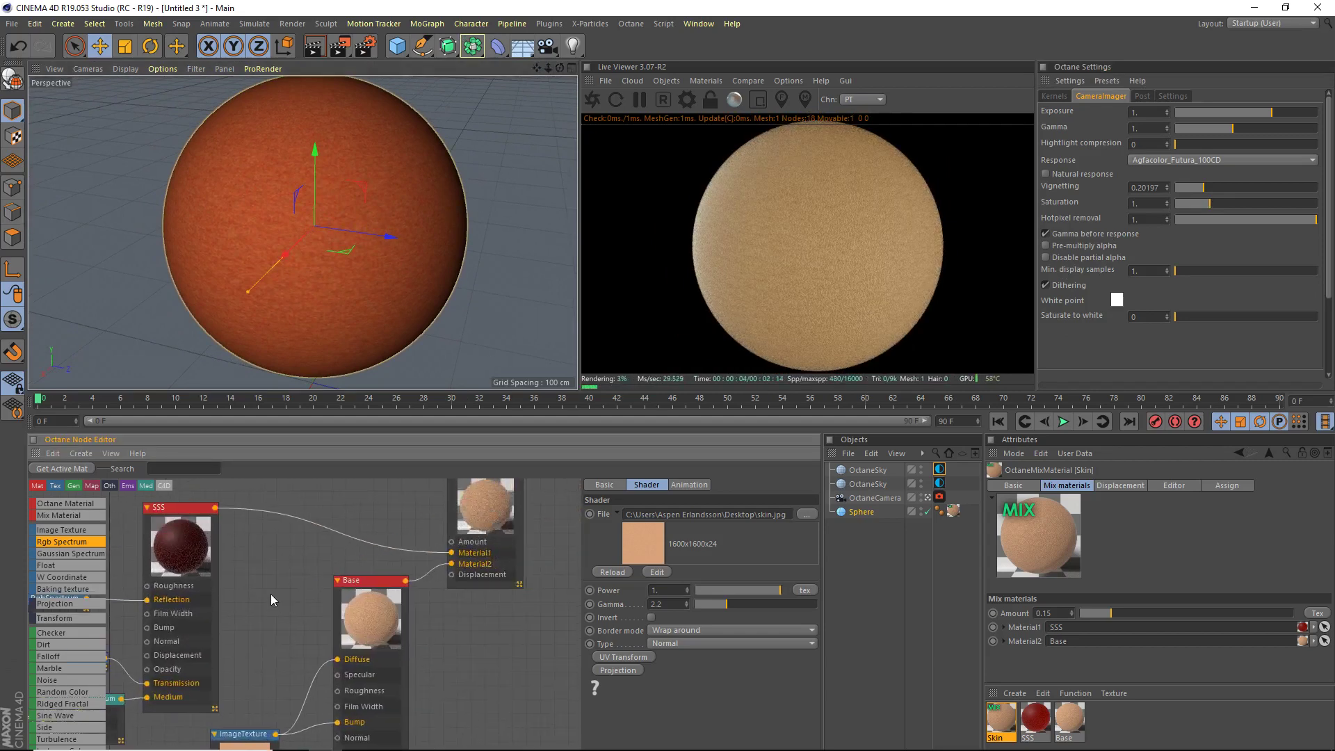